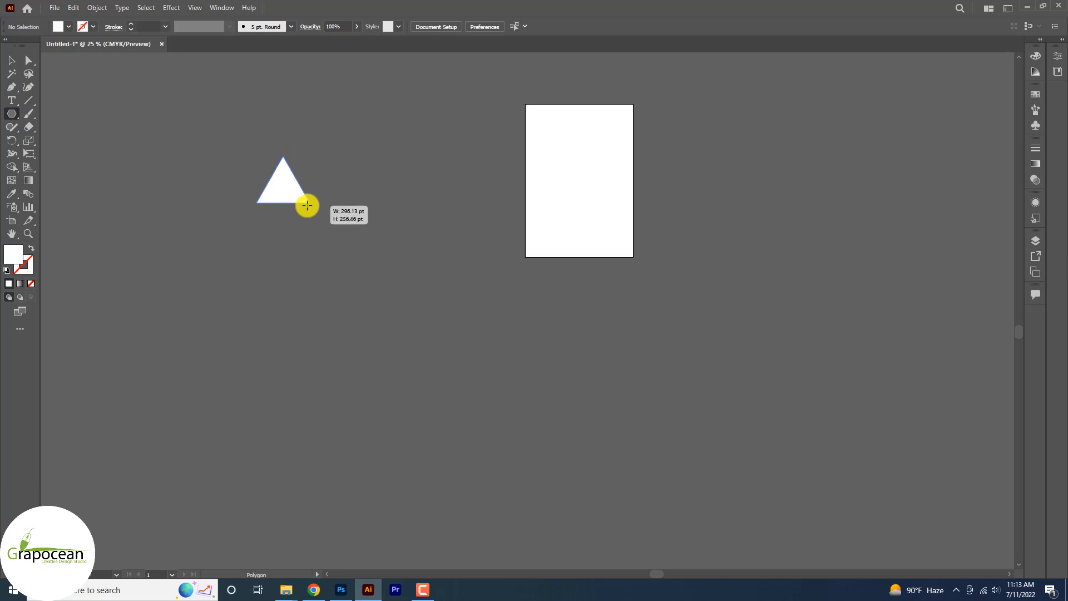
Step: Draw a white triangle about 203 pt wide beside the artboard with the Polygon tool and turn it to point right
{"action": "left_click_drag", "start_coordinate": [307, 206], "coordinate": [298, 201]}
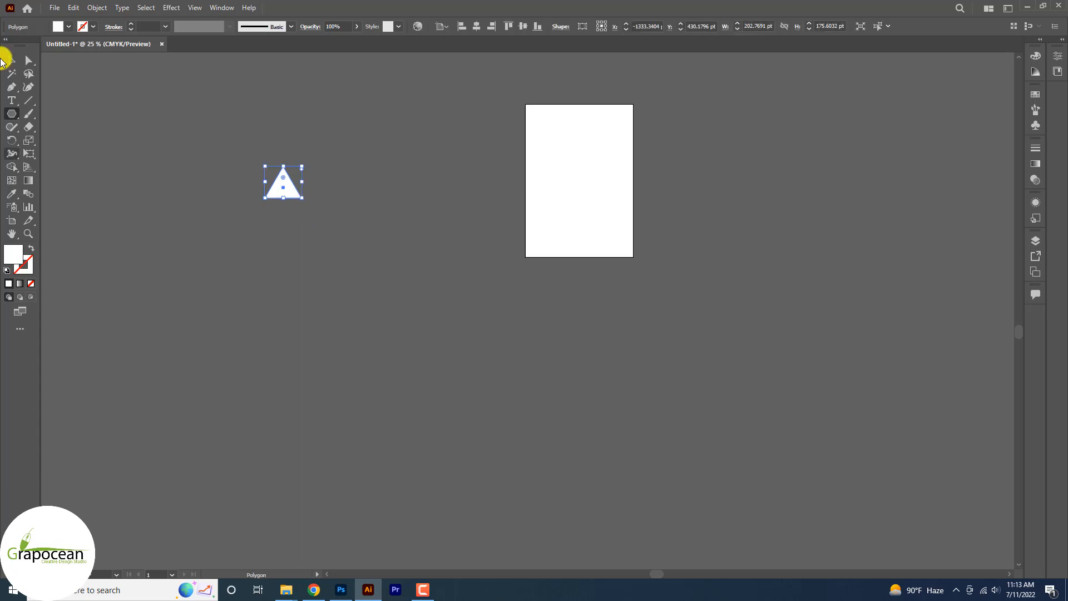
{"action": "left_click", "coordinate": [12, 60]}
{"action": "left_click", "coordinate": [274, 209]}
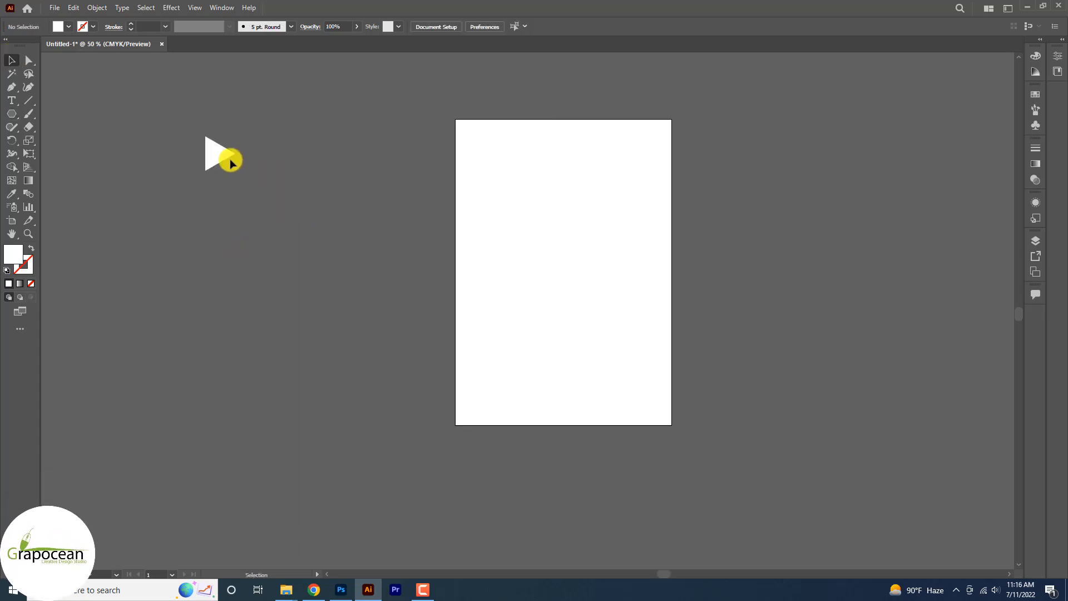
{"action": "left_click", "coordinate": [231, 162]}
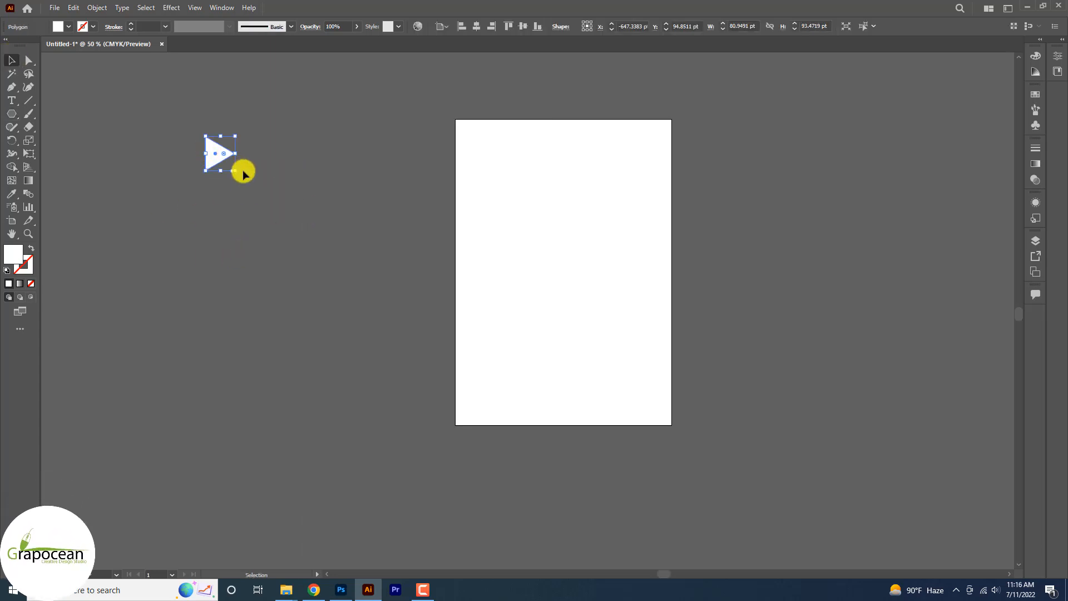
Step: Place a copy of the triangle below the original and shrink the upper one to about 43 pt wide
{"action": "left_click_drag", "start_coordinate": [223, 170], "coordinate": [231, 331]}
{"action": "left_click", "coordinate": [253, 336]}
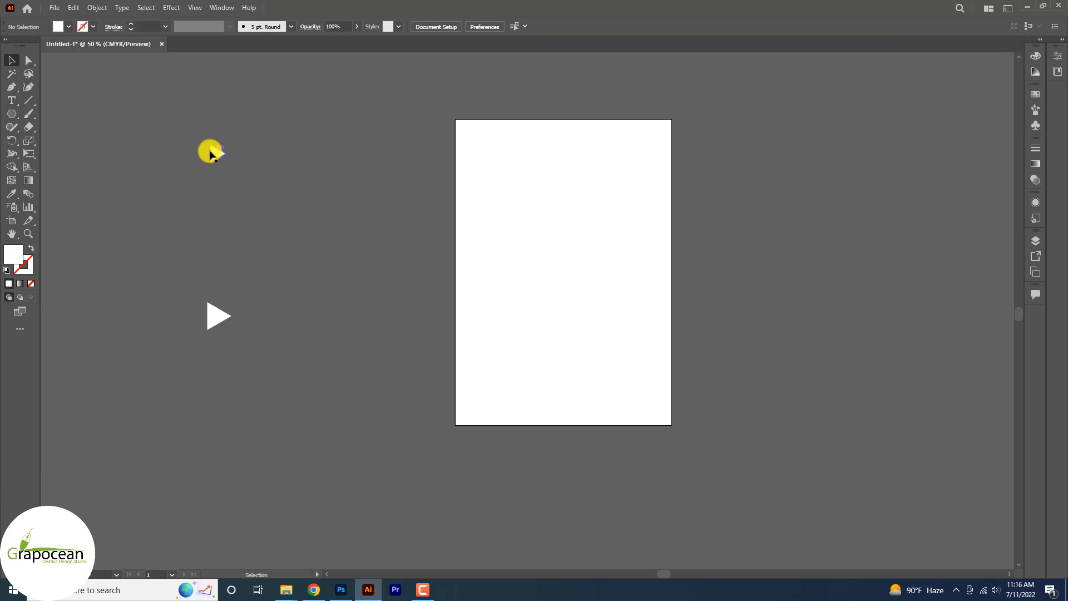
{"action": "left_click_drag", "start_coordinate": [211, 153], "coordinate": [210, 160]}
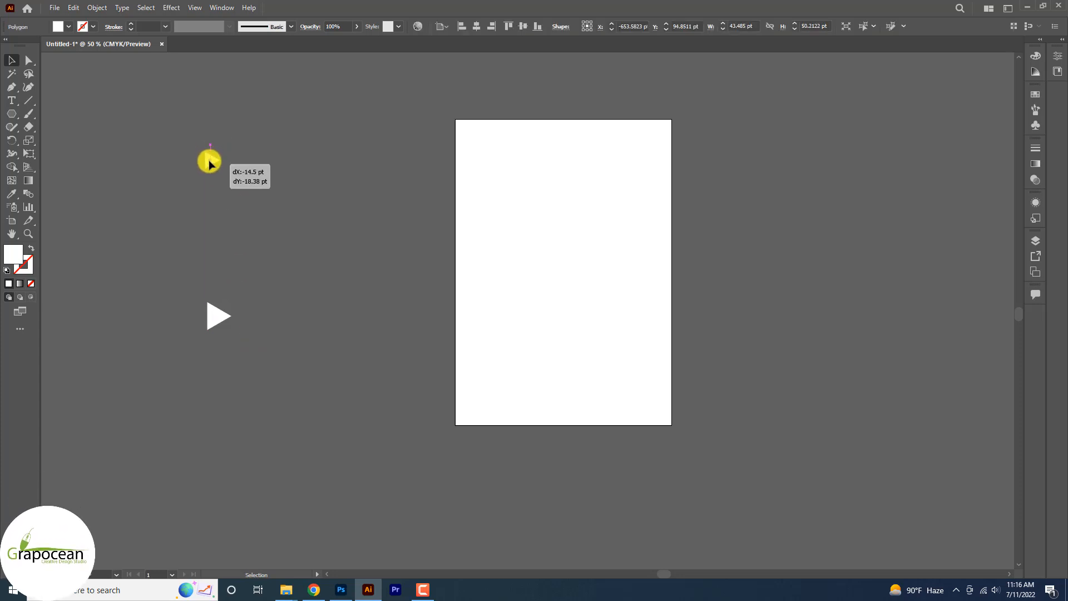
Step: Show the rulers, add a vertical guide and align the left edges of both triangles to it
{"action": "key", "text": "ctrl+r"}
{"action": "left_click_drag", "start_coordinate": [45, 314], "coordinate": [208, 329]}
{"action": "key", "text": "ctrl+plus"}
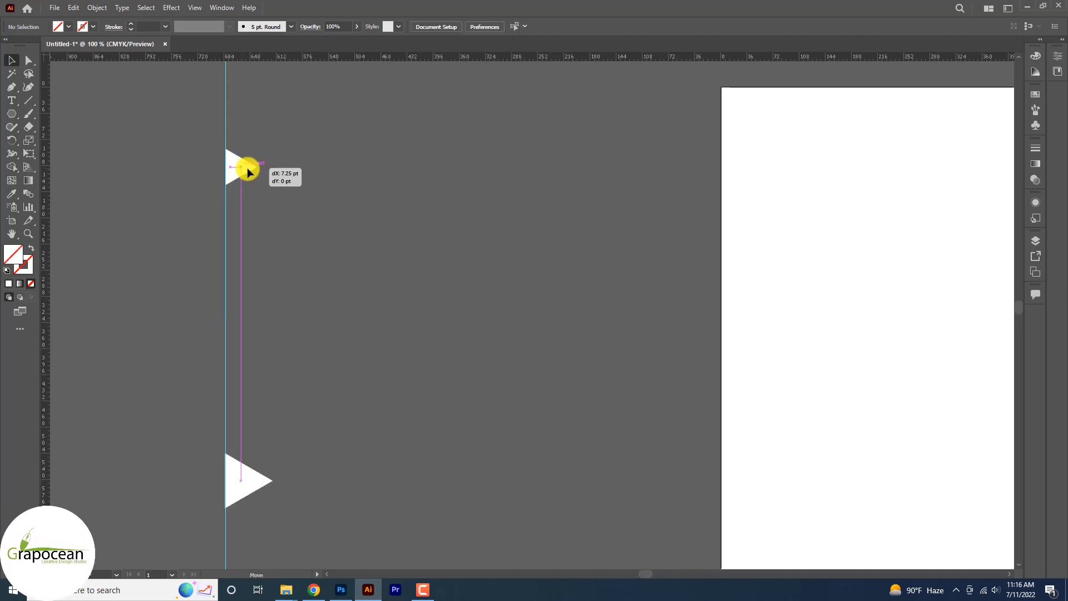
{"action": "left_click_drag", "start_coordinate": [247, 169], "coordinate": [247, 169]}
{"action": "left_click_drag", "start_coordinate": [245, 486], "coordinate": [244, 485]}
{"action": "left_click", "coordinate": [321, 391]}
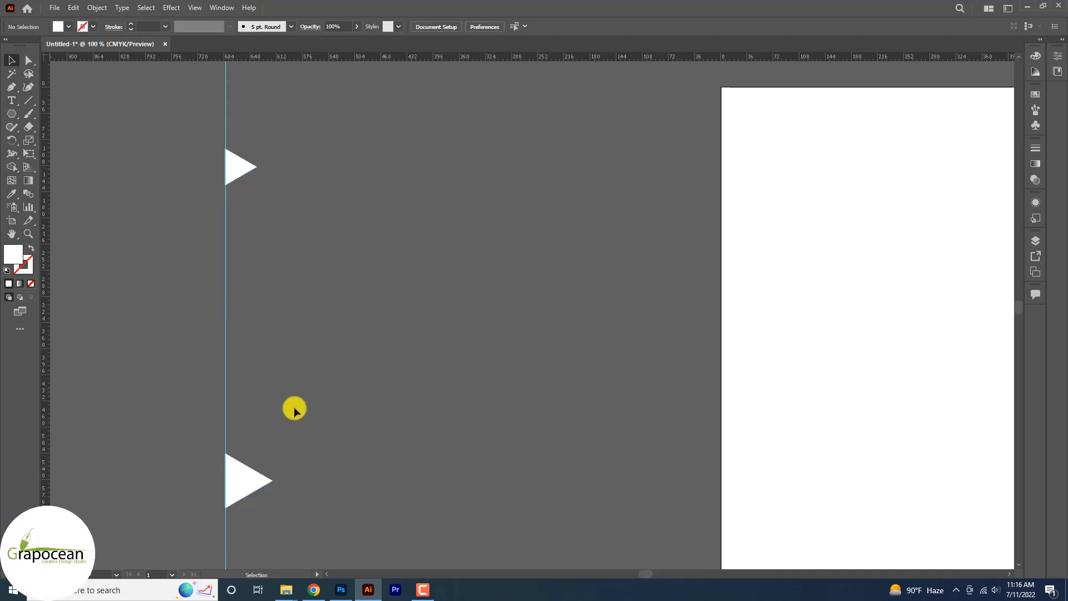
Step: Blend the small upper triangle with the larger lower triangle using the Blend tool
{"action": "left_click", "coordinate": [231, 168]}
{"action": "left_click", "coordinate": [240, 484], "text": "shift"}
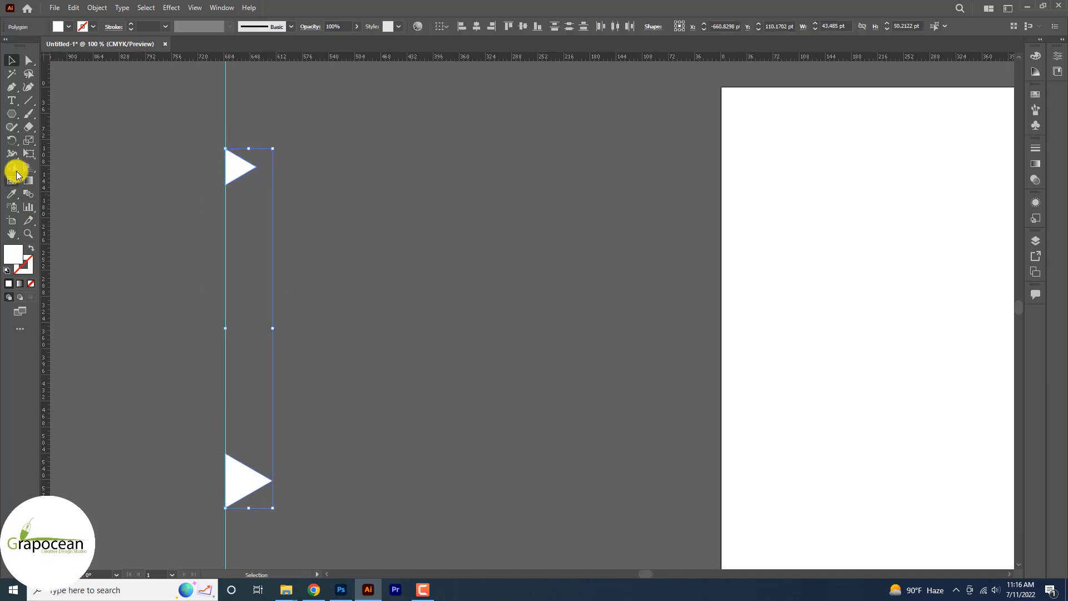
{"action": "key", "text": "w"}
{"action": "left_click", "coordinate": [231, 166]}
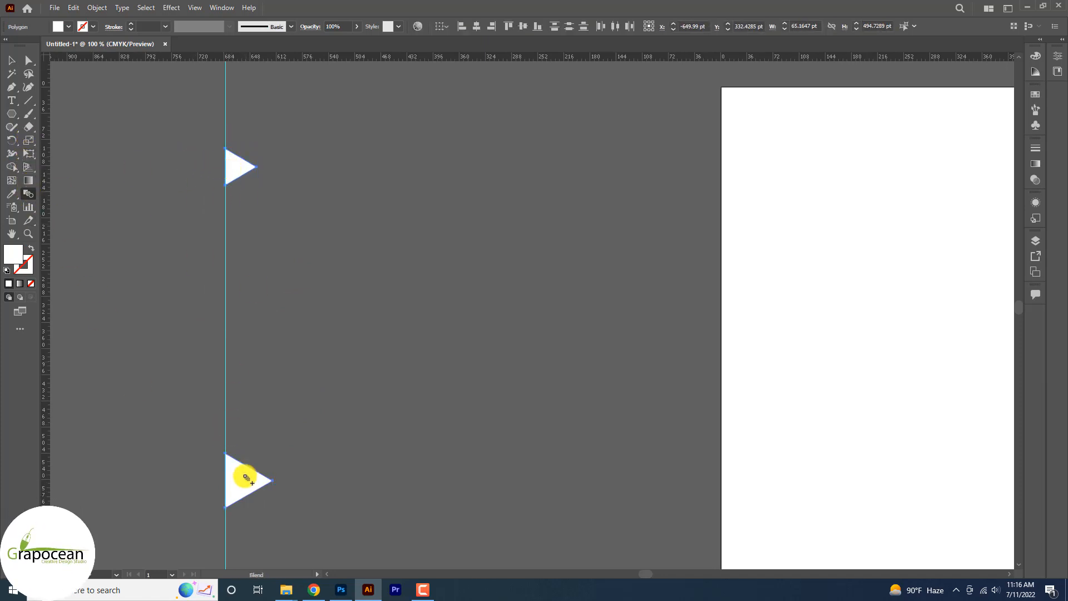
{"action": "left_click", "coordinate": [245, 477]}
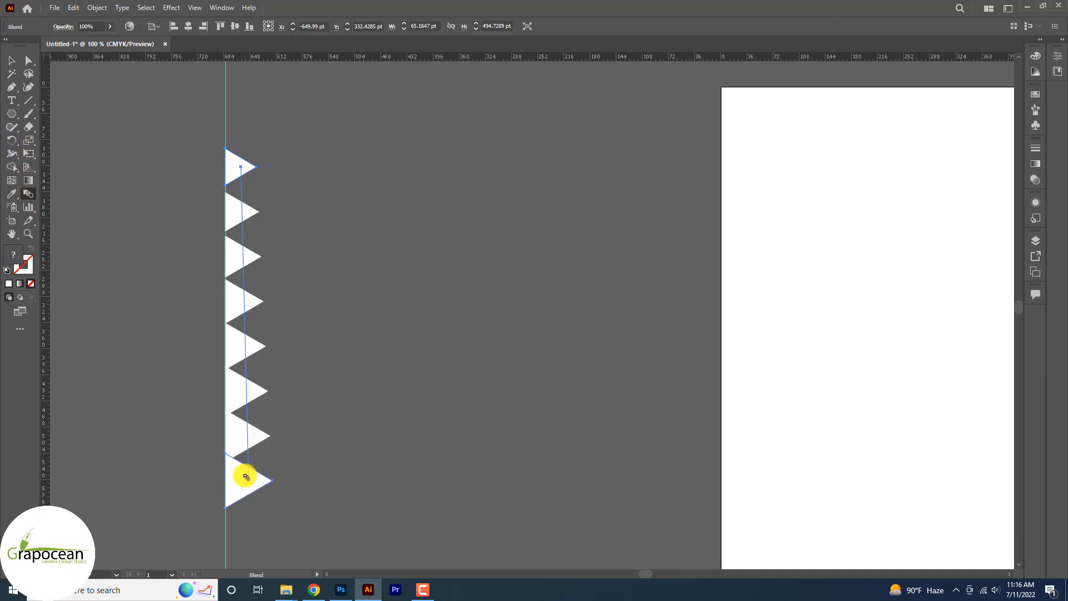
Step: Set the blend spacing to Specified Steps with 3 steps
{"action": "double_click", "coordinate": [30, 195]}
{"action": "left_click", "coordinate": [544, 268]}
{"action": "left_click", "coordinate": [537, 280]}
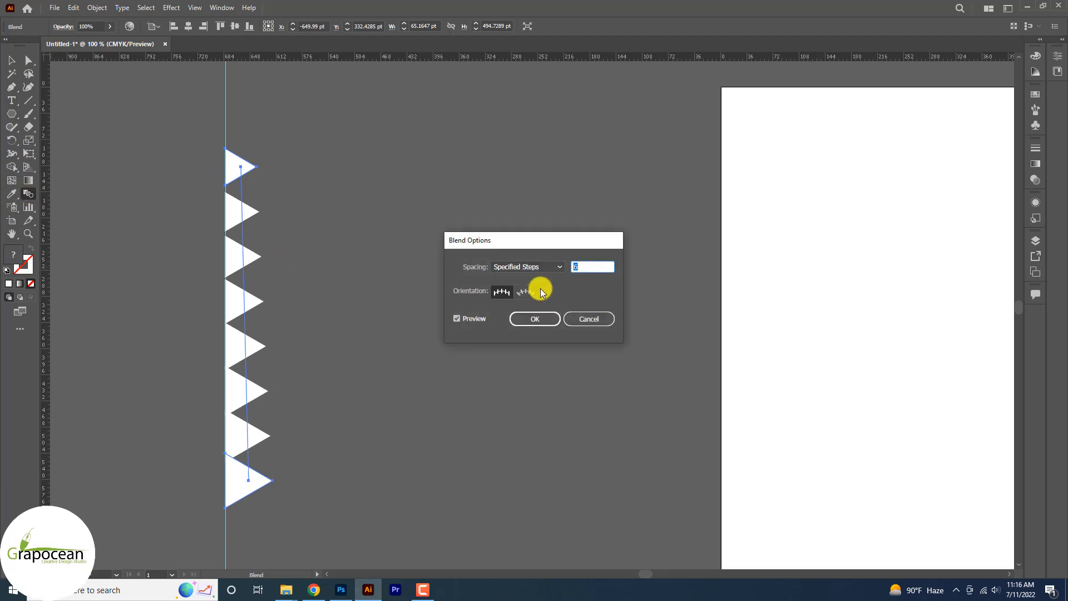
{"action": "key", "text": "Down"}
{"action": "key", "text": "Down"}
{"action": "key", "text": "Down"}
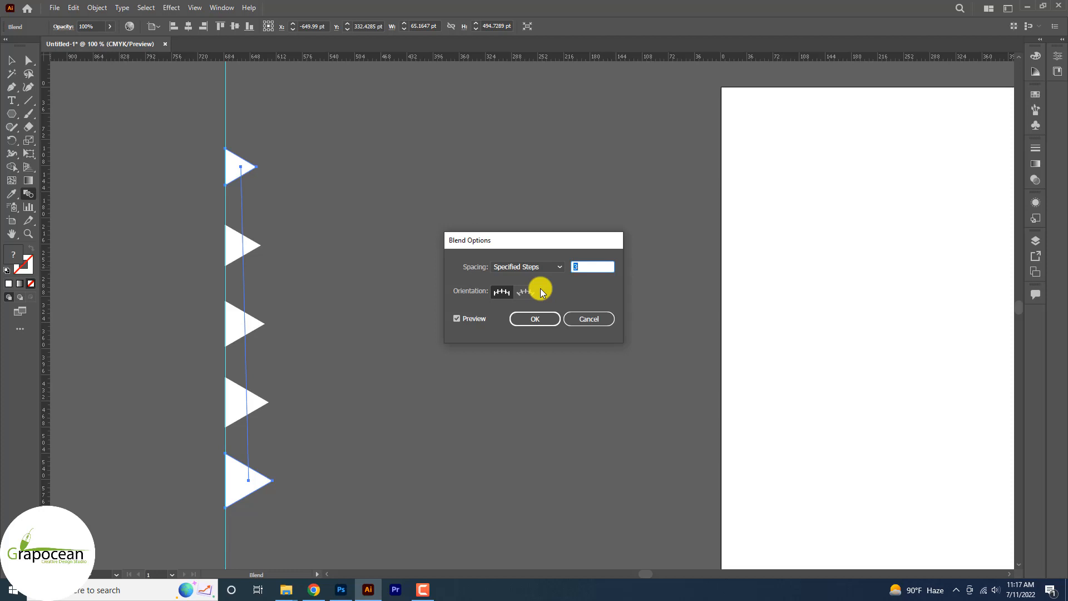
{"action": "left_click", "coordinate": [537, 322]}
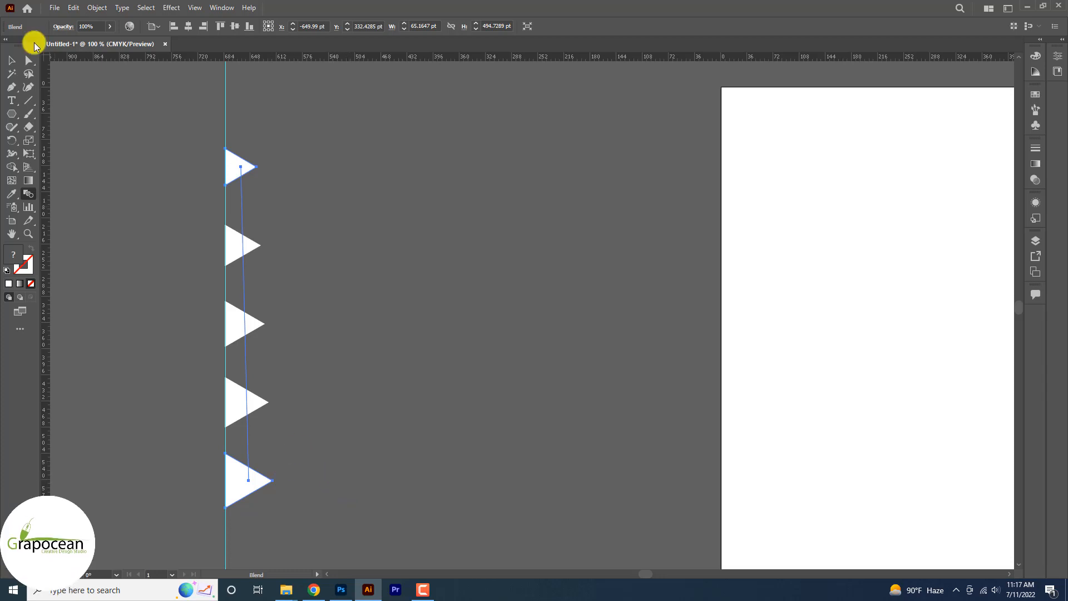
Step: Draw a left-pointing triangle about 34 pt wide and 39 pt high above the blended column with the Polygon tool
{"action": "left_click", "coordinate": [11, 60]}
{"action": "left_click", "coordinate": [374, 322]}
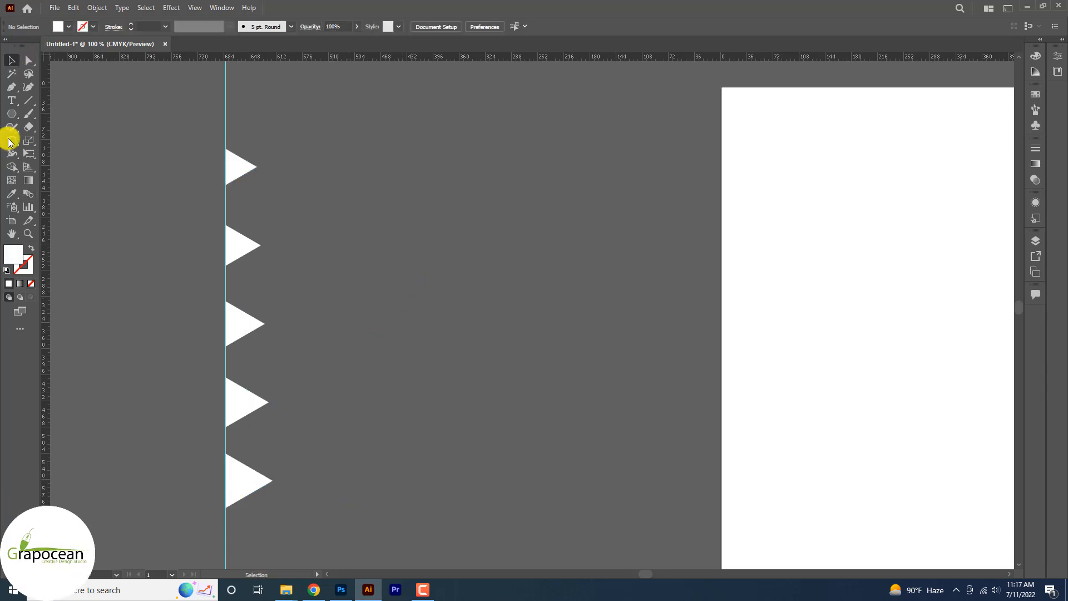
{"action": "left_click", "coordinate": [12, 113]}
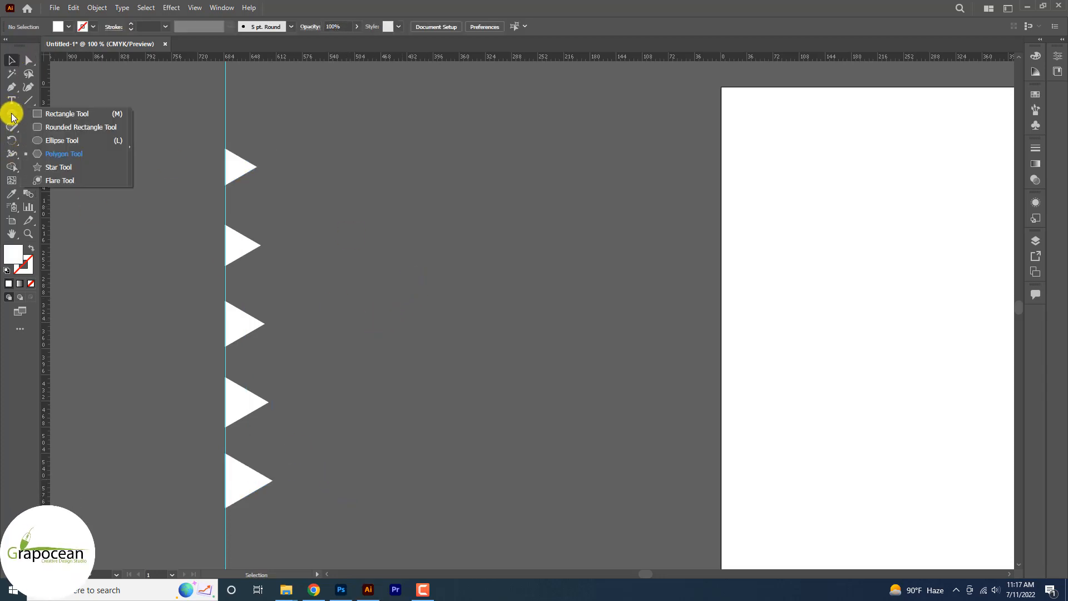
{"action": "left_click", "coordinate": [47, 153]}
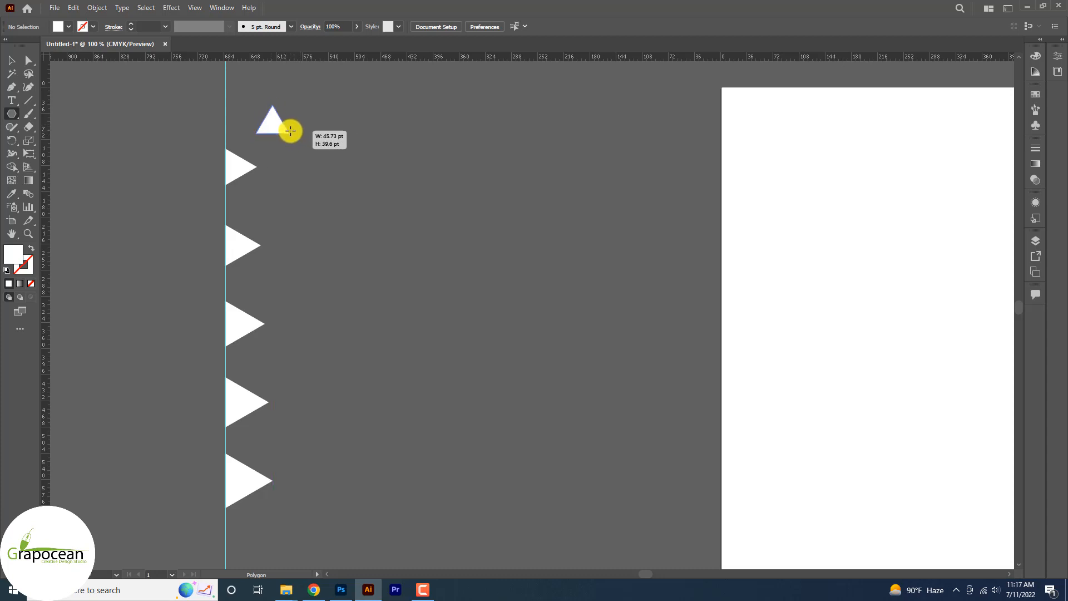
{"action": "mouse_move", "coordinate": [290, 131]}
{"action": "left_mouse_down"}
{"action": "mouse_move", "coordinate": [284, 102]}
{"action": "mouse_move", "coordinate": [284, 140]}
{"action": "left_mouse_up"}
{"action": "left_click", "coordinate": [14, 59]}
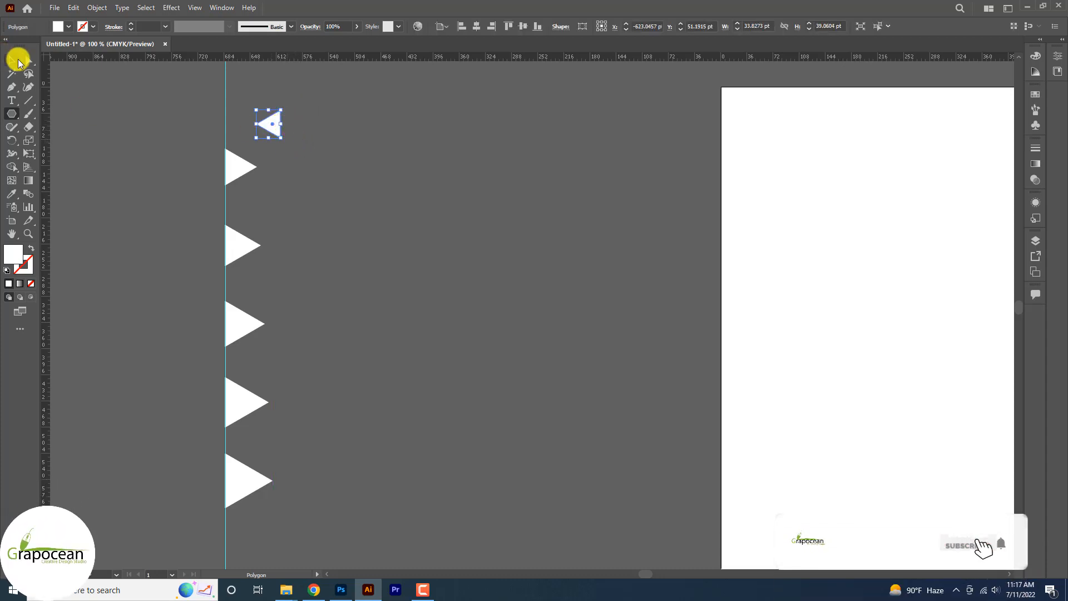
{"action": "left_click", "coordinate": [405, 404]}
Step: Place a copy of the small left-pointing triangle beside the lowest triangle of the blended column
{"action": "left_click", "coordinate": [236, 167]}
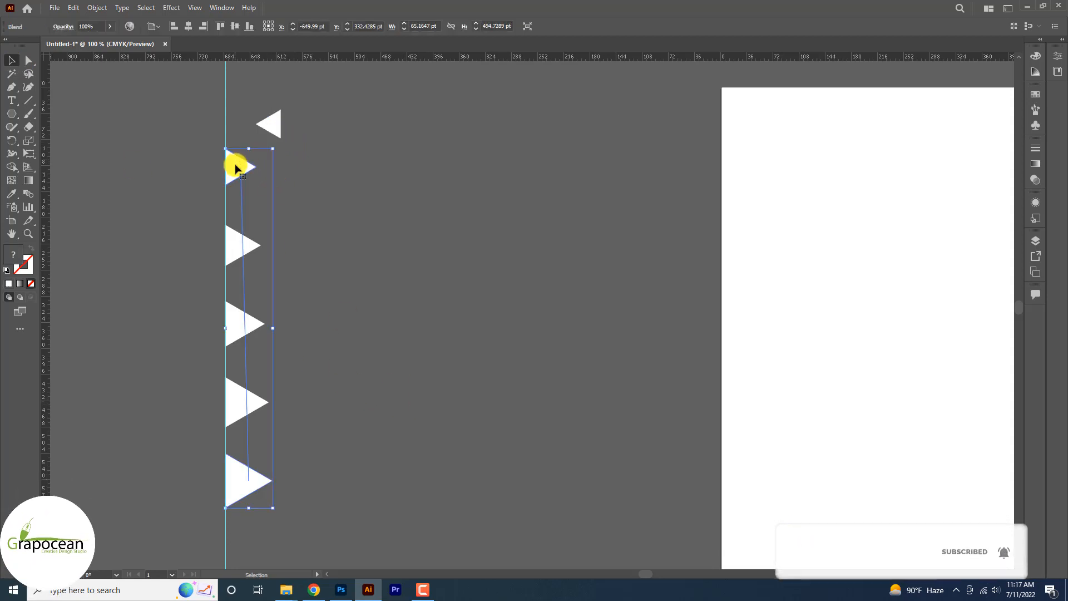
{"action": "left_click", "coordinate": [280, 131]}
{"action": "left_click", "coordinate": [274, 126]}
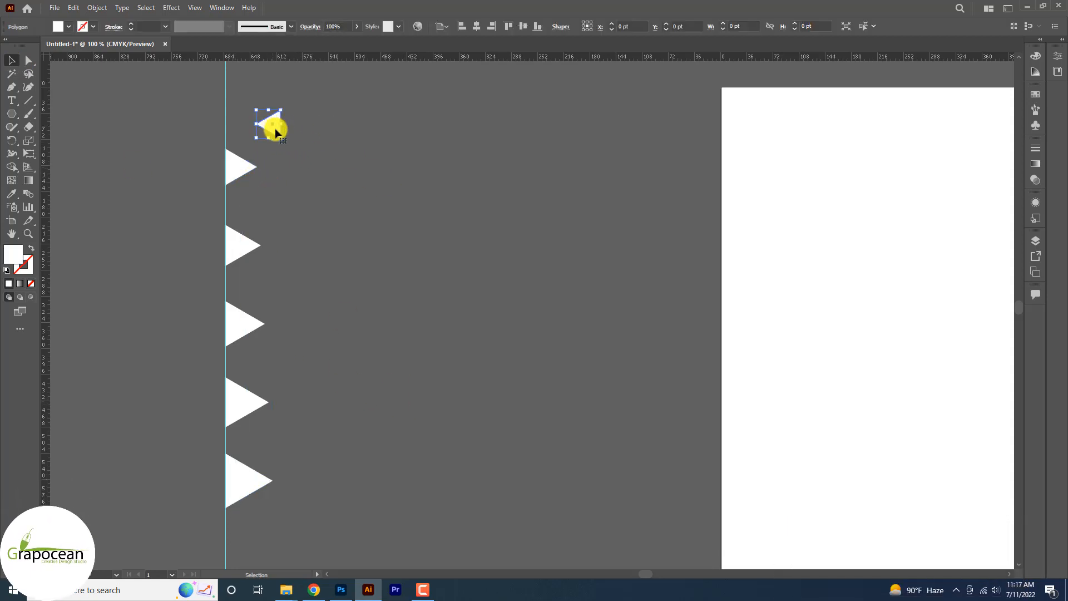
{"action": "left_click_drag", "start_coordinate": [275, 126], "coordinate": [292, 471]}
{"action": "left_click", "coordinate": [11, 58]}
{"action": "left_click", "coordinate": [54, 202]}
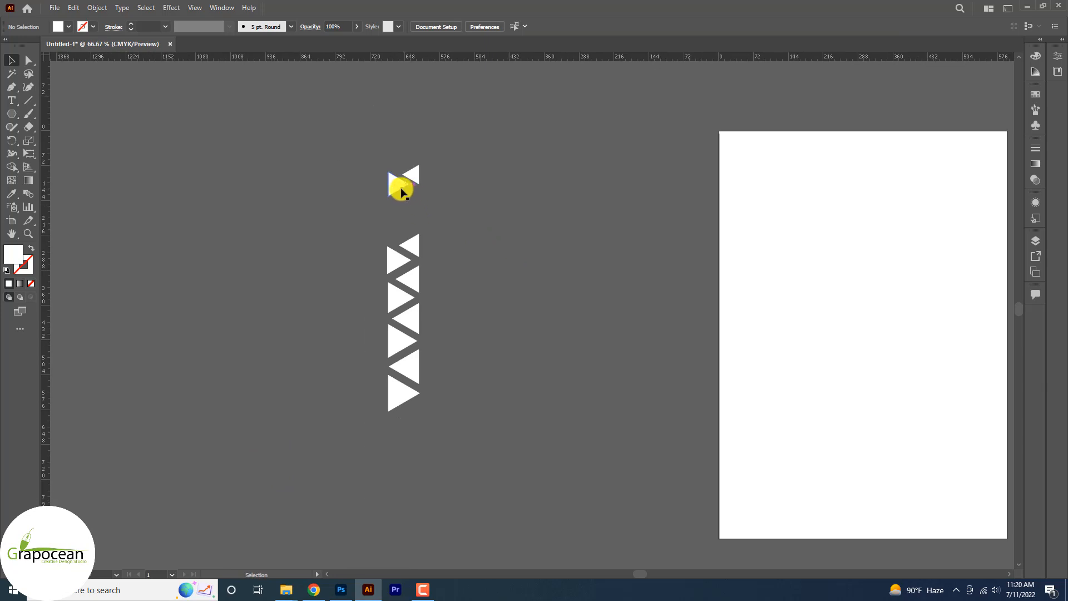
Step: Move the topmost left-pointing triangle so that it lines up with the right edge of the triangle column
{"action": "left_click_drag", "start_coordinate": [399, 228], "coordinate": [411, 221]}
{"action": "scroll", "coordinate": [424, 226], "scroll_direction": "up", "scroll_amount": 5}
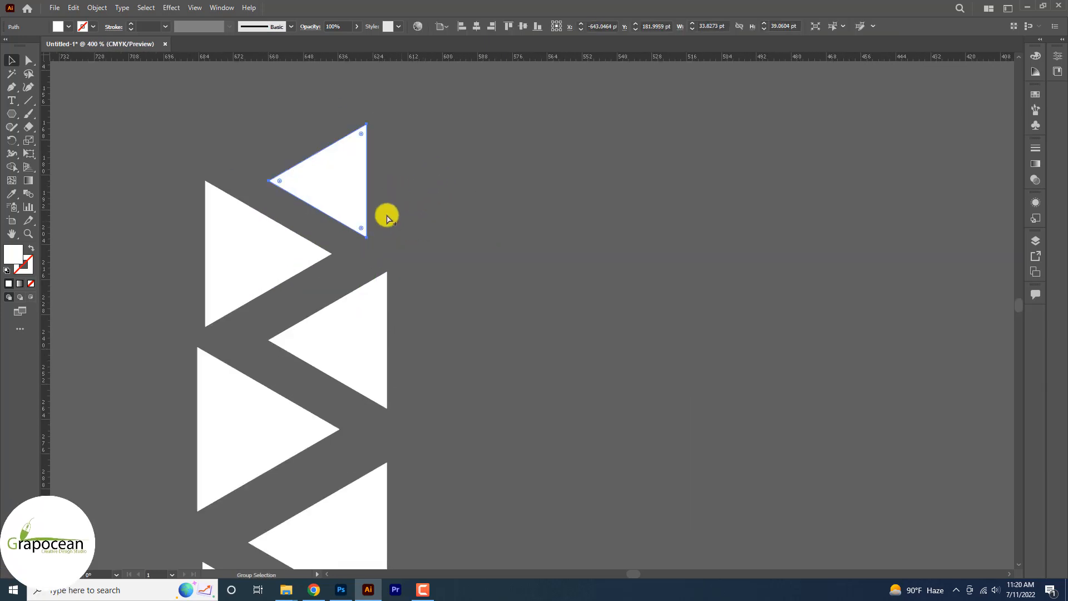
{"action": "mouse_move", "coordinate": [351, 199]}
{"action": "left_mouse_down"}
{"action": "mouse_move", "coordinate": [369, 207]}
{"action": "mouse_move", "coordinate": [370, 198]}
{"action": "left_mouse_up"}
{"action": "scroll", "coordinate": [424, 217], "scroll_direction": "down", "scroll_amount": 8}
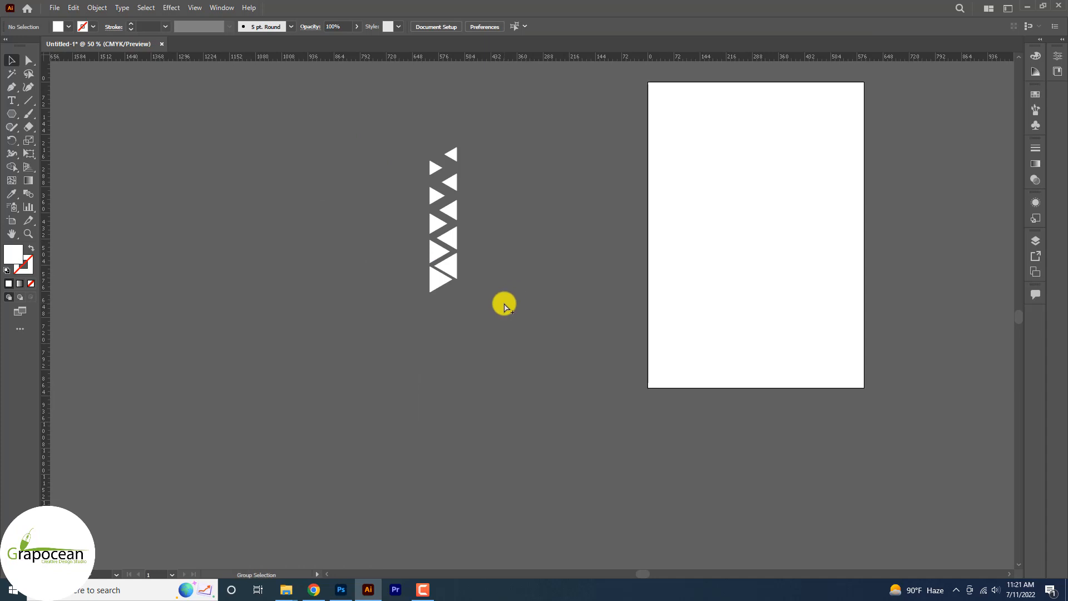
{"action": "scroll", "coordinate": [502, 306], "scroll_direction": "up", "scroll_amount": 1}
{"action": "scroll", "coordinate": [501, 306], "scroll_direction": "down", "scroll_amount": 2}
Step: Select the whole triangle column and place a copy of it to the right of the original
{"action": "left_click_drag", "start_coordinate": [502, 307], "coordinate": [427, 137]}
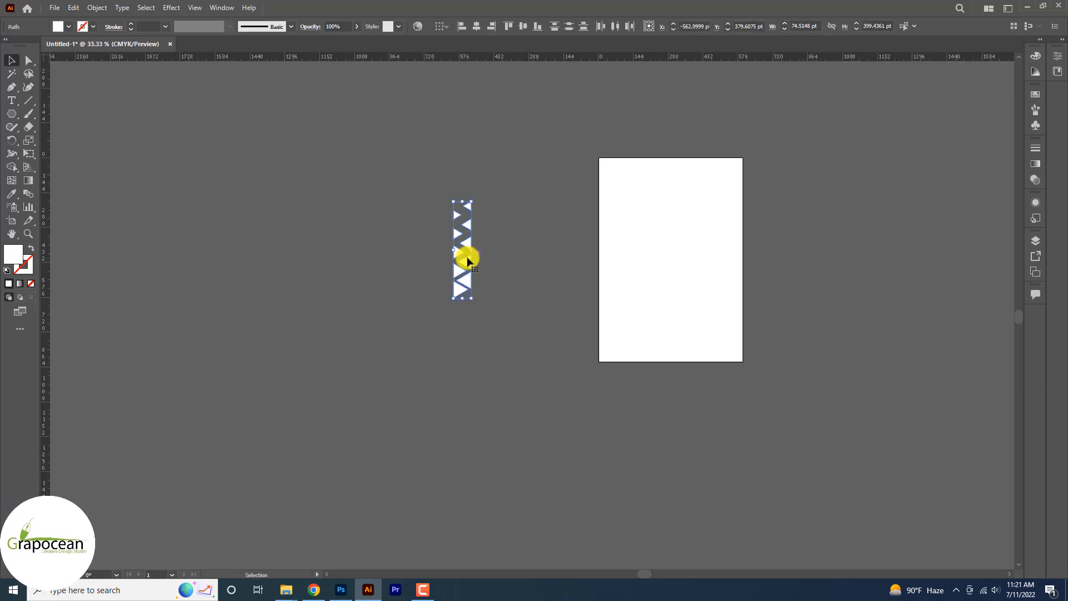
{"action": "scroll", "coordinate": [467, 260], "scroll_direction": "up", "scroll_amount": 3}
{"action": "left_click_drag", "start_coordinate": [464, 268], "coordinate": [520, 278]}
{"action": "left_click", "coordinate": [527, 338]}
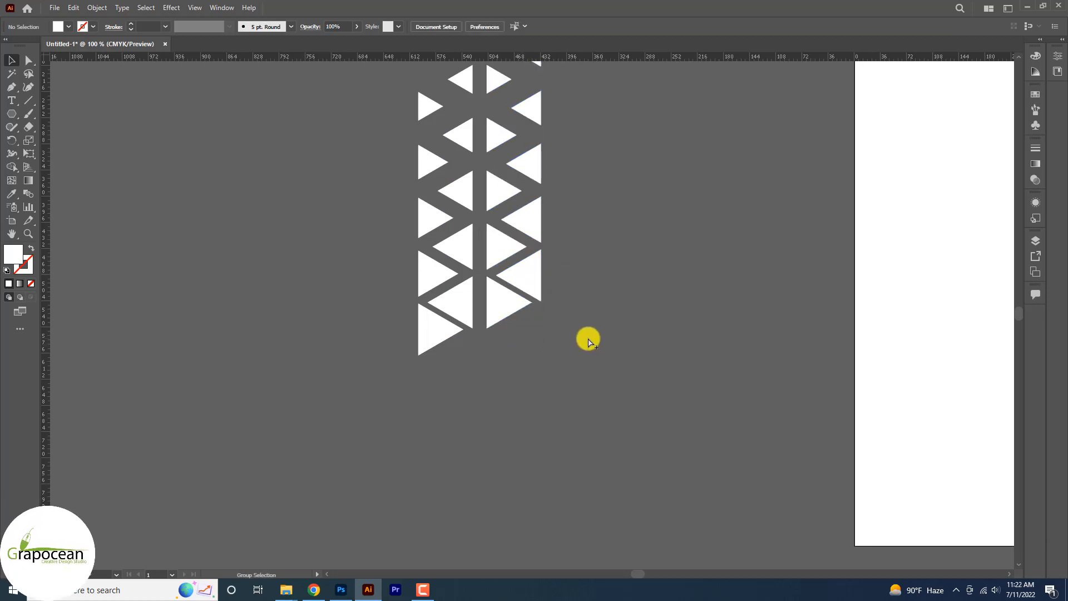
Step: Add a third triangle column to the right, stepped upward from the previous one
{"action": "scroll", "coordinate": [588, 340], "scroll_direction": "down", "scroll_amount": 2}
{"action": "left_click_drag", "start_coordinate": [542, 177], "coordinate": [579, 280]}
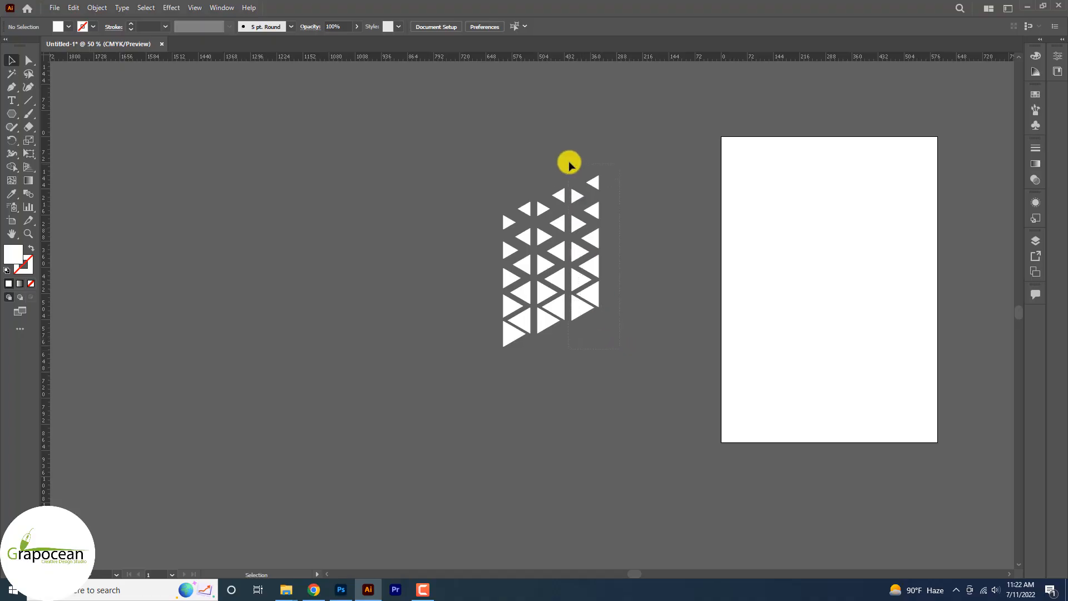
{"action": "left_click", "coordinate": [570, 165]}
Step: Bring the triangle pattern into the ID Card Design document in Photoshop as a vector smart object
{"action": "left_click_drag", "start_coordinate": [577, 283], "coordinate": [357, 585]}
{"action": "left_click", "coordinate": [639, 372]}
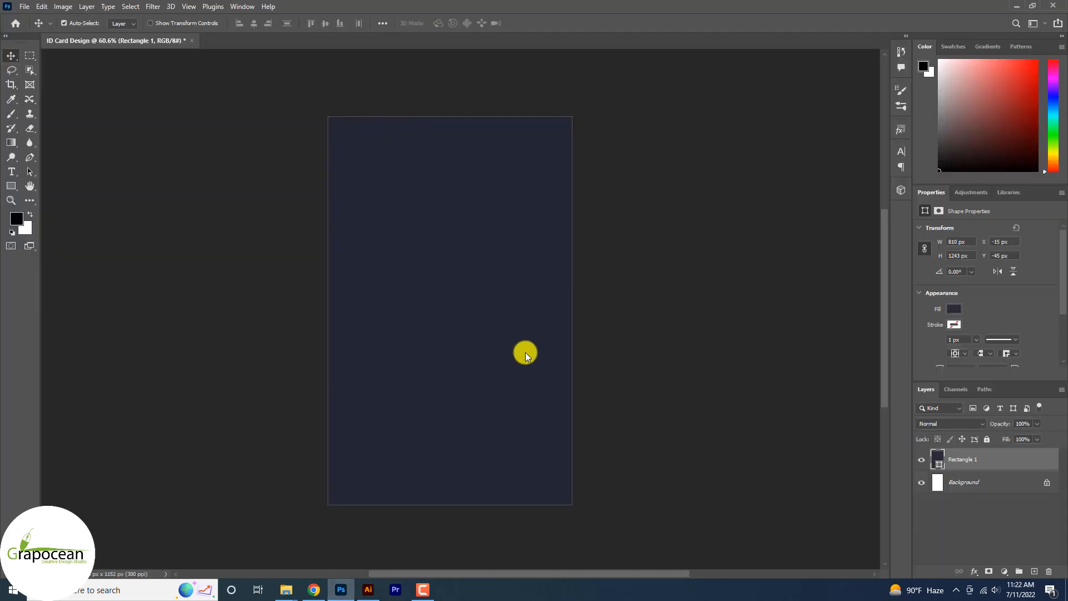
{"action": "left_click_drag", "start_coordinate": [525, 352], "coordinate": [516, 336]}
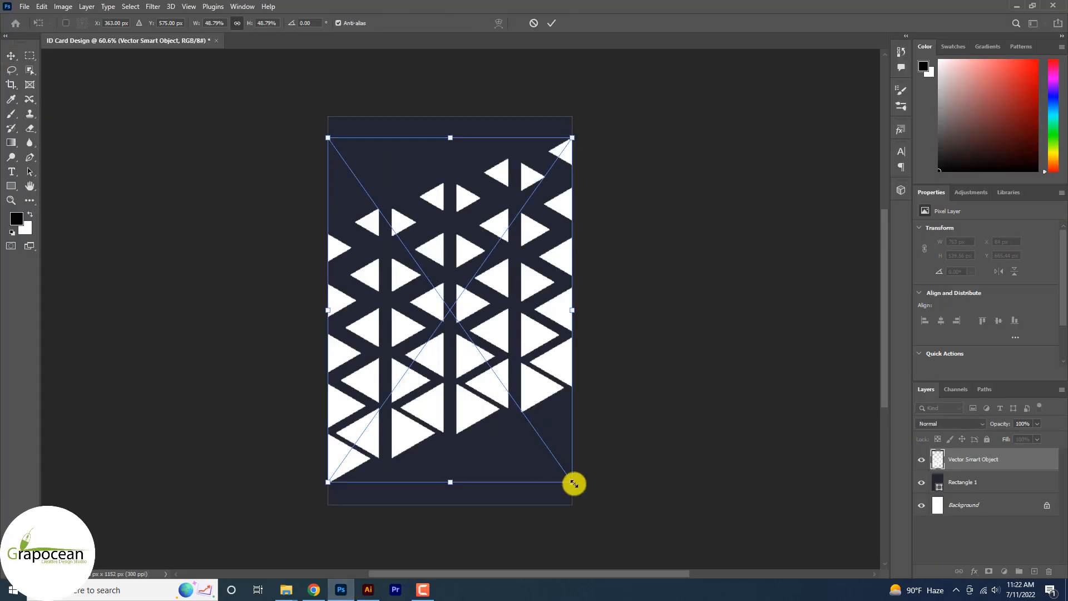
Step: Turn the triangle pattern upside down, scale it to about 20.5% and position it over the card's upper left corner
{"action": "left_click_drag", "start_coordinate": [584, 501], "coordinate": [404, 245]}
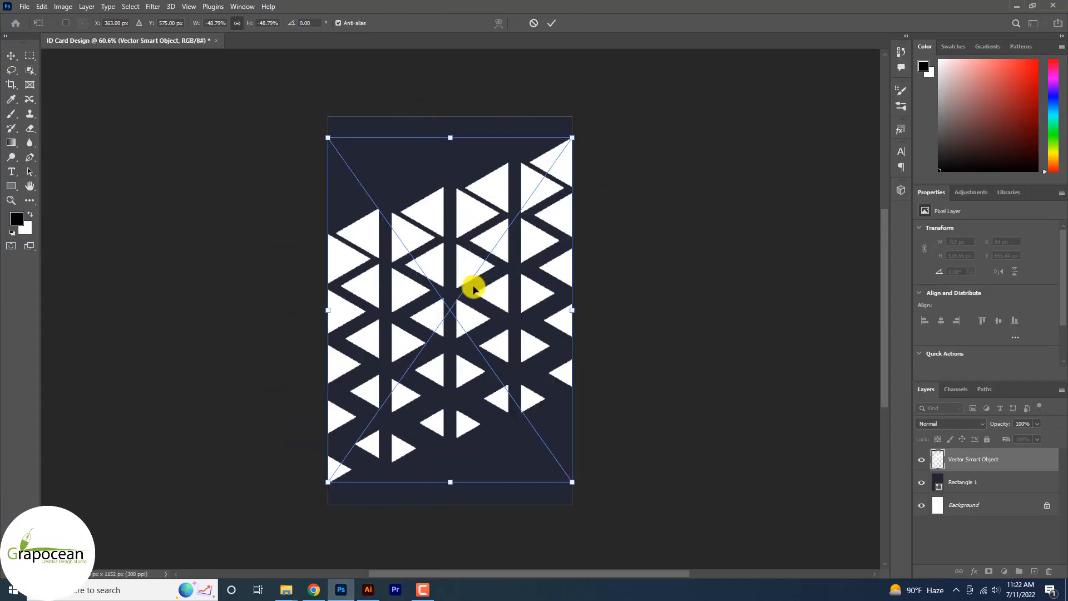
{"action": "left_click_drag", "start_coordinate": [473, 289], "coordinate": [472, 148]}
{"action": "left_click_drag", "start_coordinate": [573, 351], "coordinate": [496, 298]}
{"action": "left_click_drag", "start_coordinate": [444, 200], "coordinate": [403, 177]}
{"action": "left_click_drag", "start_coordinate": [471, 244], "coordinate": [437, 223]}
{"action": "left_click_drag", "start_coordinate": [401, 175], "coordinate": [383, 180]}
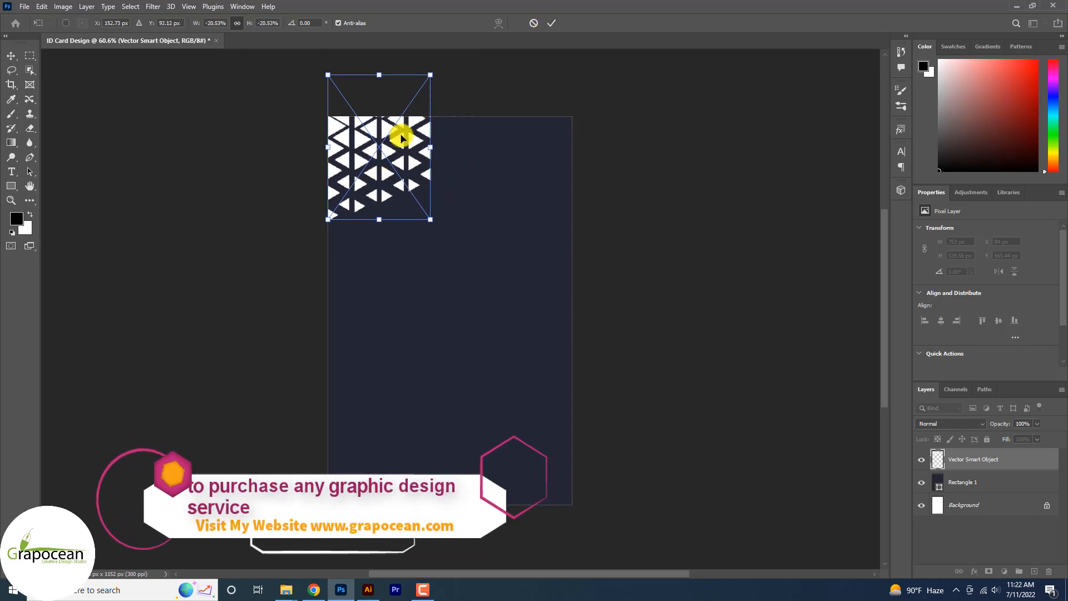
{"action": "mouse_move", "coordinate": [401, 137]}
{"action": "left_mouse_down"}
{"action": "mouse_move", "coordinate": [393, 174]}
{"action": "mouse_move", "coordinate": [388, 143]}
{"action": "mouse_move", "coordinate": [395, 154]}
{"action": "left_mouse_up"}
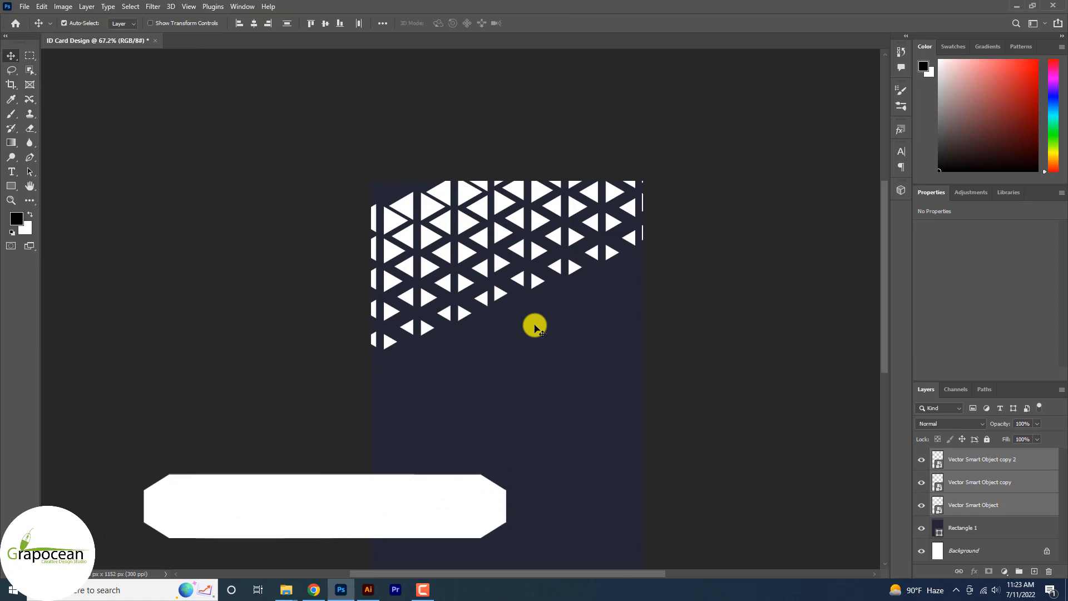
{"action": "scroll", "coordinate": [554, 335], "scroll_direction": "down", "scroll_amount": 2}
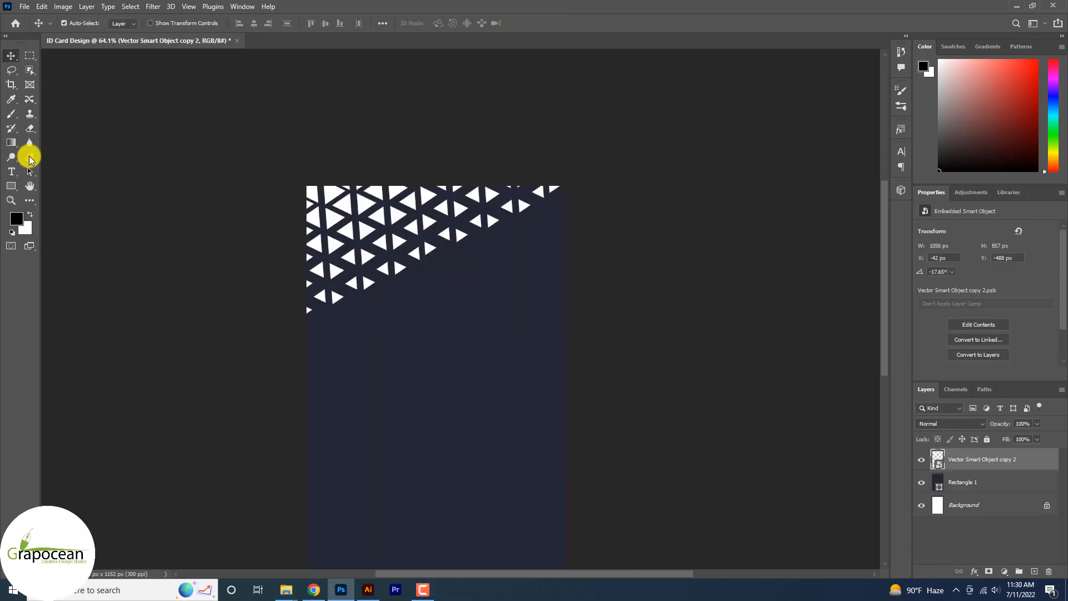
Step: Apply a light blue-violet Color Overlay to the triangle pattern layer
{"action": "right_click", "coordinate": [1003, 464]}
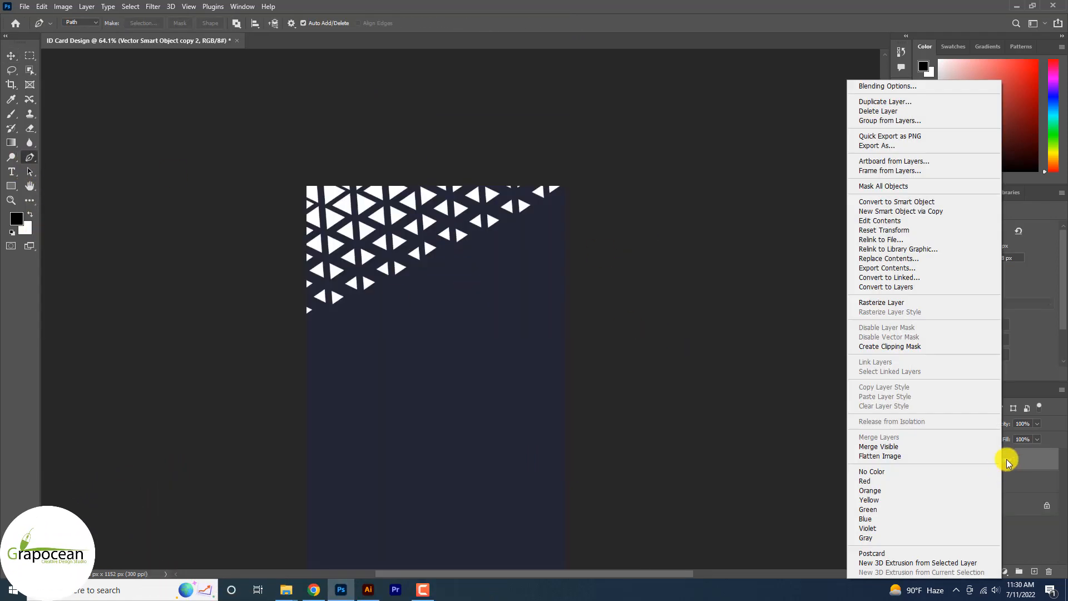
{"action": "left_click", "coordinate": [932, 86]}
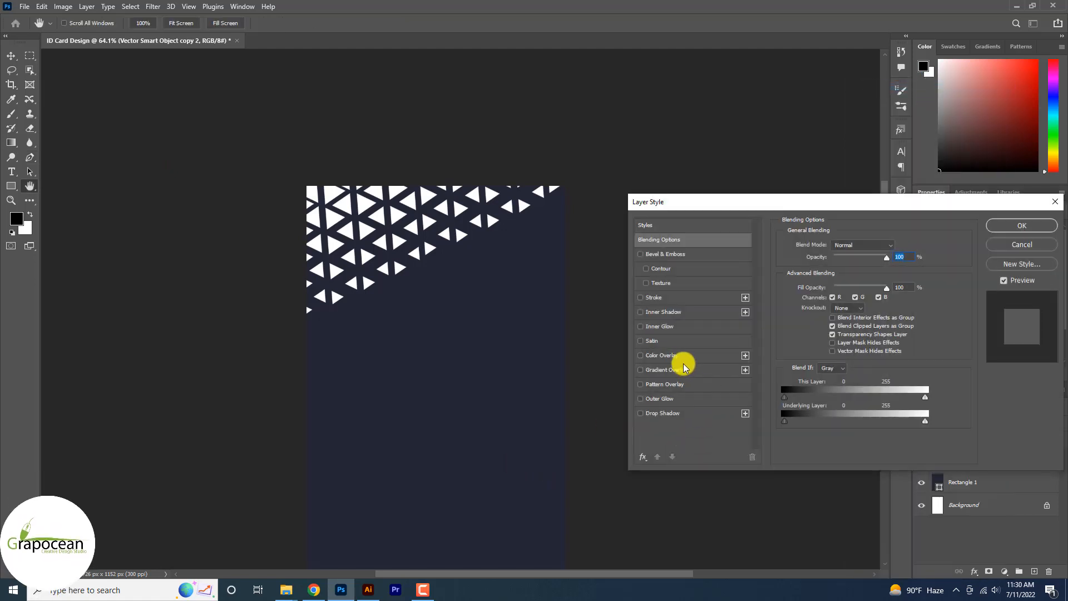
{"action": "left_click", "coordinate": [684, 356]}
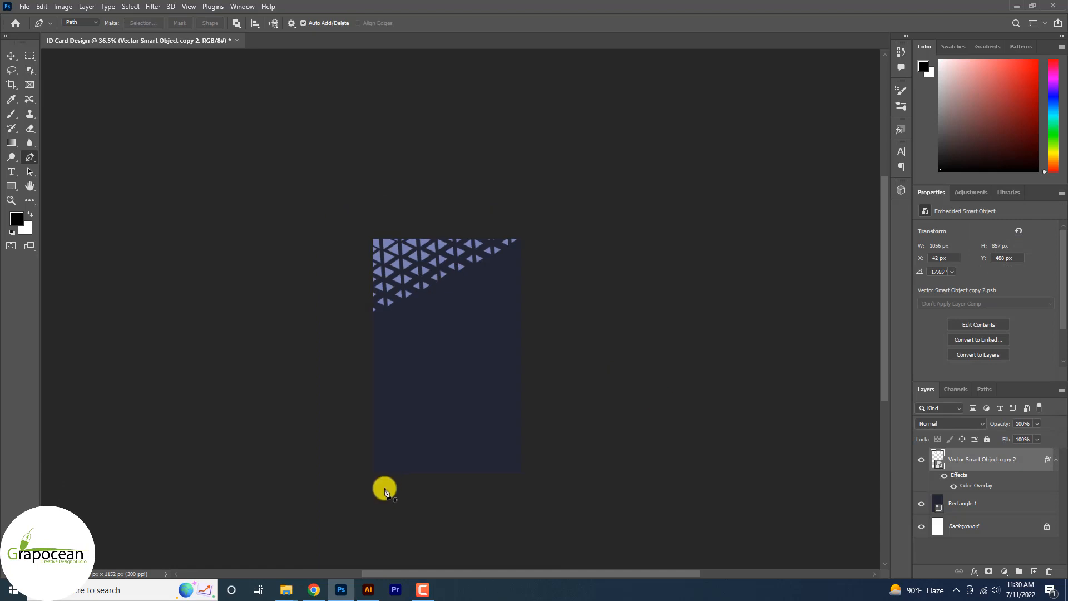
Step: Draw a closed path with a curved upper edge across the card's lower right corner using the Pen tool
{"action": "left_click", "coordinate": [375, 476]}
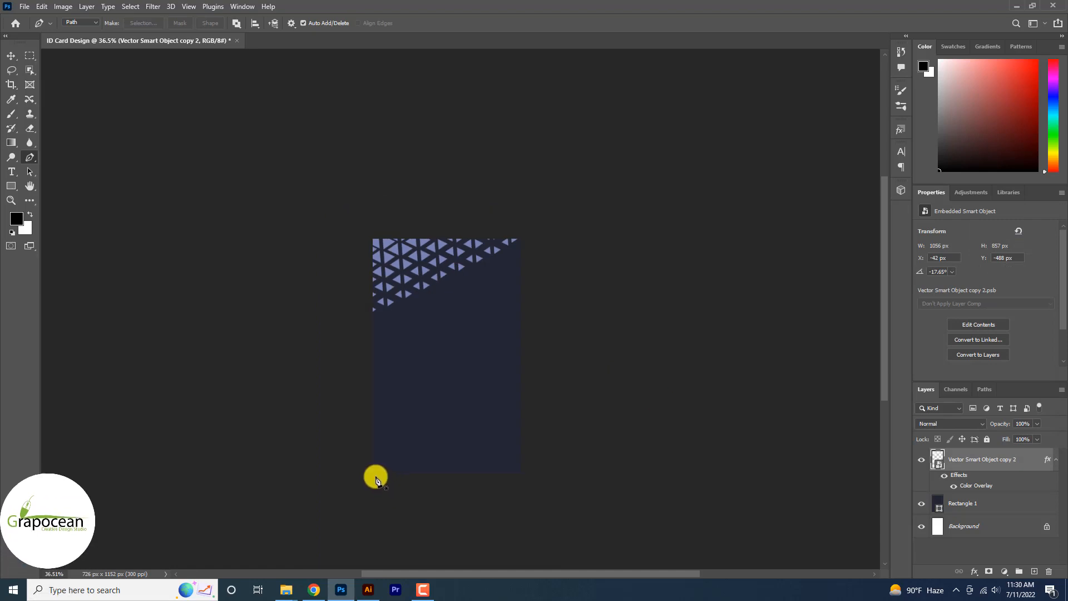
{"action": "left_click", "coordinate": [536, 386], "text": "alt"}
{"action": "left_click", "coordinate": [535, 480]}
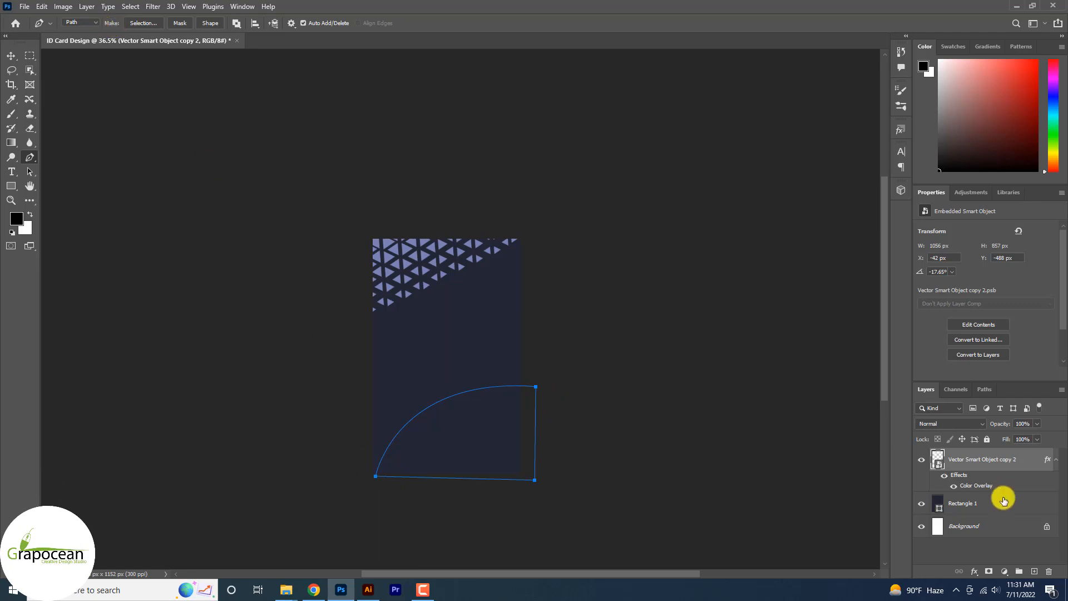
Step: Fill the curved path with a Solid Color fill layer in the triangle pattern's blue-violet, 7a81b4
{"action": "left_click", "coordinate": [1003, 571]}
{"action": "left_click", "coordinate": [1014, 374]}
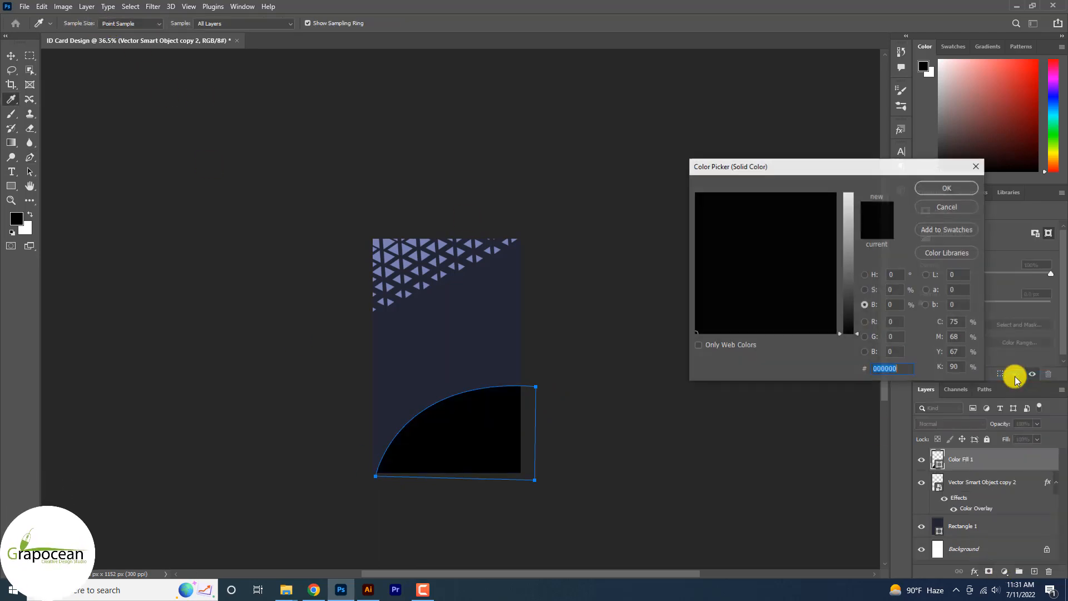
{"action": "left_click", "coordinate": [436, 246]}
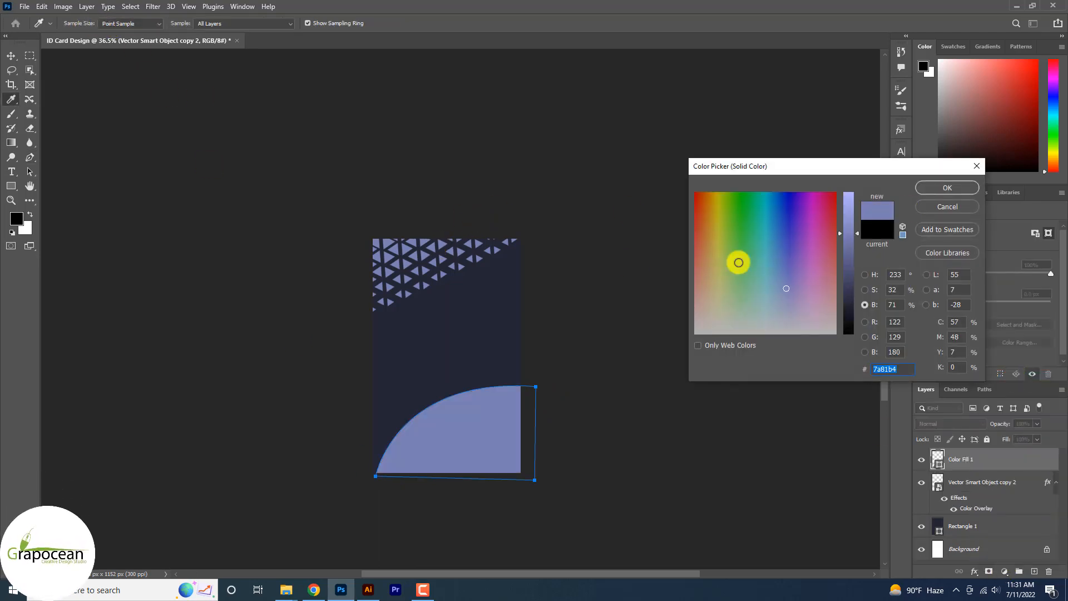
{"action": "left_click", "coordinate": [949, 188]}
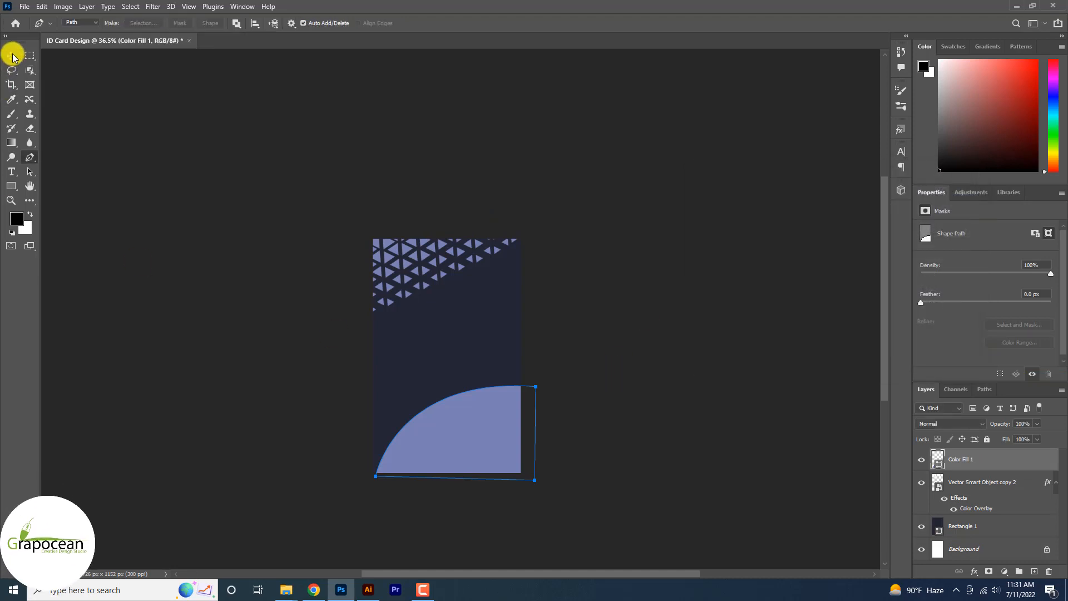
Step: Set the curved shape's opacity to 80% and add copies at 40% opacity, offset toward the card's lower right corner
{"action": "key", "text": "p"}
{"action": "key", "text": "v"}
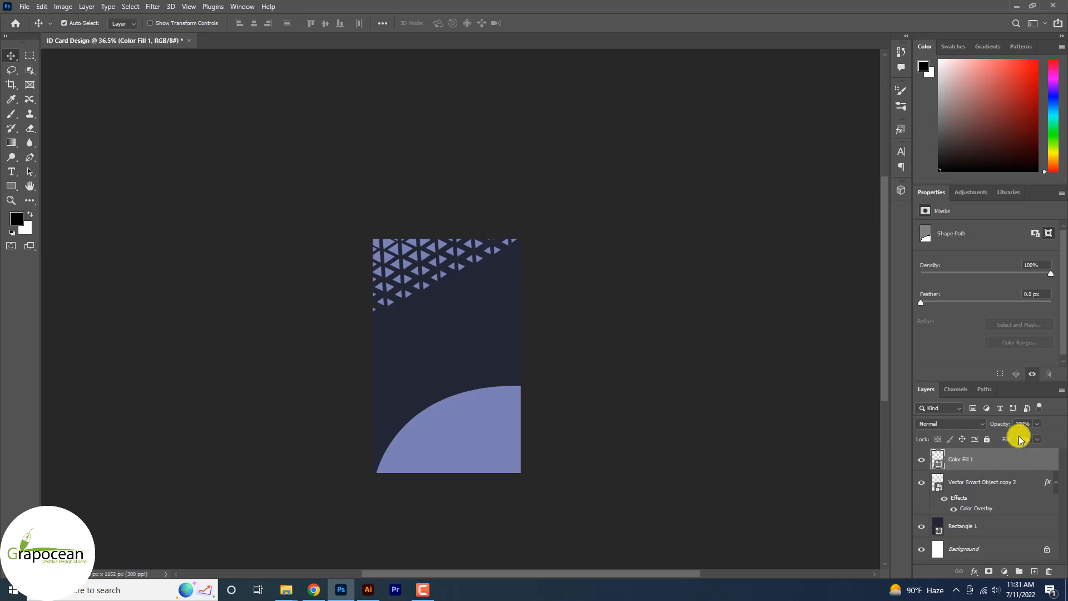
{"action": "key", "text": "8"}
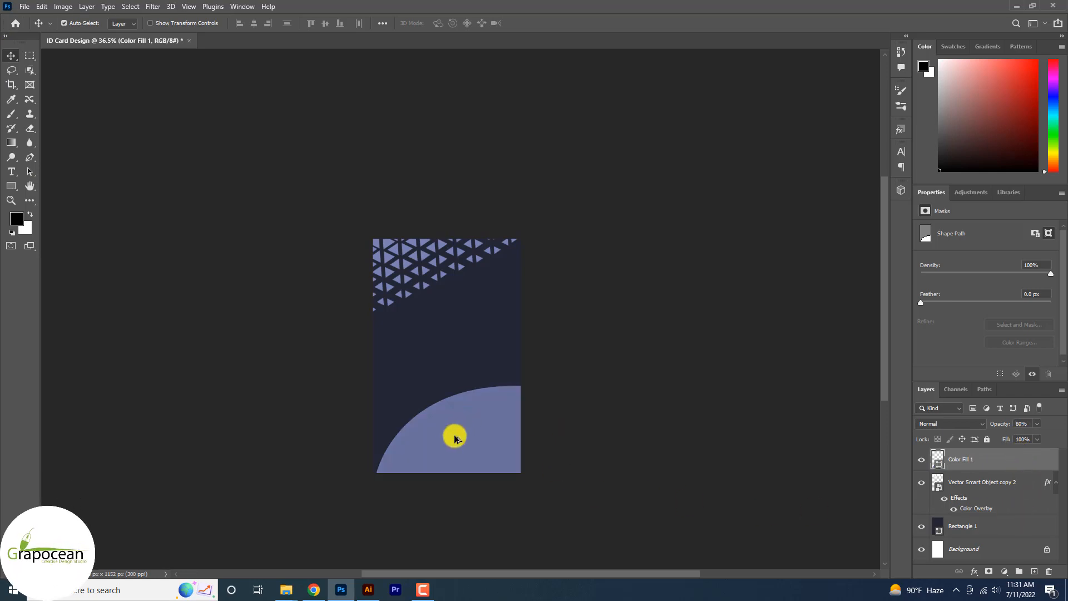
{"action": "left_click_drag", "start_coordinate": [453, 436], "coordinate": [546, 469]}
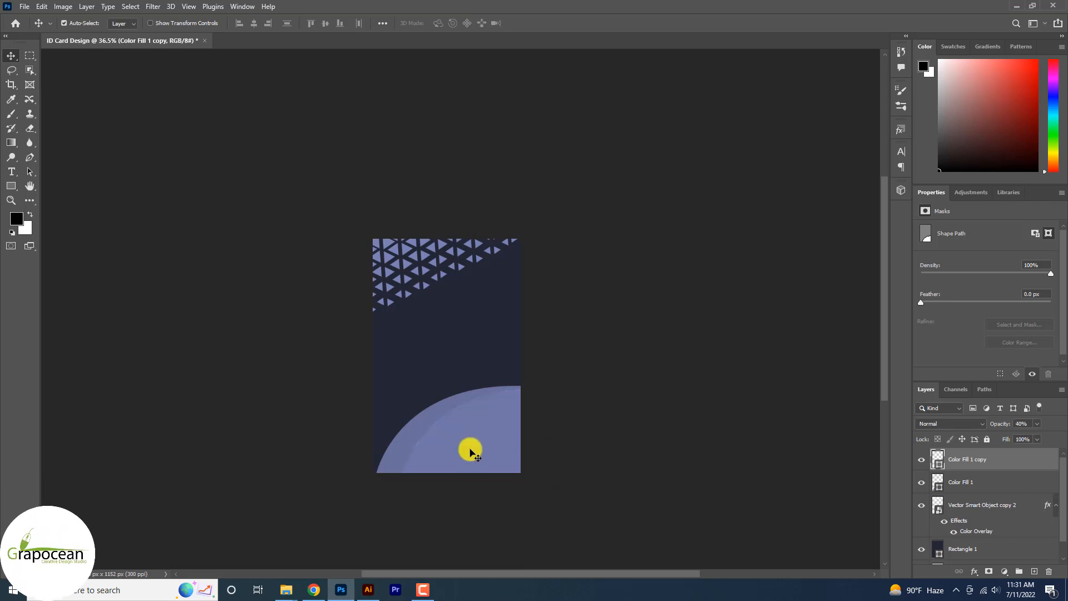
Step: Duplicate the 40% curved shape, rotate and flip the copy to arch over the card's lower left corner, and layer offset copies of it
{"action": "left_click_drag", "start_coordinate": [496, 452], "coordinate": [423, 395]}
{"action": "left_click", "coordinate": [665, 526]}
{"action": "key", "text": "ctrl+t"}
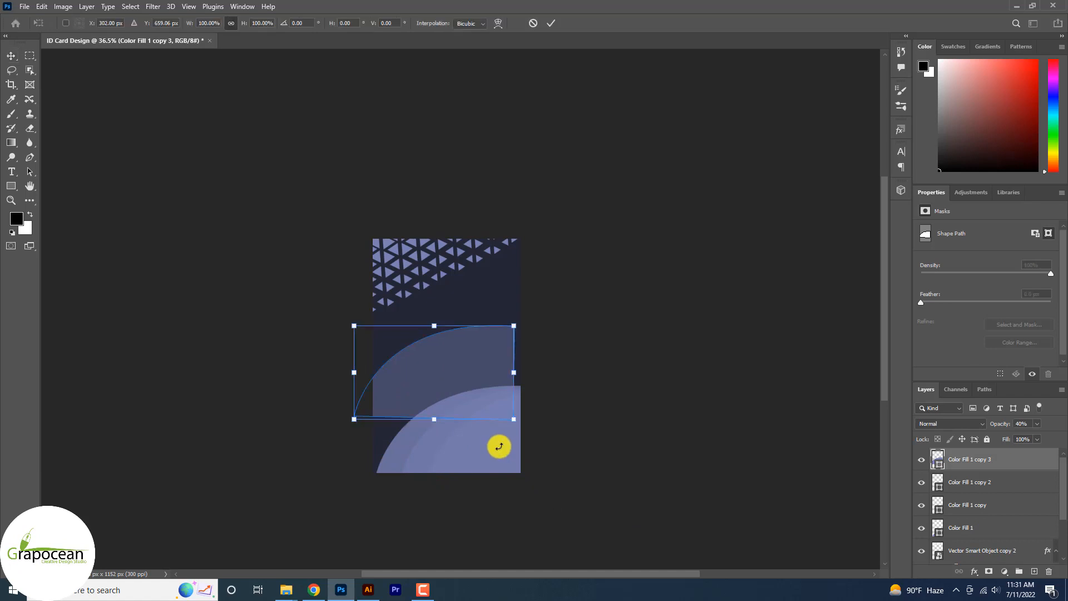
{"action": "left_click_drag", "start_coordinate": [533, 405], "coordinate": [460, 321]}
{"action": "right_click", "coordinate": [460, 325]}
{"action": "left_click", "coordinate": [500, 333]}
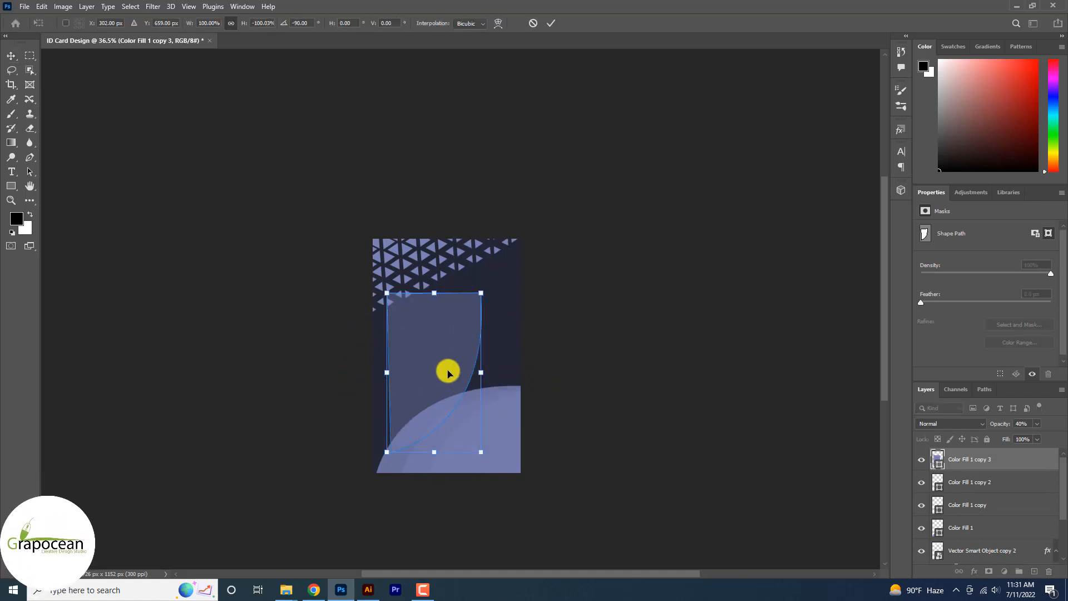
{"action": "left_click_drag", "start_coordinate": [445, 370], "coordinate": [409, 435]}
{"action": "left_click_drag", "start_coordinate": [470, 546], "coordinate": [507, 505]}
{"action": "left_click", "coordinate": [551, 22]}
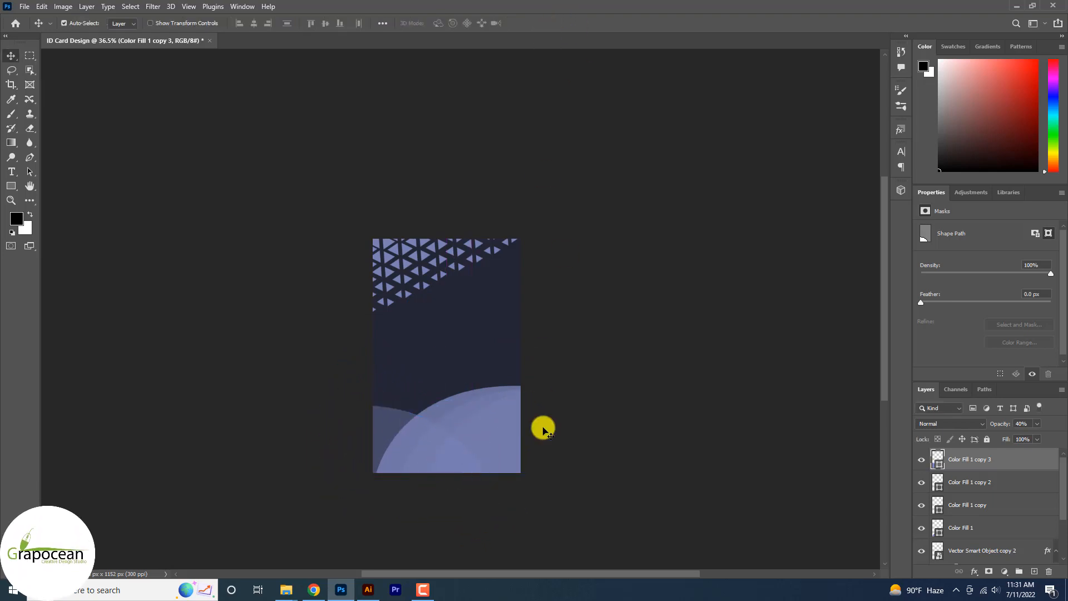
{"action": "left_click_drag", "start_coordinate": [425, 474], "coordinate": [409, 495]}
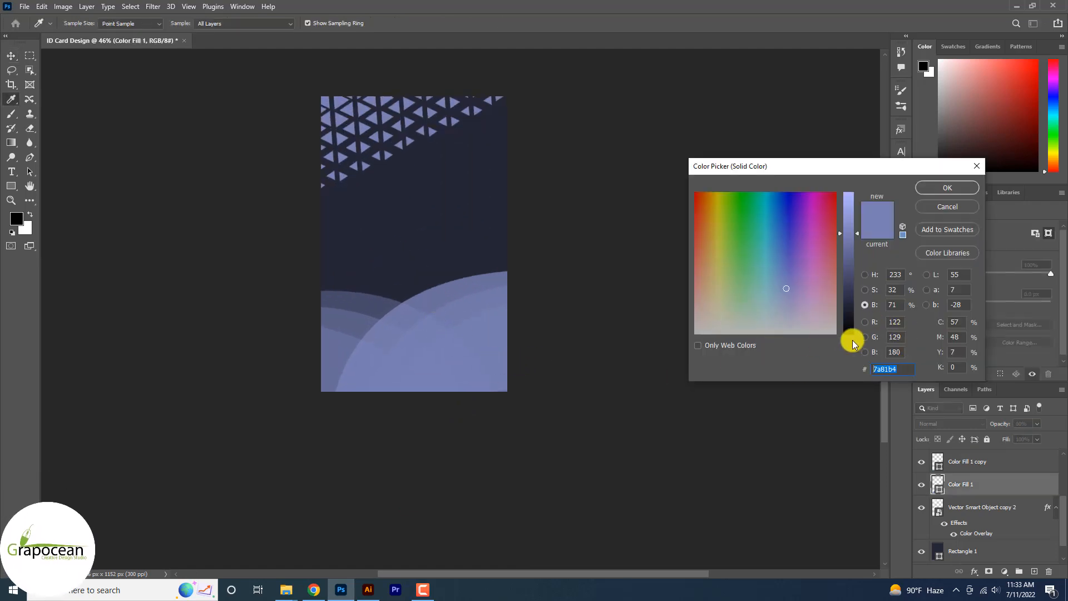
Step: Recolor the Color Fill 1 shape to green 39BF88 and set its opacity to 100%
{"action": "type", "text": "39BF88"}
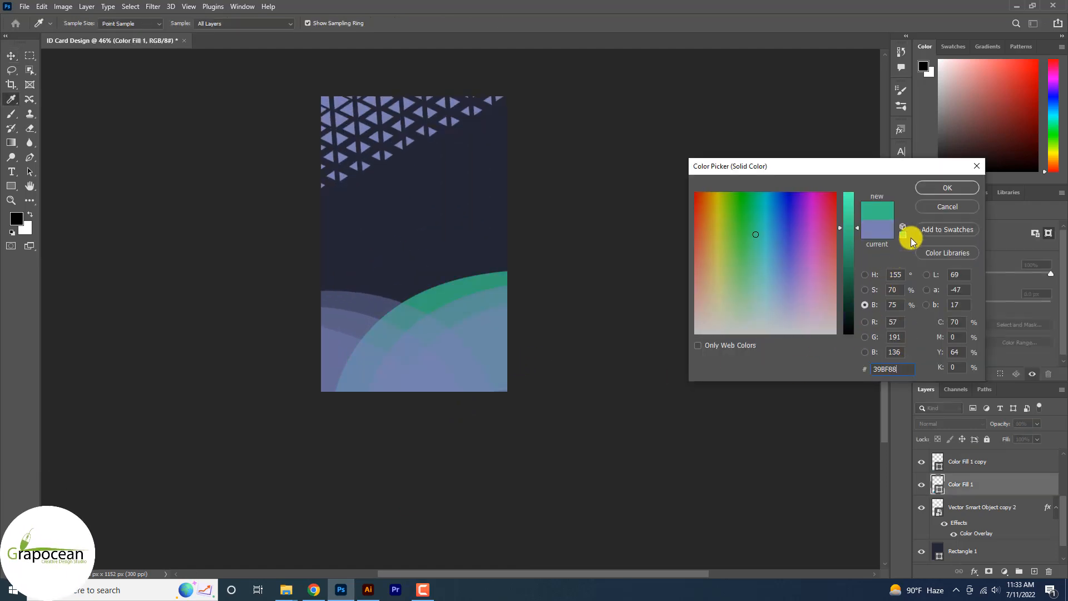
{"action": "left_click", "coordinate": [947, 188]}
{"action": "left_click", "coordinate": [1035, 424]}
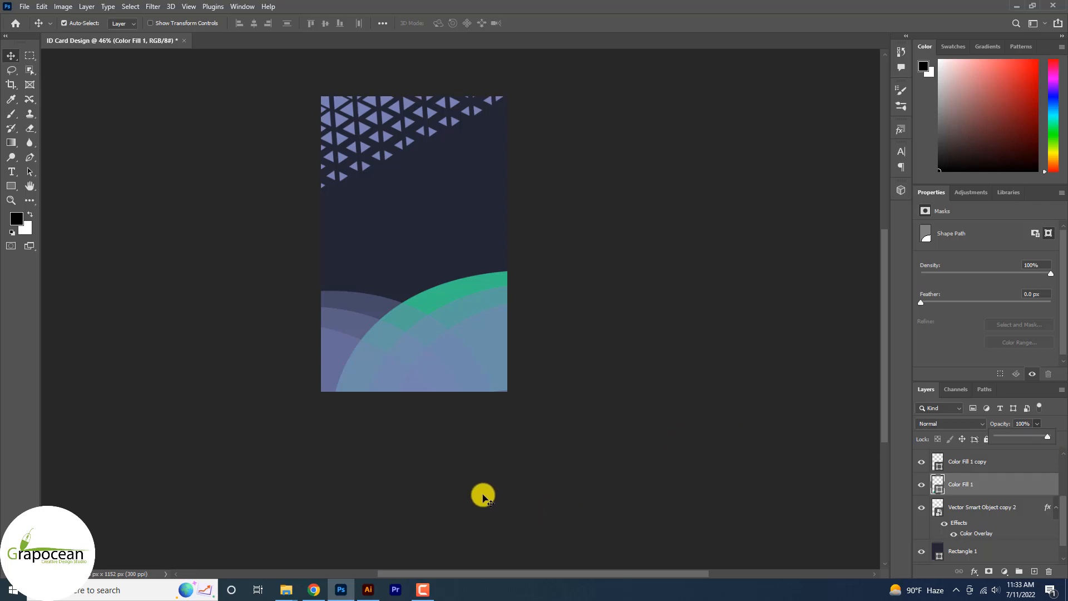
Step: Turn the green shape upside down over the lower part of the card and bring its layer to the top of the stack
{"action": "left_click_drag", "start_coordinate": [443, 289], "coordinate": [403, 116]}
{"action": "key", "text": "ctrl+t"}
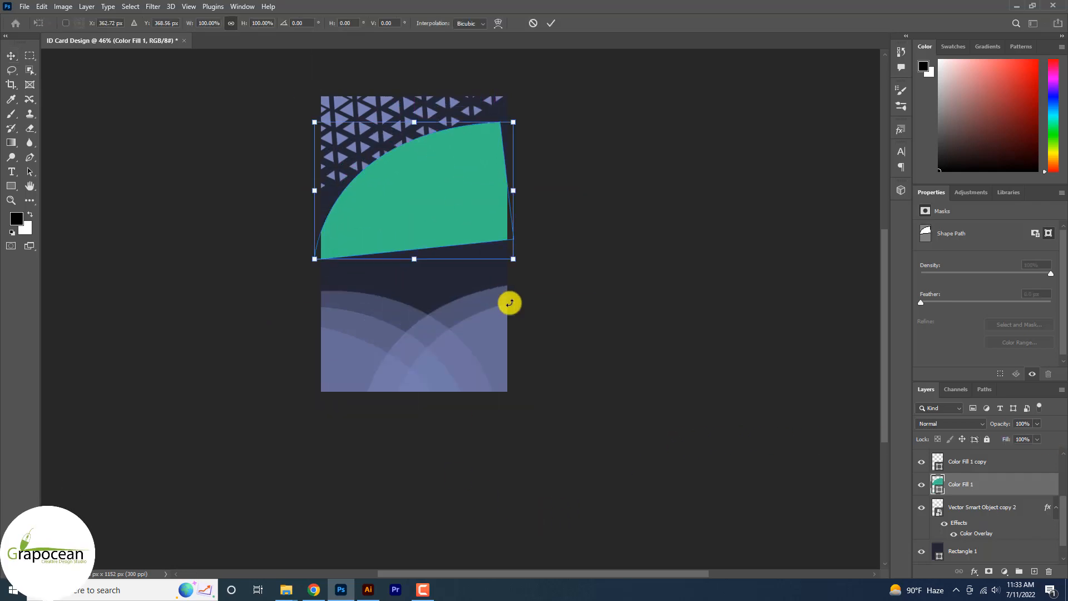
{"action": "left_click_drag", "start_coordinate": [533, 214], "coordinate": [388, 301]}
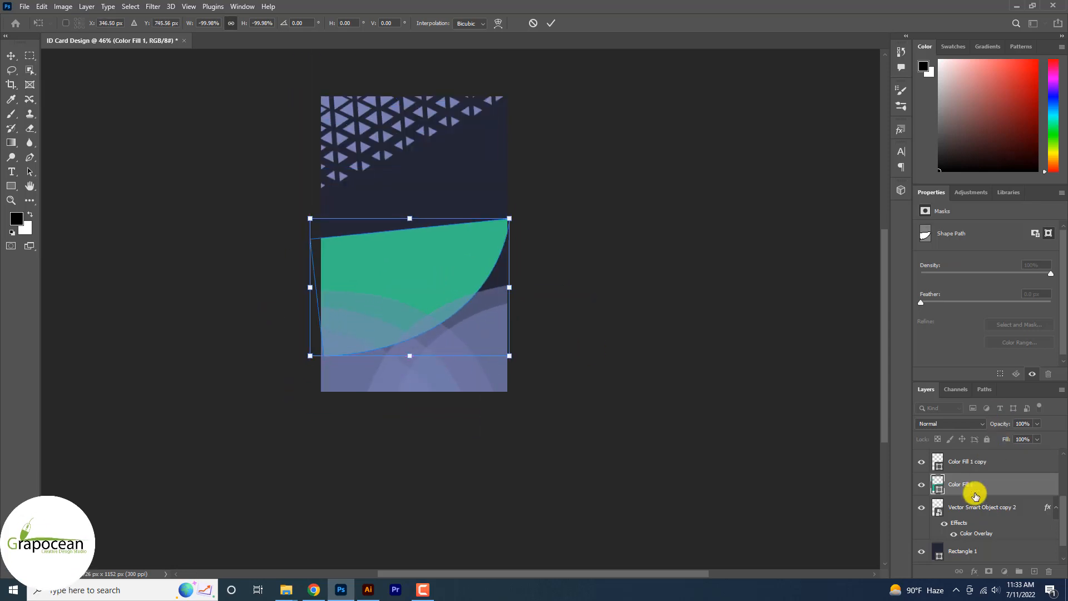
{"action": "left_click_drag", "start_coordinate": [975, 489], "coordinate": [978, 460]}
{"action": "left_click_drag", "start_coordinate": [452, 291], "coordinate": [386, 338]}
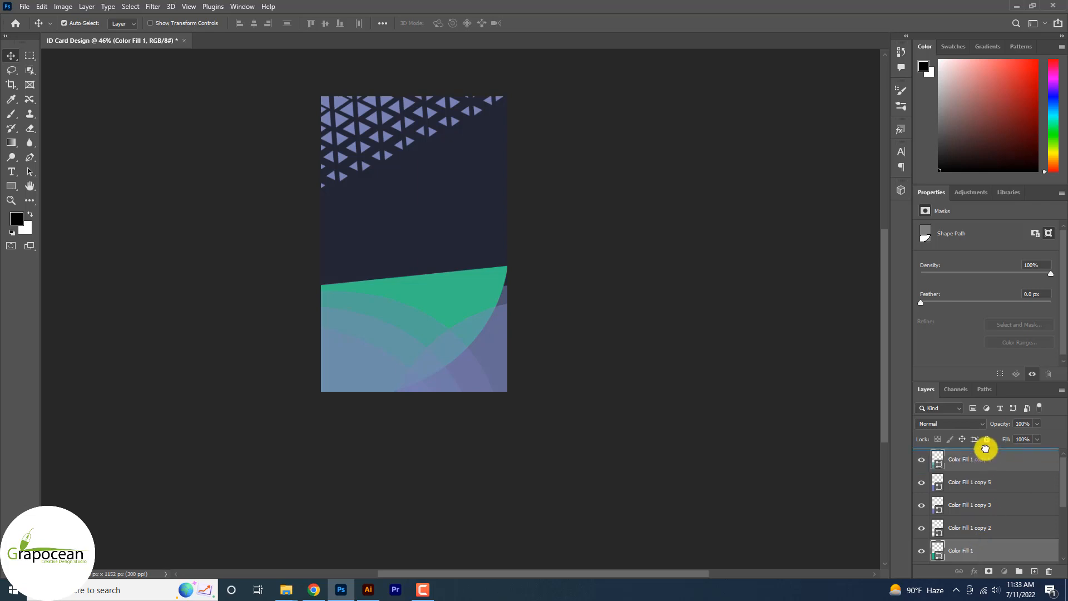
{"action": "left_click_drag", "start_coordinate": [985, 448], "coordinate": [985, 450]}
Step: Scale the green shape to about 45.8%, rotate it to about -149° and place it in the card's lower right corner
{"action": "key", "text": "ctrl+t"}
{"action": "left_click_drag", "start_coordinate": [505, 400], "coordinate": [428, 399]}
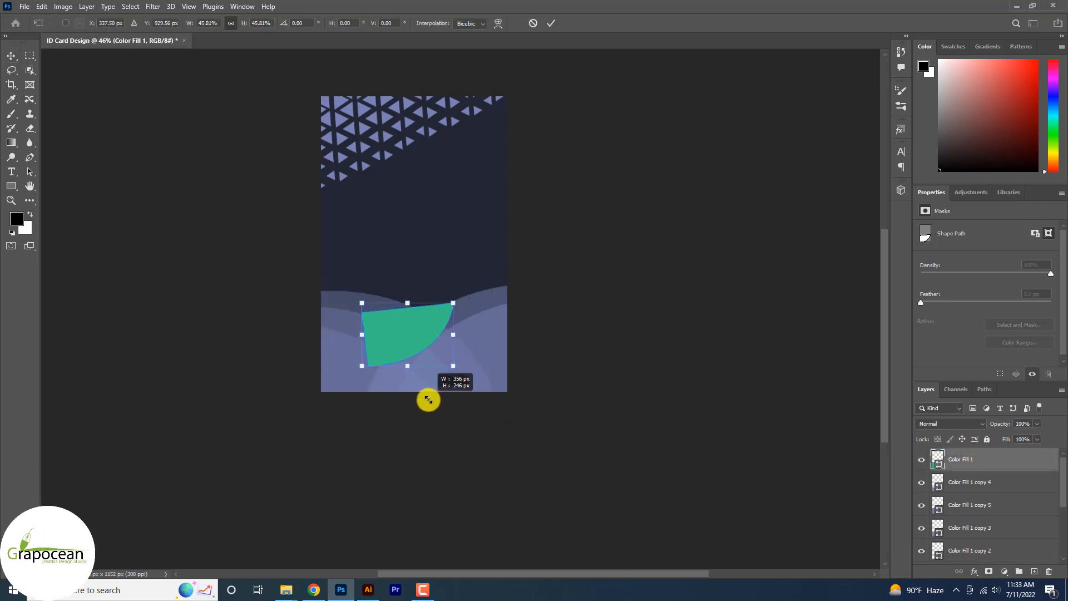
{"action": "left_click_drag", "start_coordinate": [398, 348], "coordinate": [341, 350]}
{"action": "left_click_drag", "start_coordinate": [384, 404], "coordinate": [404, 314]}
{"action": "left_click_drag", "start_coordinate": [356, 355], "coordinate": [502, 405]}
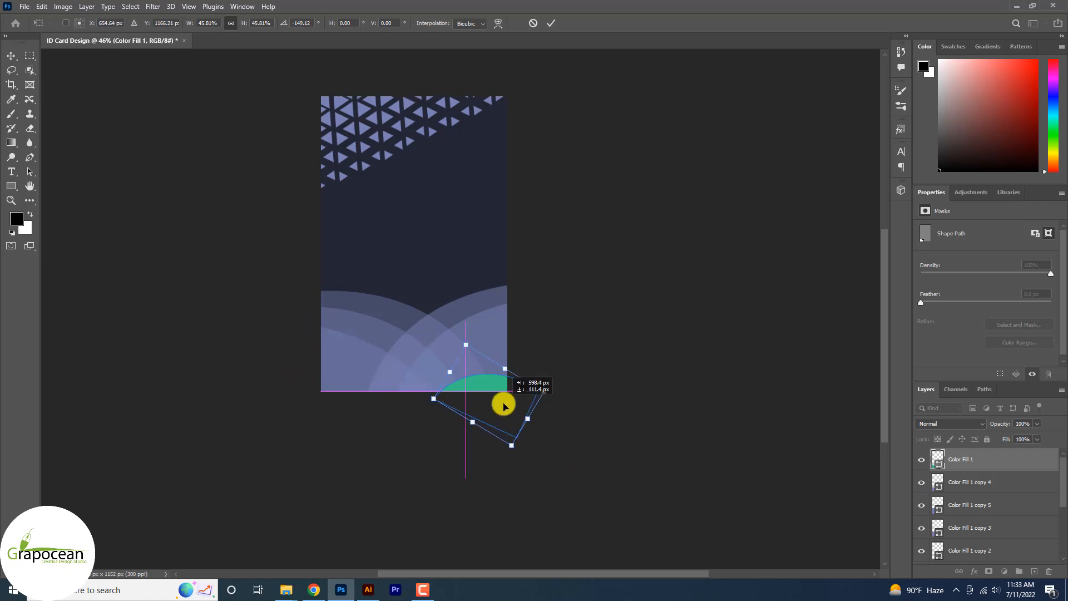
{"action": "left_click", "coordinate": [551, 23]}
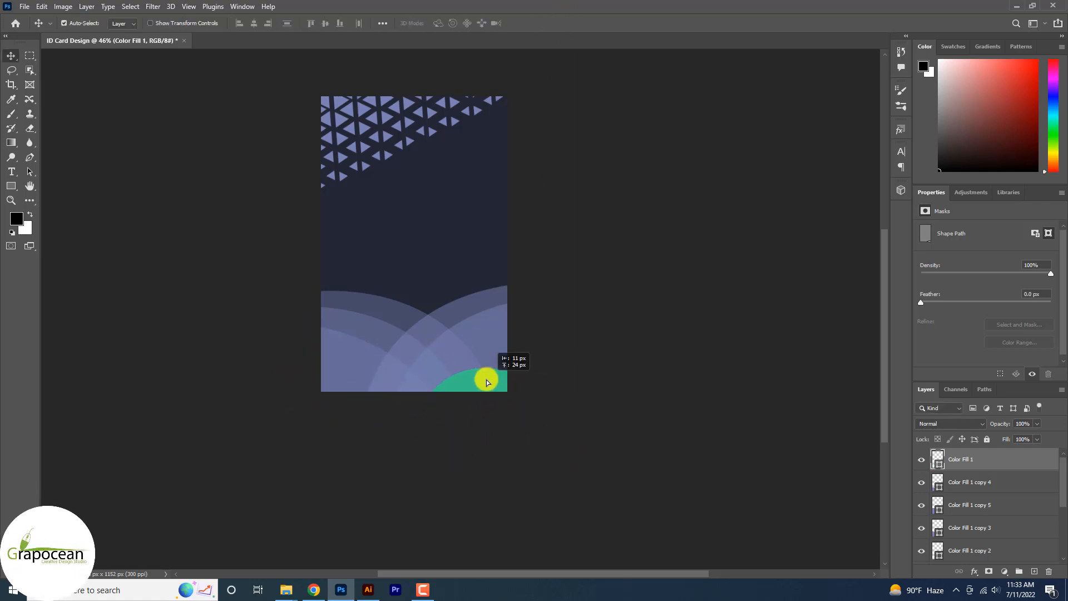
Step: Enlarge the green corner shape to about 143.4% and rotate it to about -32.5° so it fills the card's lower right corner
{"action": "key", "text": "ctrl+t"}
{"action": "left_click_drag", "start_coordinate": [529, 418], "coordinate": [548, 413]}
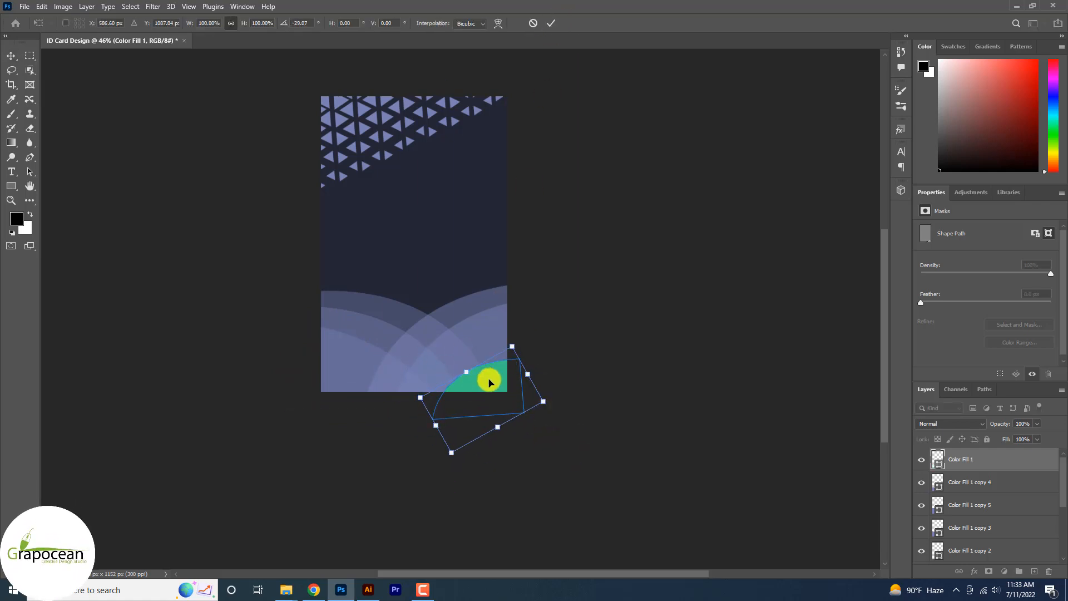
{"action": "left_click_drag", "start_coordinate": [489, 382], "coordinate": [557, 384]}
{"action": "left_click_drag", "start_coordinate": [478, 380], "coordinate": [490, 388]}
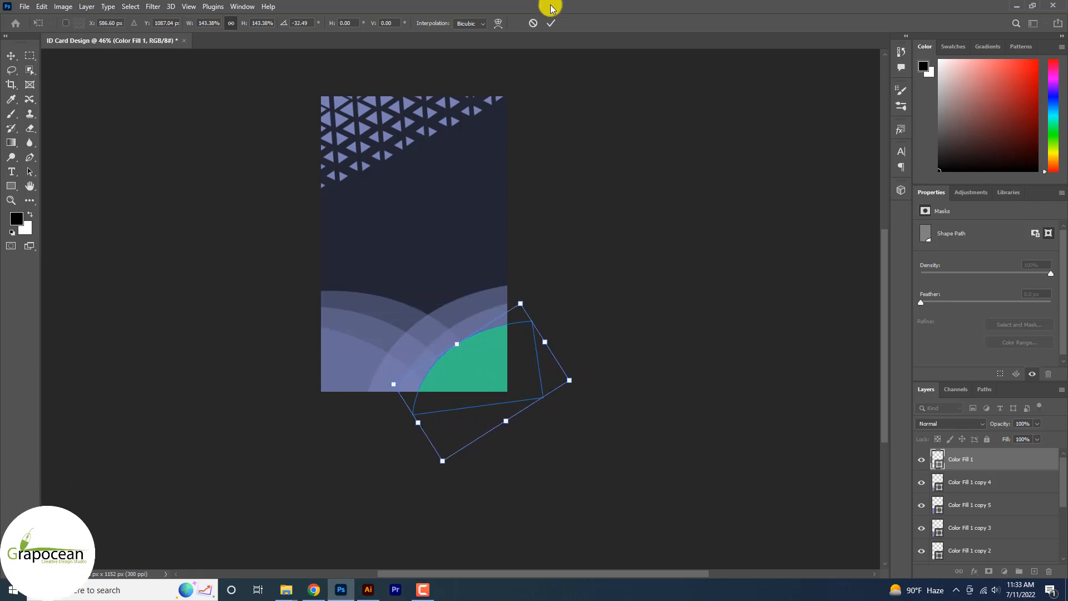
{"action": "left_click", "coordinate": [550, 23]}
{"action": "left_click", "coordinate": [369, 376]}
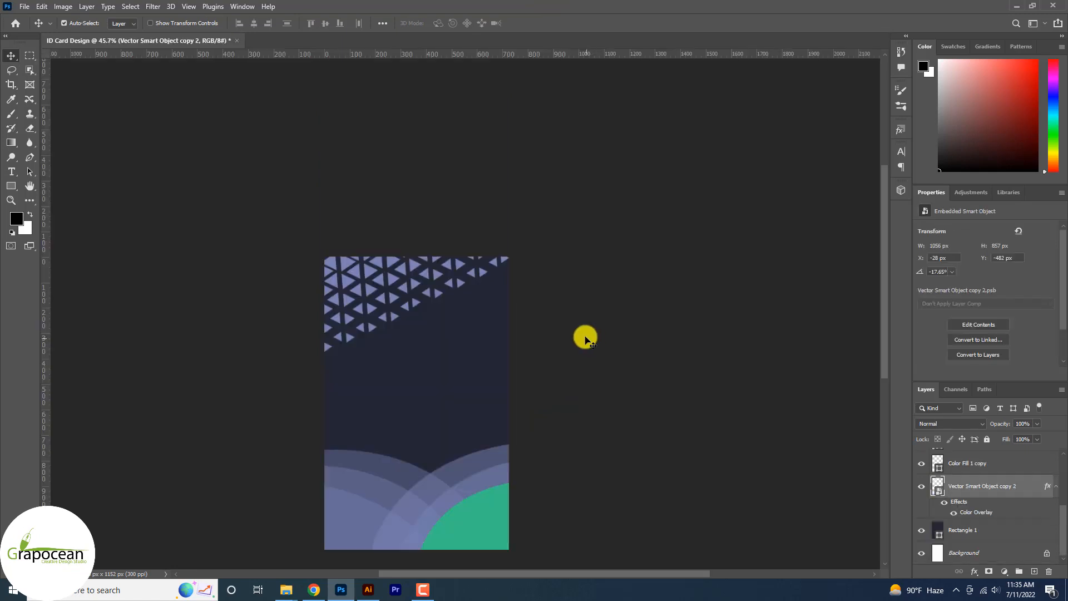
{"action": "scroll", "coordinate": [585, 339], "scroll_direction": "down", "scroll_amount": 3}
{"action": "scroll", "coordinate": [587, 344], "scroll_direction": "up", "scroll_amount": 1}
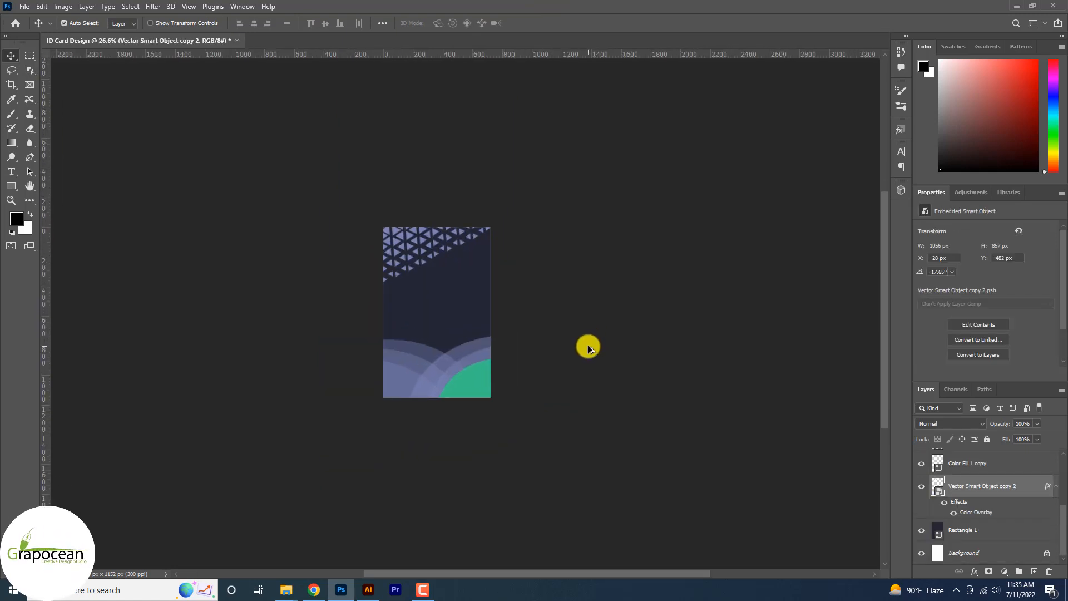
{"action": "scroll", "coordinate": [515, 331], "scroll_direction": "up", "scroll_amount": 2}
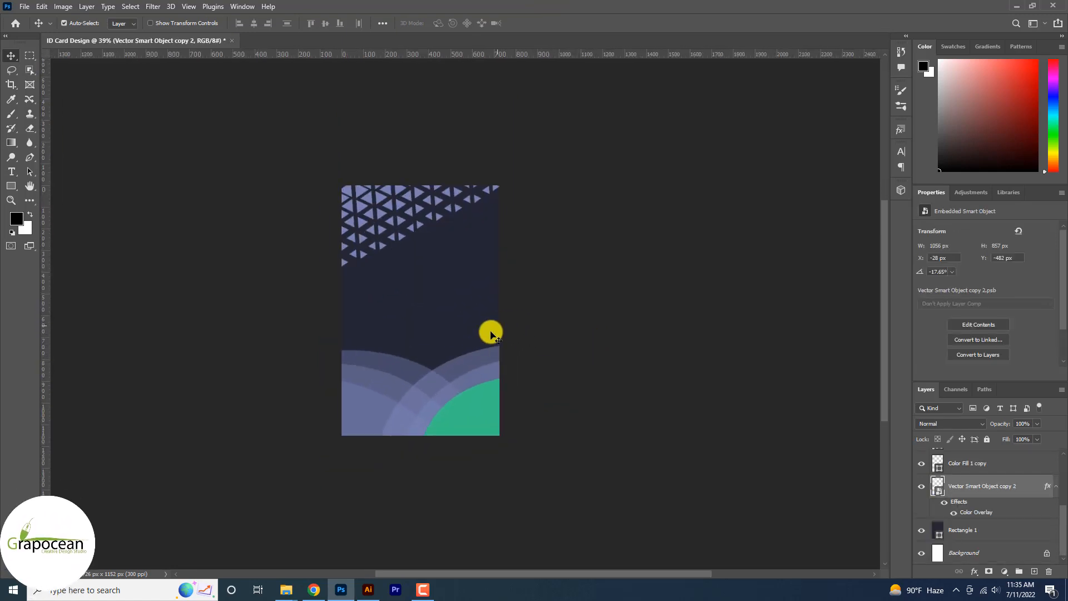
{"action": "left_click_drag", "start_coordinate": [544, 487], "coordinate": [232, 356]}
{"action": "mouse_move", "coordinate": [446, 412]}
{"action": "left_mouse_down"}
{"action": "mouse_move", "coordinate": [446, 432]}
{"action": "mouse_move", "coordinate": [427, 417]}
{"action": "left_mouse_up"}
{"action": "key", "text": "ctrl+z"}
{"action": "scroll", "coordinate": [1006, 528], "scroll_direction": "down", "scroll_amount": 3}
{"action": "key", "text": "ctrl+z"}
{"action": "scroll", "coordinate": [1000, 535], "scroll_direction": "down", "scroll_amount": 3}
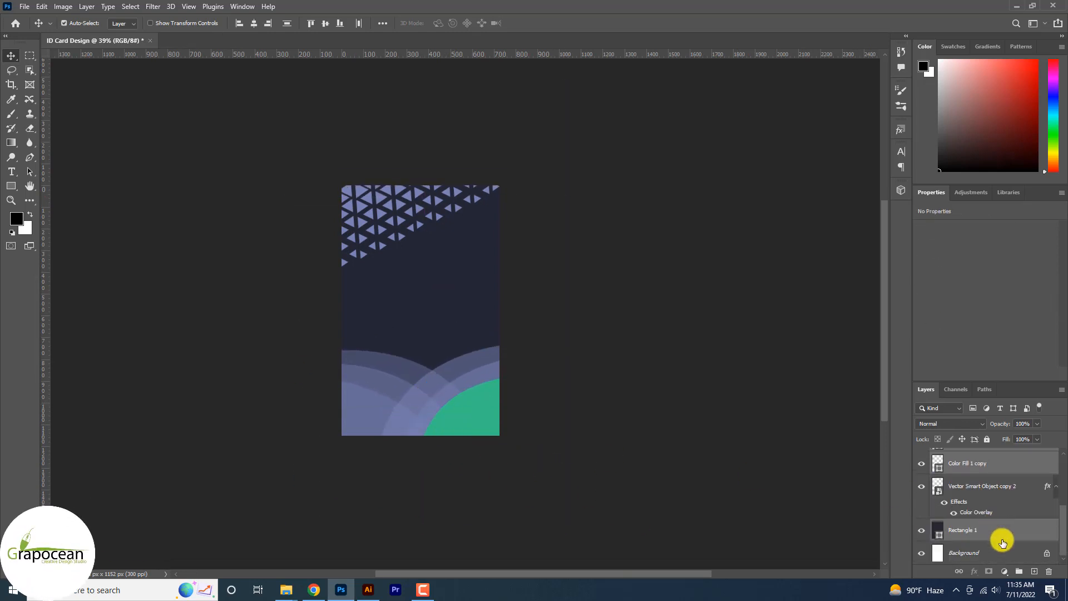
{"action": "scroll", "coordinate": [995, 537], "scroll_direction": "up", "scroll_amount": 1}
{"action": "key", "text": "ctrl+z"}
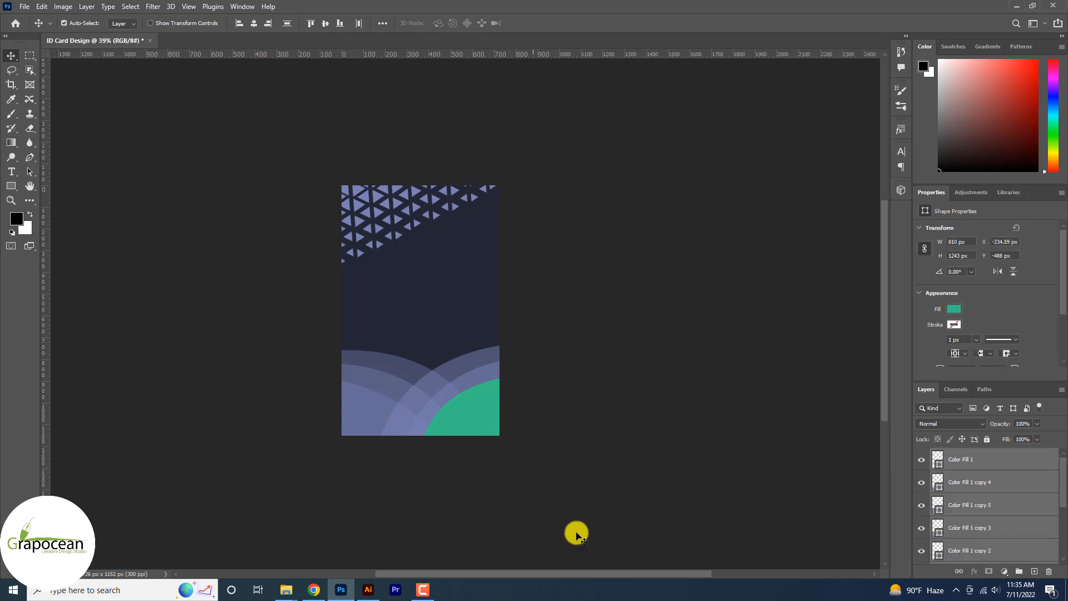
Step: Select all the curved shapes without the background rectangle and shift them down together along the card's lower edge
{"action": "left_click_drag", "start_coordinate": [601, 510], "coordinate": [307, 334]}
{"action": "scroll", "coordinate": [974, 517], "scroll_direction": "down", "scroll_amount": 5}
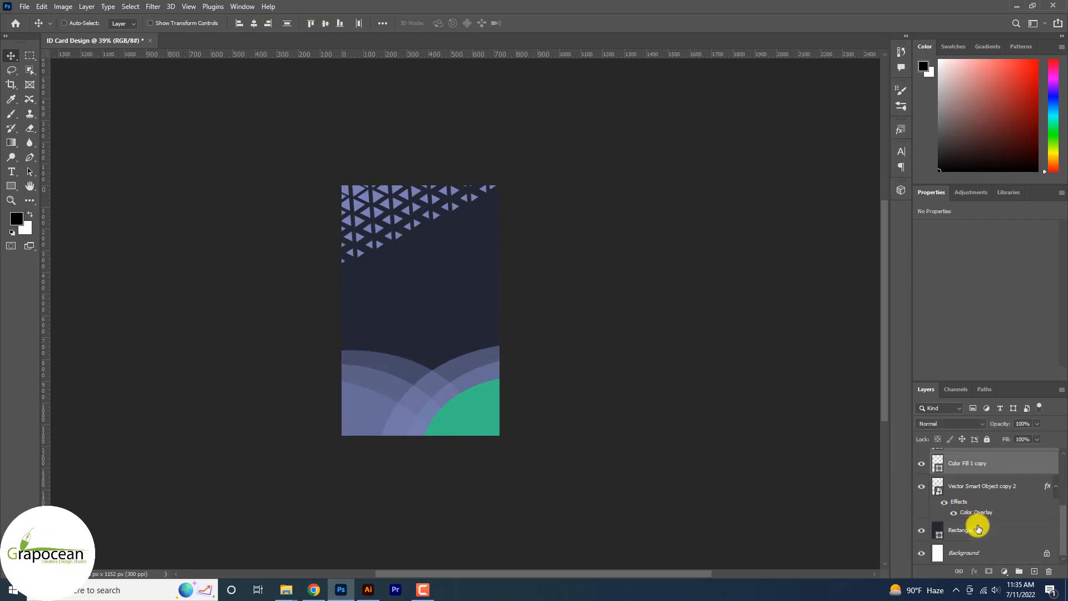
{"action": "key", "text": "Down"}
{"action": "key", "text": "Down"}
{"action": "key", "text": "Down"}
{"action": "key", "text": "Down"}
{"action": "key", "text": "Down"}
{"action": "key", "text": "Down"}
{"action": "key", "text": "Down"}
{"action": "key", "text": "Down"}
{"action": "key", "text": "Down"}
{"action": "key", "text": "Down"}
{"action": "key", "text": "Down"}
{"action": "key", "text": "Down"}
{"action": "key", "text": "Down"}
{"action": "key", "text": "Down"}
{"action": "key", "text": "Down"}
{"action": "key", "text": "Down"}
{"action": "key", "text": "Down"}
{"action": "key", "text": "Down"}
{"action": "key", "text": "Down"}
{"action": "key", "text": "Down"}
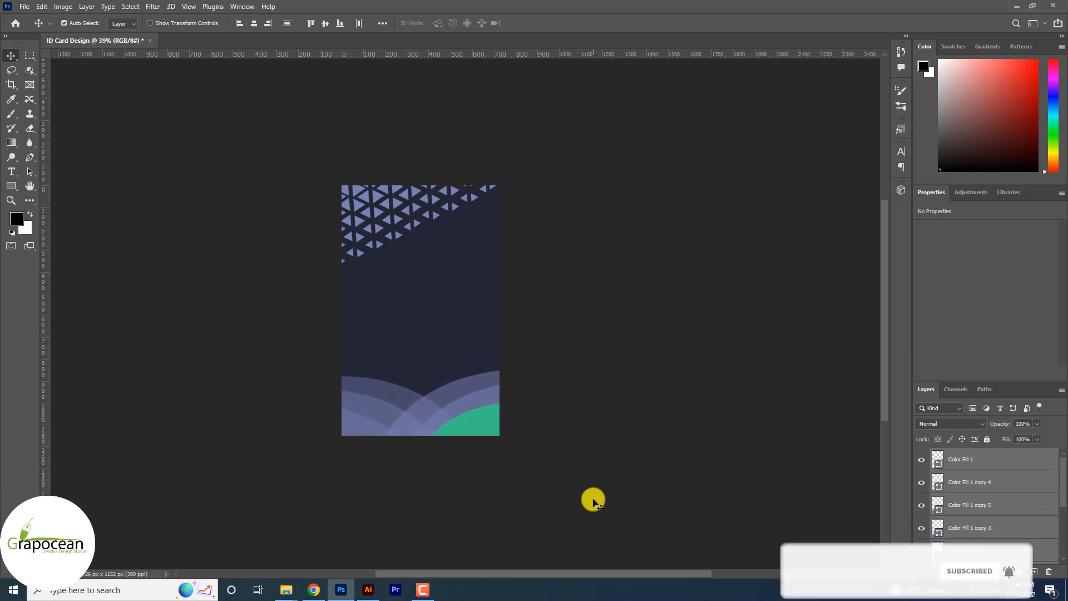
Step: Apply an Arc warp to the triangle pattern and move it down over the card's upper left corner
{"action": "left_click", "coordinate": [406, 210]}
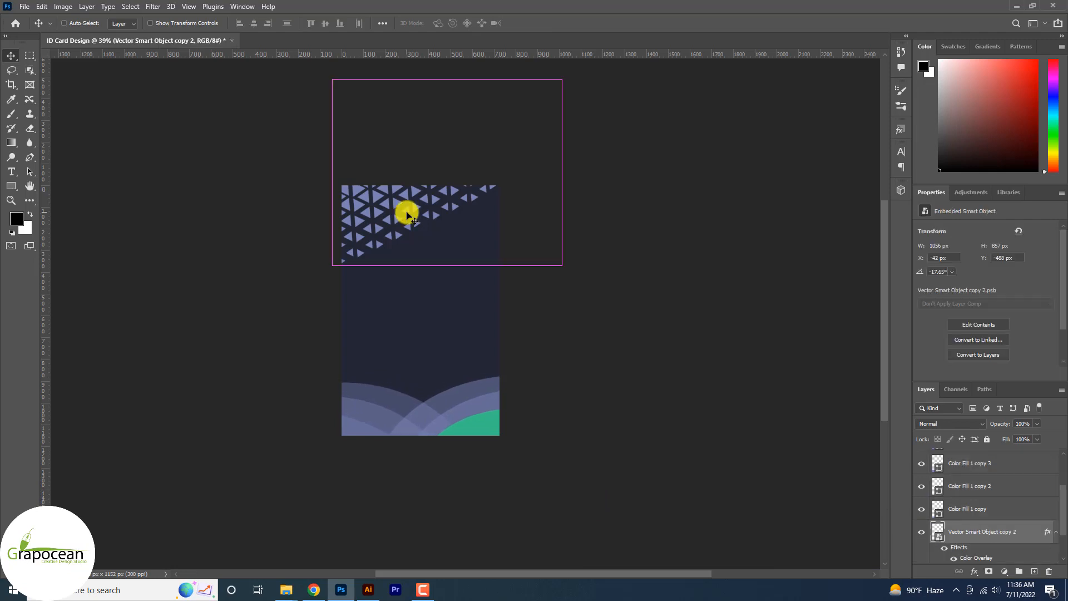
{"action": "key", "text": "ctrl+t"}
{"action": "left_click", "coordinate": [500, 25]}
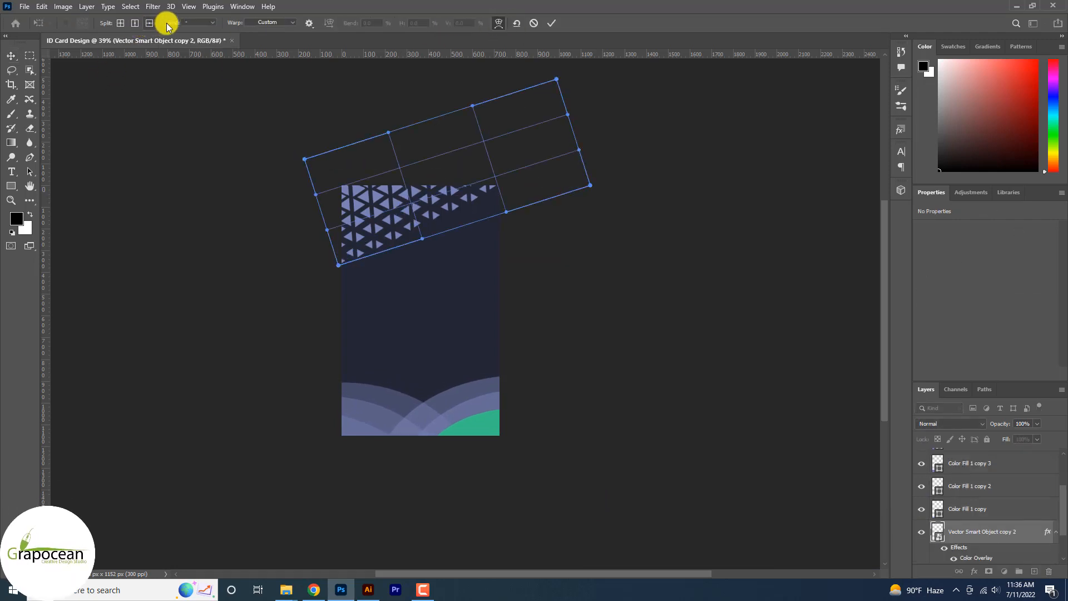
{"action": "left_click", "coordinate": [211, 23]}
{"action": "left_click", "coordinate": [272, 21]}
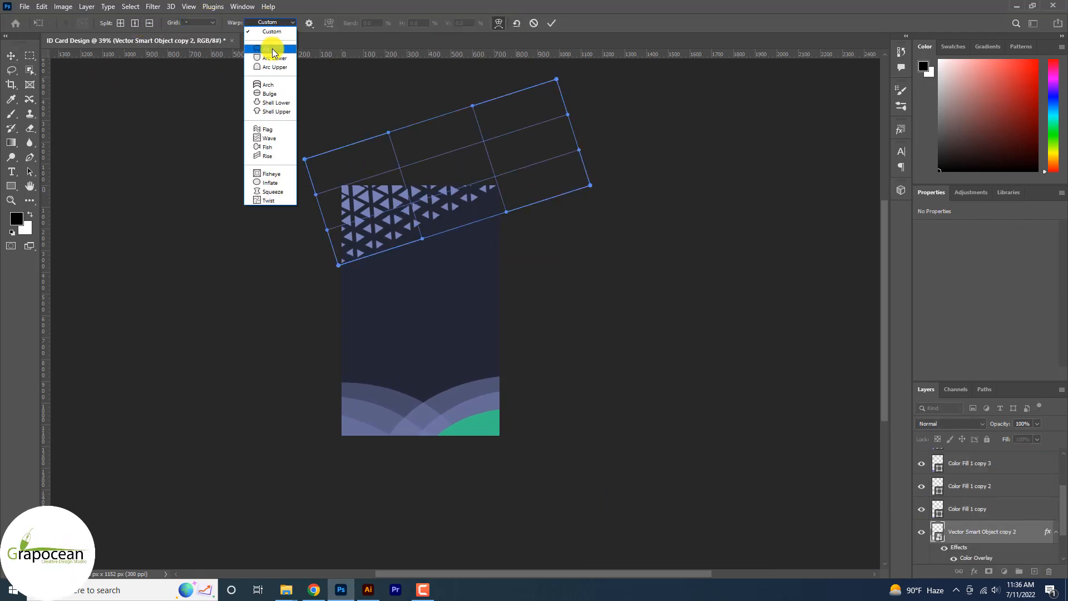
{"action": "left_click", "coordinate": [272, 47]}
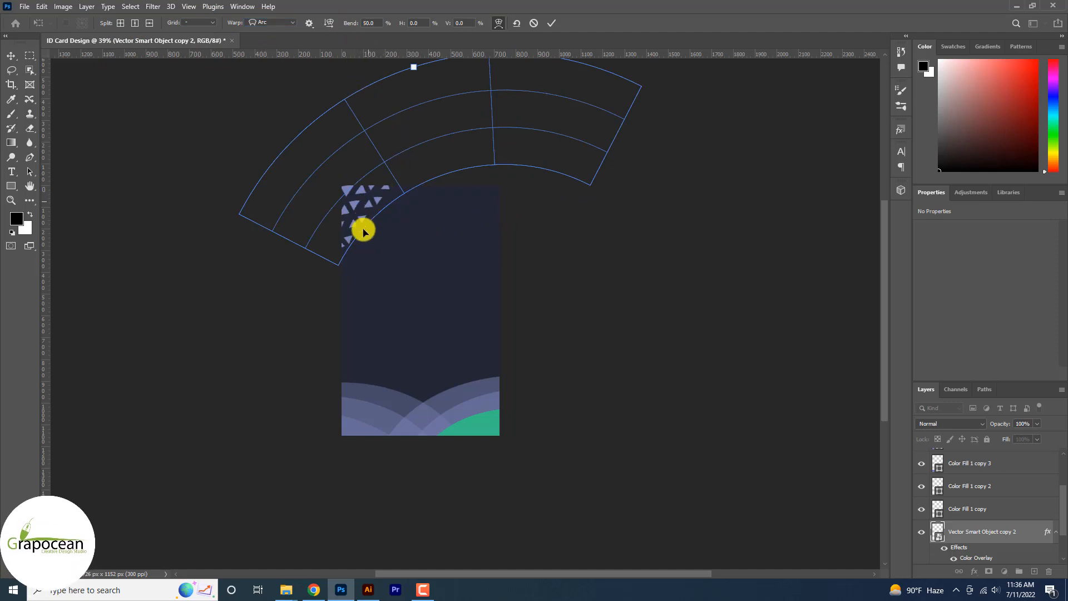
{"action": "left_click_drag", "start_coordinate": [362, 228], "coordinate": [362, 262]}
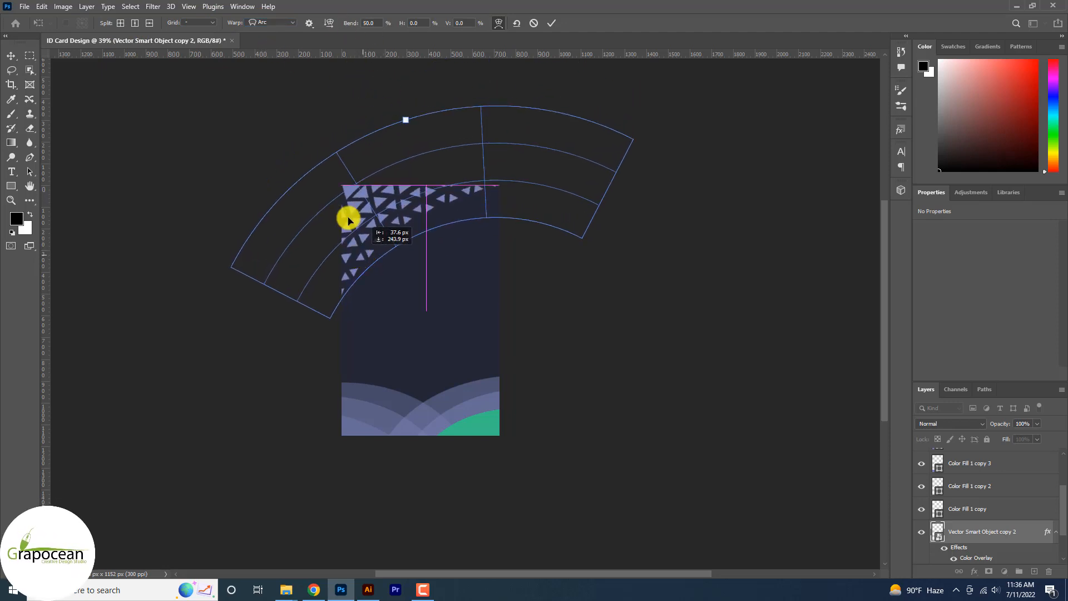
Step: Set the triangle pattern's Arc warp to a 33% bend with about -55.3% horizontal and -10.9% vertical distortion and apply it
{"action": "left_click_drag", "start_coordinate": [353, 24], "coordinate": [257, 54]}
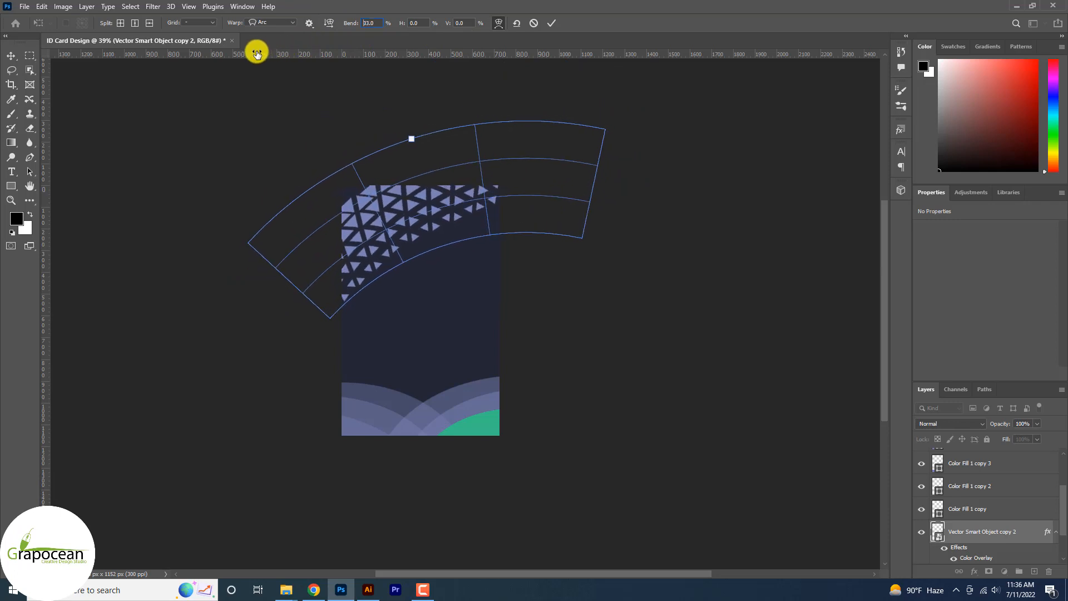
{"action": "left_click_drag", "start_coordinate": [413, 28], "coordinate": [102, 69]}
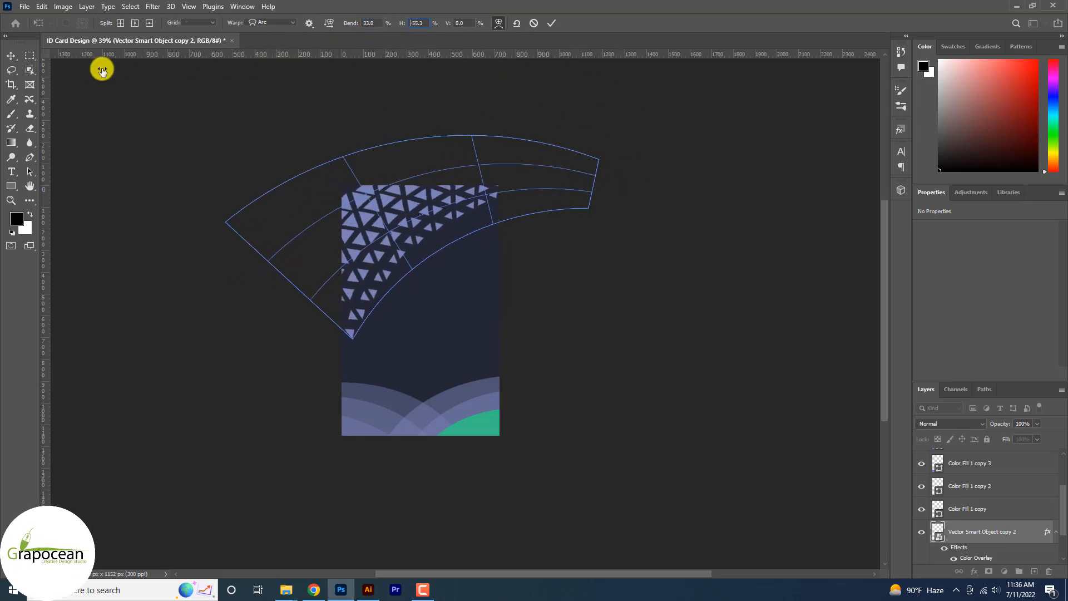
{"action": "left_click_drag", "start_coordinate": [455, 34], "coordinate": [411, 32]}
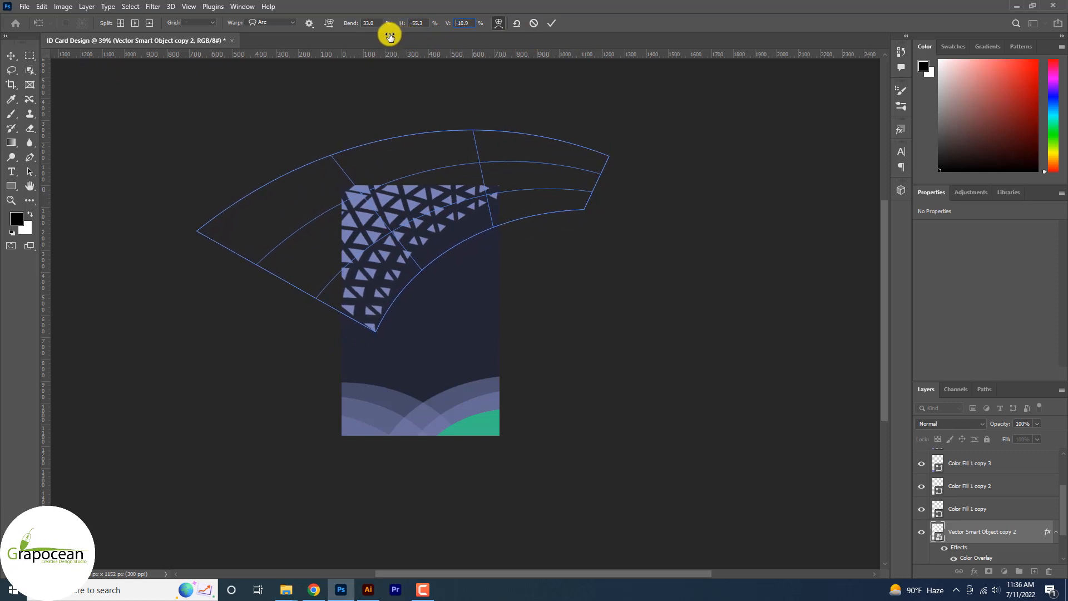
{"action": "left_click", "coordinate": [551, 22]}
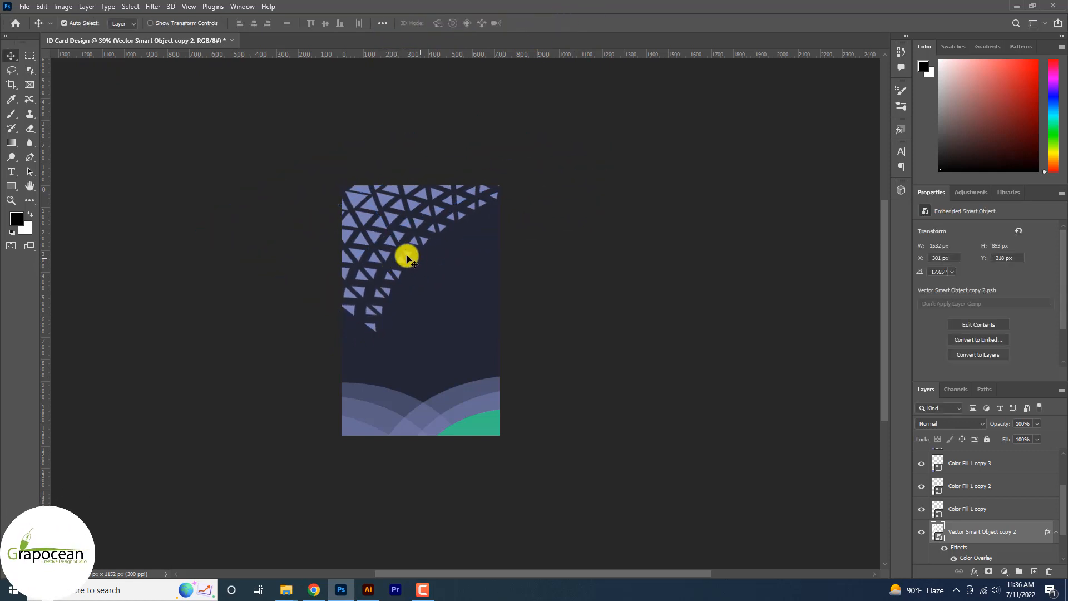
Step: Scale the warped triangle pattern to about 66.9% and move it over the card's upper left area
{"action": "mouse_move", "coordinate": [399, 240]}
{"action": "left_mouse_down"}
{"action": "mouse_move", "coordinate": [365, 232]}
{"action": "mouse_move", "coordinate": [399, 229]}
{"action": "mouse_move", "coordinate": [395, 241]}
{"action": "left_mouse_up"}
{"action": "scroll", "coordinate": [504, 303], "scroll_direction": "down", "scroll_amount": 1}
{"action": "key", "text": "ctrl+t"}
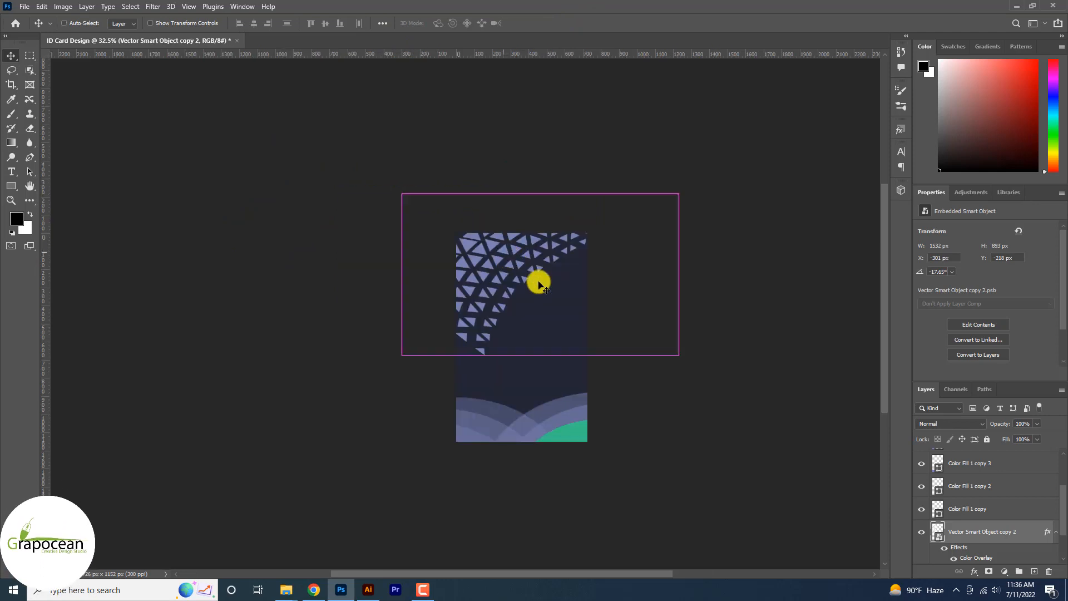
{"action": "left_click_drag", "start_coordinate": [703, 298], "coordinate": [629, 292]}
{"action": "left_click_drag", "start_coordinate": [555, 274], "coordinate": [501, 288]}
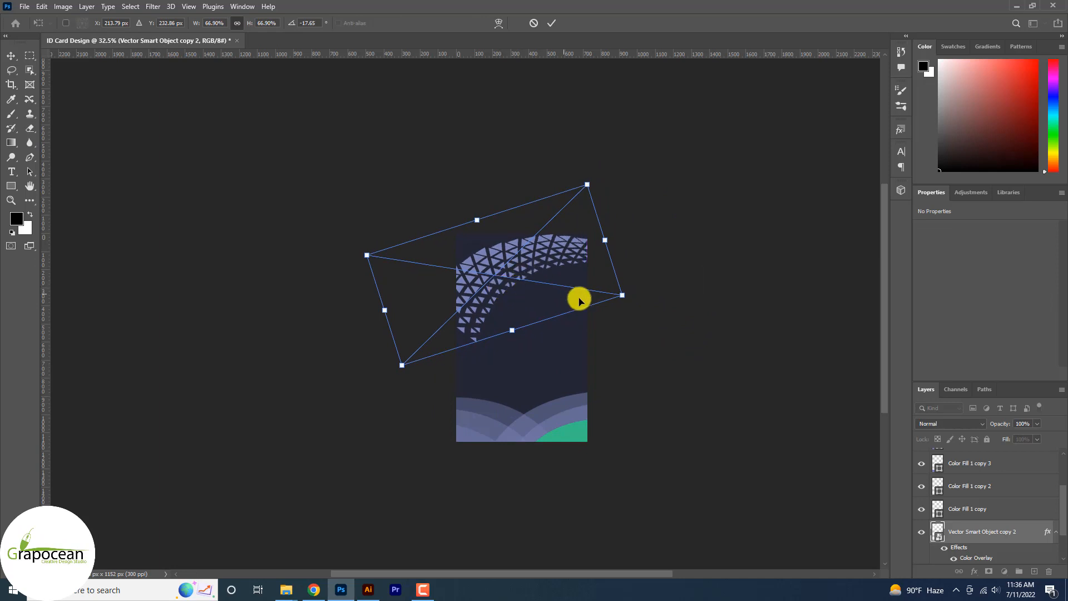
Step: Rotate the triangle pattern to about -29.7° and reposition it so it arcs across the card's upper left corner
{"action": "scroll", "coordinate": [492, 276], "scroll_direction": "up", "scroll_amount": 2}
{"action": "left_click_drag", "start_coordinate": [690, 323], "coordinate": [693, 279]}
{"action": "left_click_drag", "start_coordinate": [503, 328], "coordinate": [484, 348]}
{"action": "left_click_drag", "start_coordinate": [473, 294], "coordinate": [450, 301]}
{"action": "left_click_drag", "start_coordinate": [637, 299], "coordinate": [663, 272]}
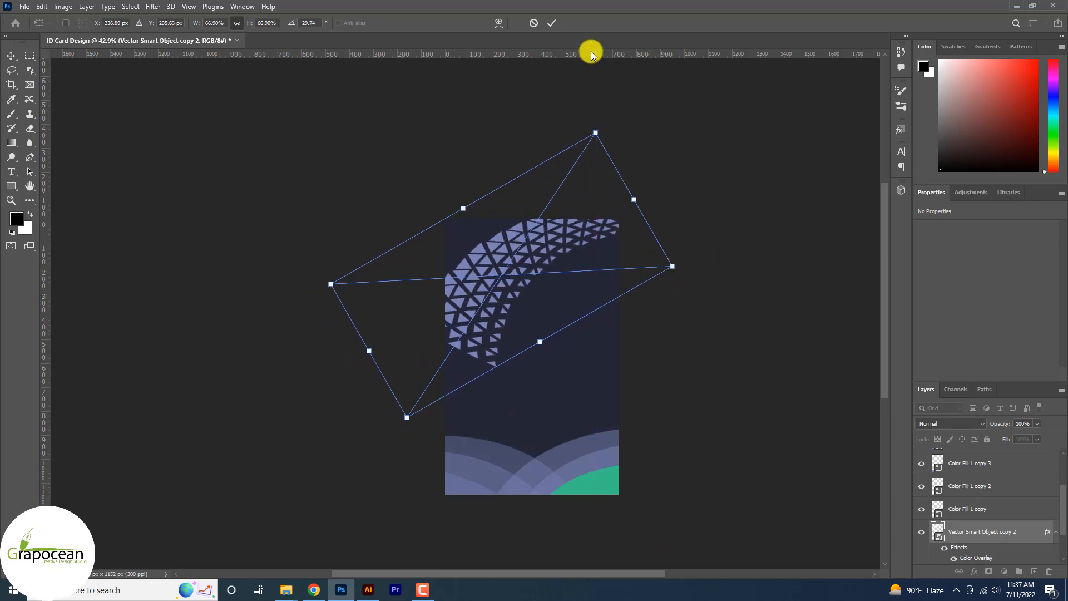
{"action": "key", "text": "Return"}
Step: Add a layer mask to the triangle pattern and fade its lower left part with a black-to-transparent gradient running up to the upper right
{"action": "left_click", "coordinate": [988, 571]}
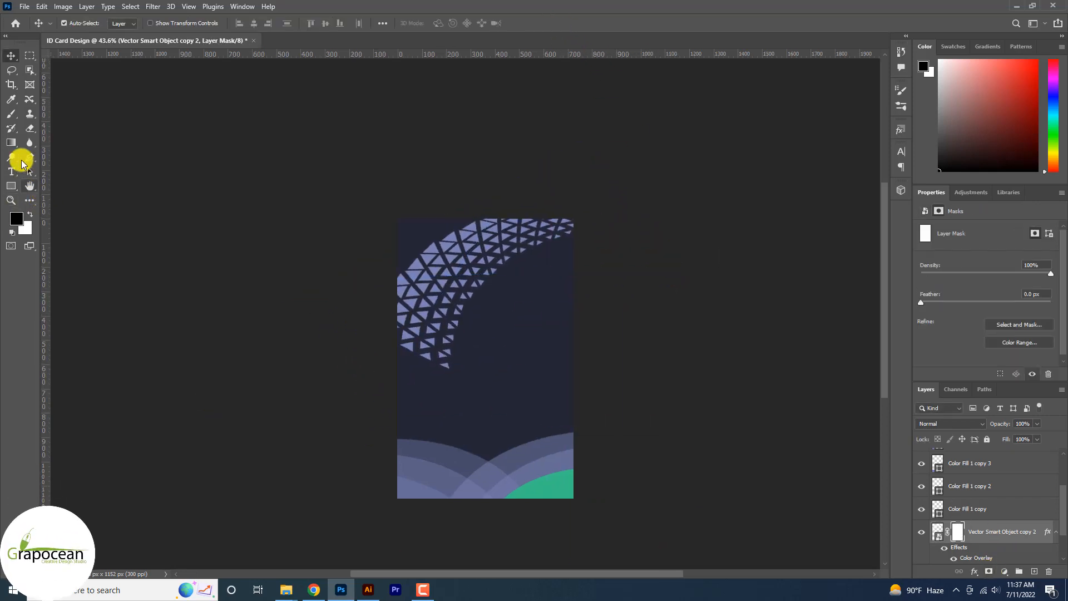
{"action": "left_click", "coordinate": [11, 143]}
{"action": "left_click_drag", "start_coordinate": [412, 392], "coordinate": [558, 84]}
{"action": "scroll", "coordinate": [529, 333], "scroll_direction": "down", "scroll_amount": 3}
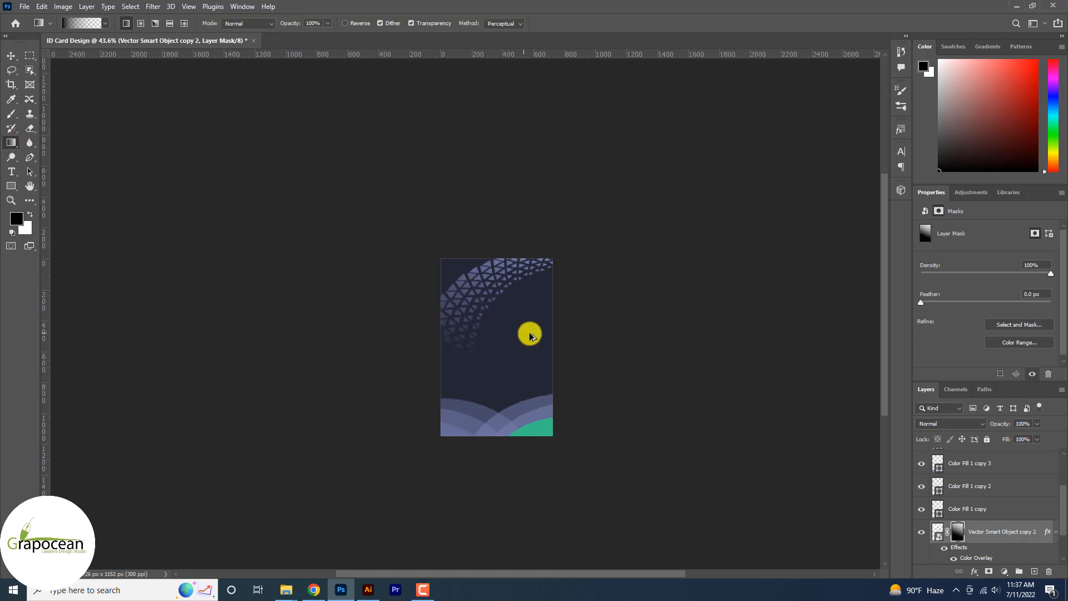
{"action": "left_click_drag", "start_coordinate": [491, 253], "coordinate": [491, 254]}
{"action": "scroll", "coordinate": [491, 254], "scroll_direction": "up", "scroll_amount": 3}
Step: Draw a black circle about 402 px in diameter in the card's upper half with the Ellipse tool
{"action": "left_click", "coordinate": [11, 186]}
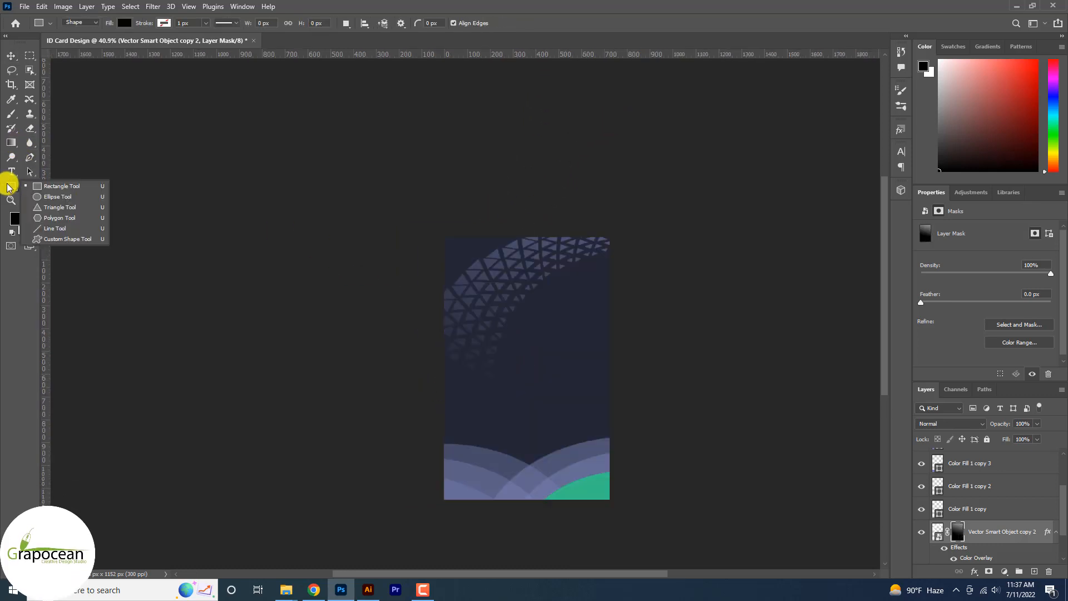
{"action": "left_click", "coordinate": [58, 198]}
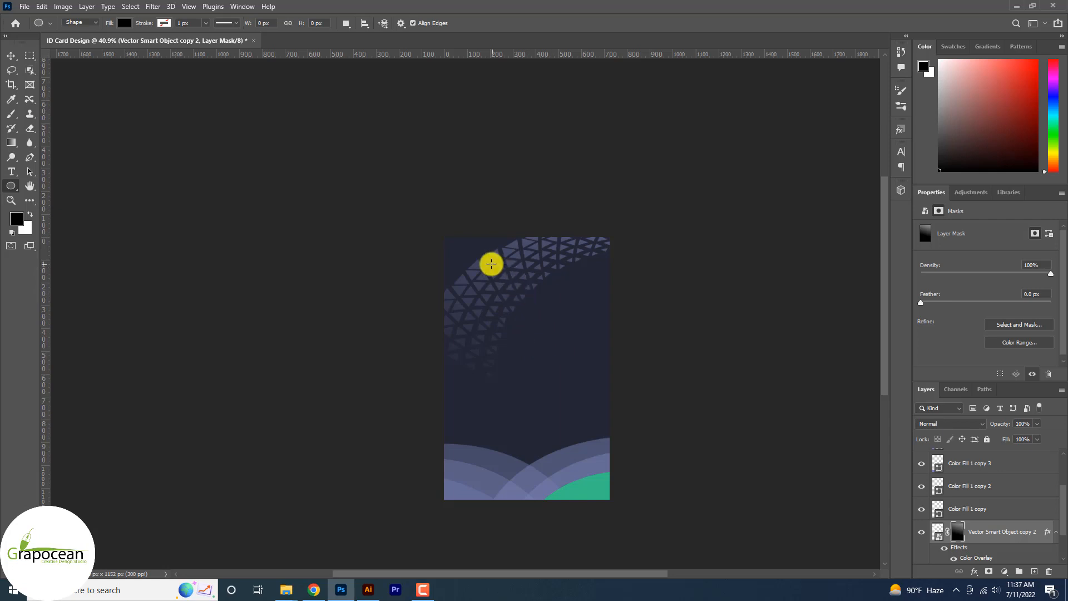
{"action": "left_click_drag", "start_coordinate": [575, 353], "coordinate": [581, 362]}
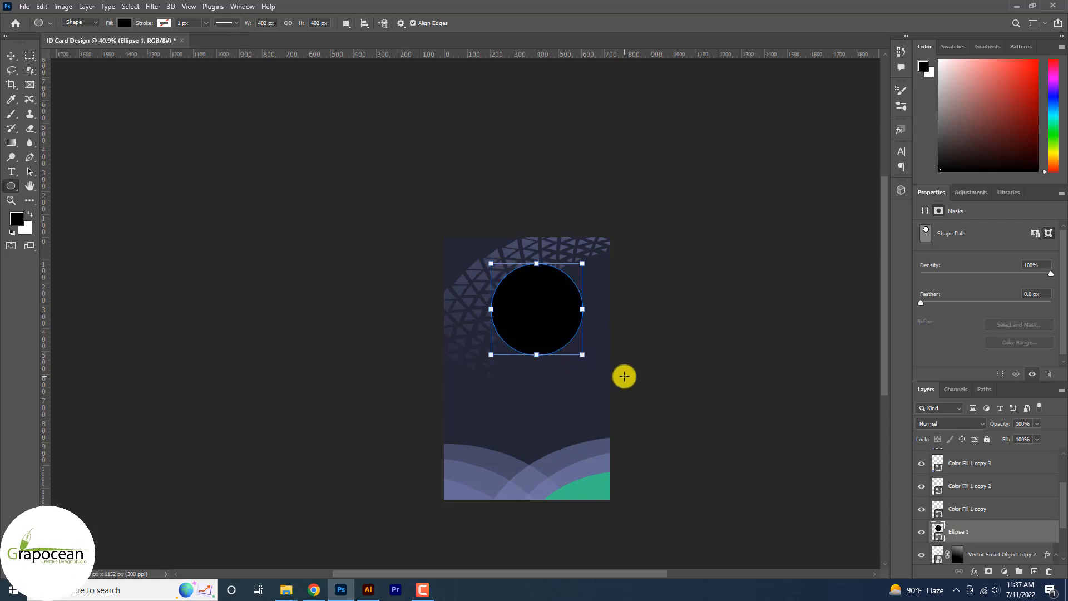
Step: Shift the black circle slightly left and scale it to about 81.8%
{"action": "left_click", "coordinate": [11, 55]}
{"action": "left_click_drag", "start_coordinate": [537, 312], "coordinate": [522, 313]}
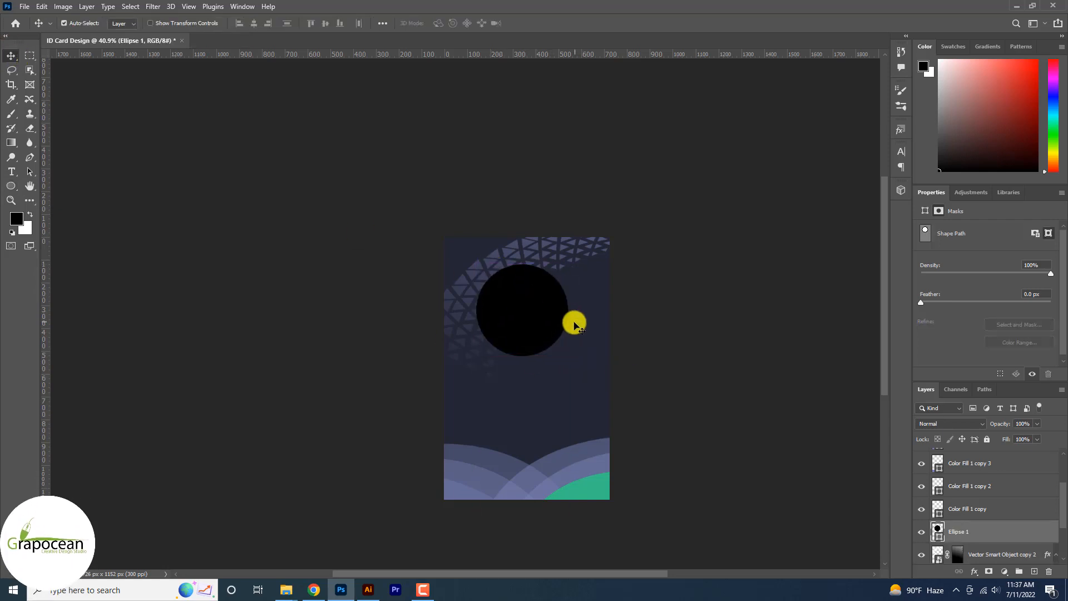
{"action": "key", "text": "ctrl+t"}
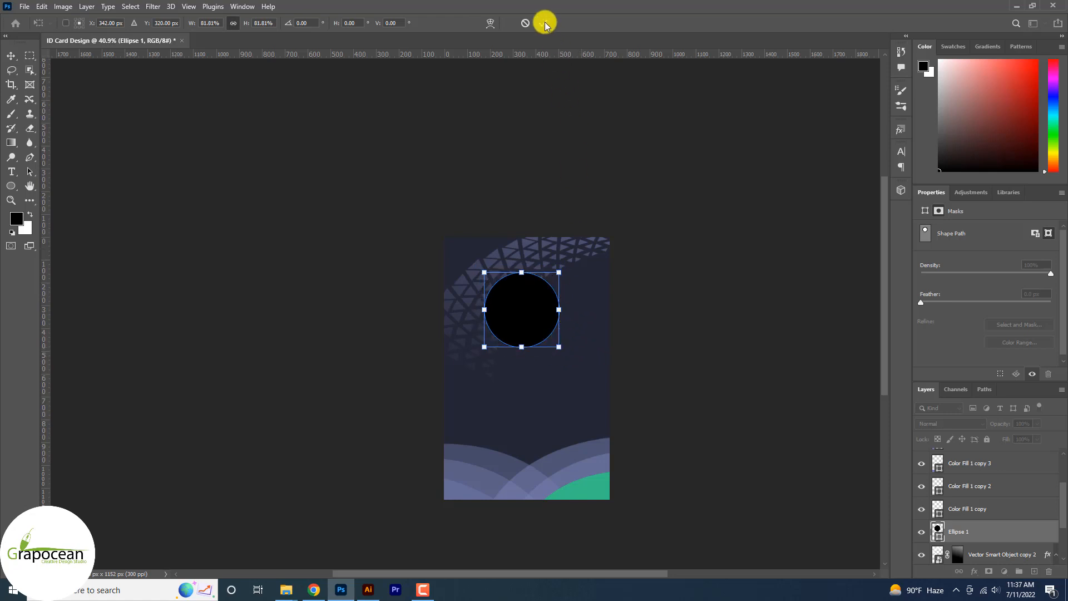
{"action": "left_click", "coordinate": [545, 24]}
Step: Open the portrait photo and the barcode image from the Id cards folder
{"action": "left_click", "coordinate": [25, 6]}
{"action": "left_click", "coordinate": [131, 66]}
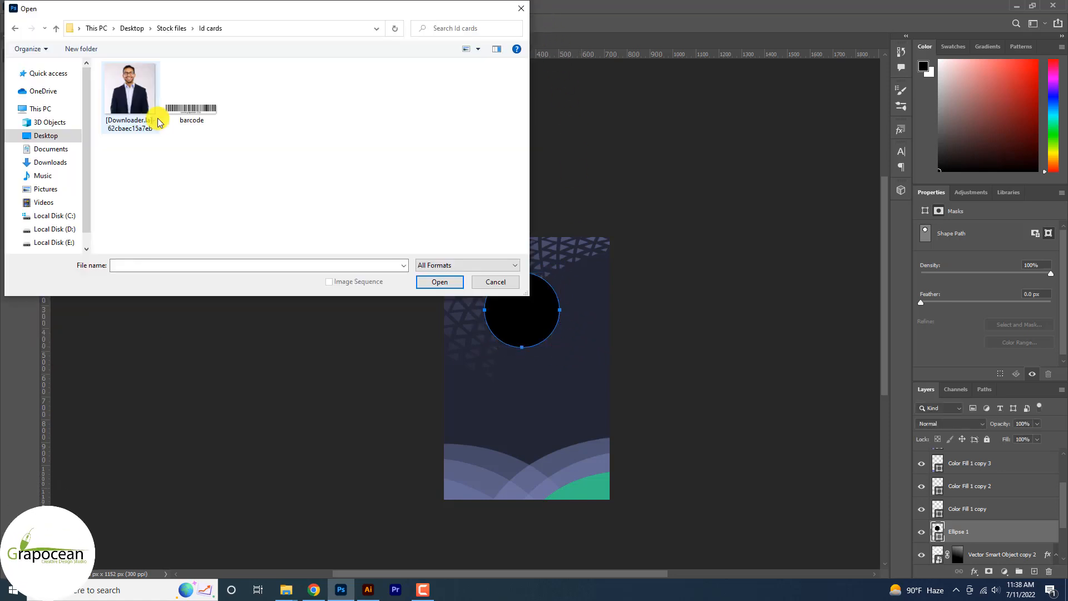
{"action": "left_click", "coordinate": [191, 108], "text": "ctrl"}
{"action": "left_click", "coordinate": [445, 282]}
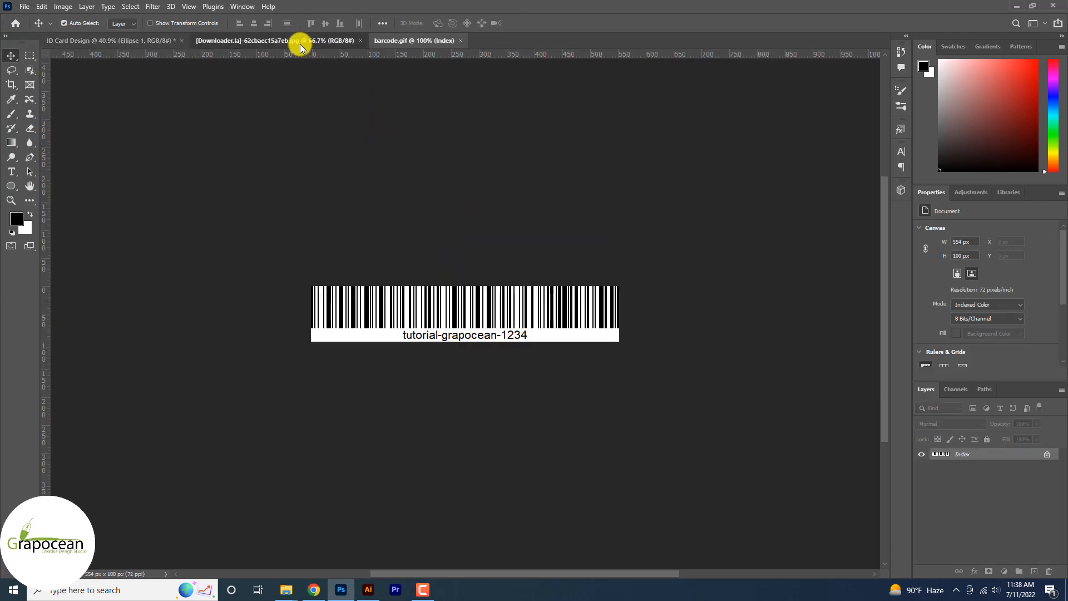
Step: Unlock the portrait photo's background layer and copy the photo into the ID card document
{"action": "left_click", "coordinate": [299, 42]}
{"action": "left_click", "coordinate": [1050, 463]}
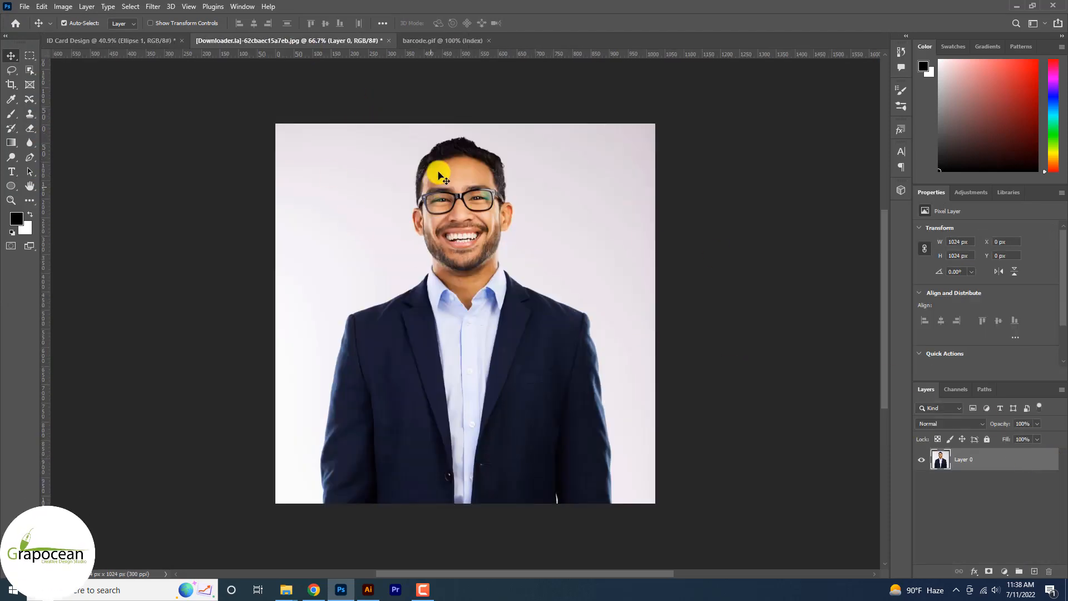
{"action": "left_click_drag", "start_coordinate": [436, 171], "coordinate": [519, 374]}
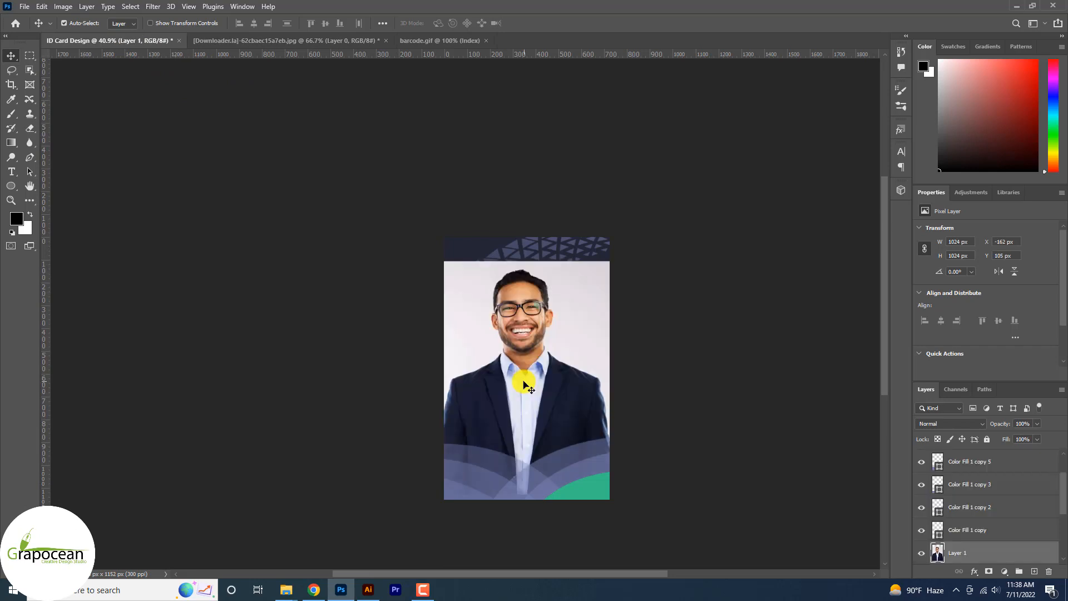
Step: Scale the portrait to about 533 px square over the black circle and clip it to the circle with a clipping mask
{"action": "scroll", "coordinate": [523, 345], "scroll_direction": "up", "scroll_amount": 2}
{"action": "key", "text": "ctrl+t"}
{"action": "left_click_drag", "start_coordinate": [699, 265], "coordinate": [615, 303]}
{"action": "left_click_drag", "start_coordinate": [515, 369], "coordinate": [515, 319]}
{"action": "left_click", "coordinate": [551, 25]}
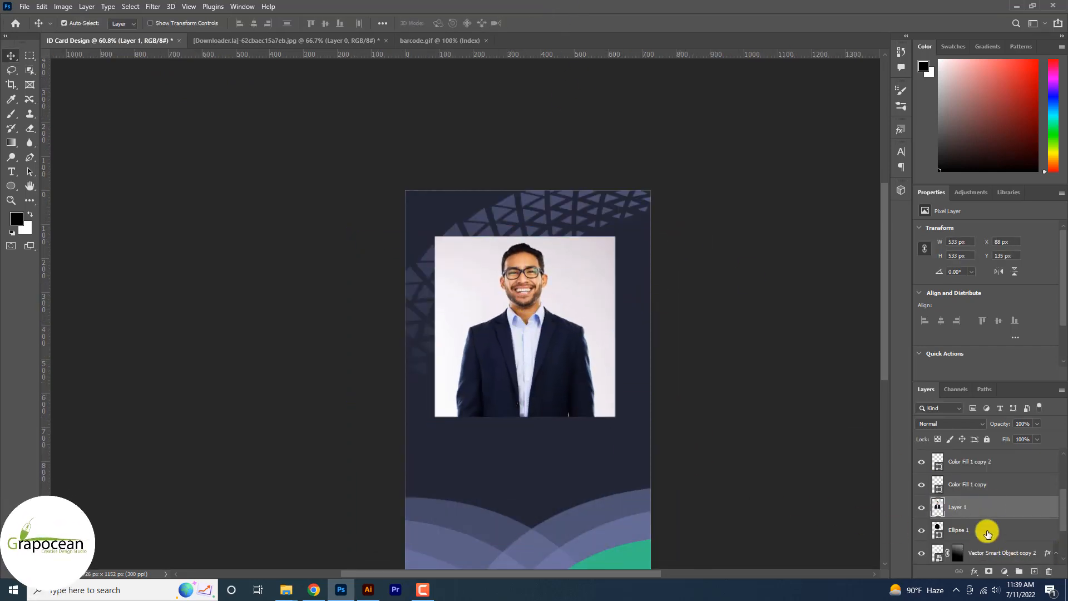
{"action": "right_click", "coordinate": [991, 508]}
{"action": "left_click", "coordinate": [973, 243]}
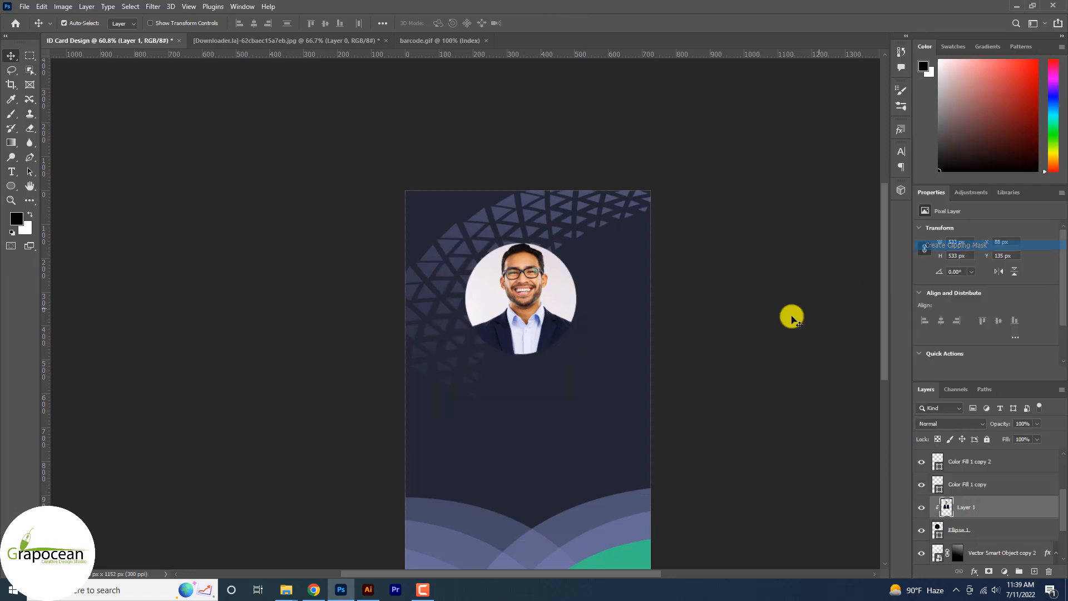
Step: Duplicate the circle and enlarge the lower one to about 353 px around its centre to form a ring around the portrait
{"action": "scroll", "coordinate": [531, 281], "scroll_direction": "up", "scroll_amount": 3}
{"action": "scroll", "coordinate": [596, 356], "scroll_direction": "down", "scroll_amount": 5}
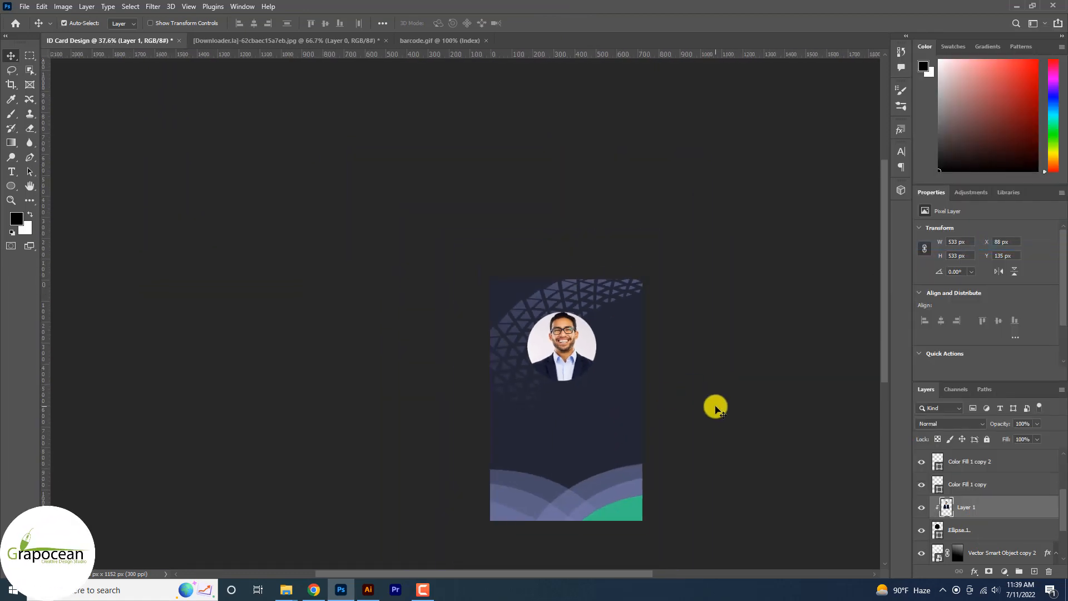
{"action": "scroll", "coordinate": [665, 415], "scroll_direction": "up", "scroll_amount": 3}
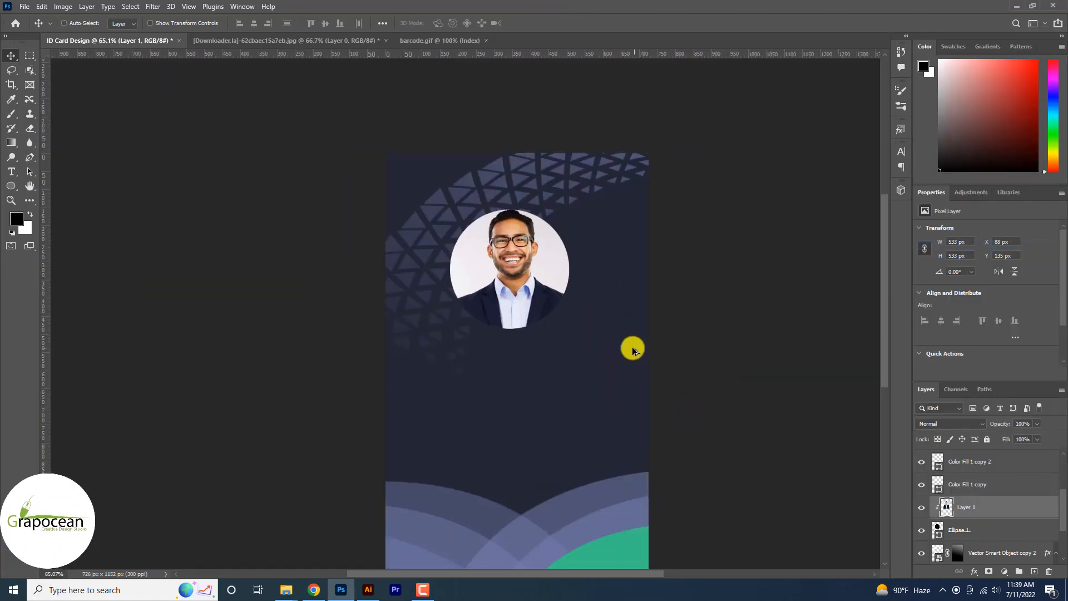
{"action": "left_click", "coordinate": [984, 534]}
{"action": "key", "text": "ctrl+j"}
{"action": "key", "text": "ctrl+t"}
{"action": "scroll", "coordinate": [575, 274], "scroll_direction": "down", "scroll_amount": 2}
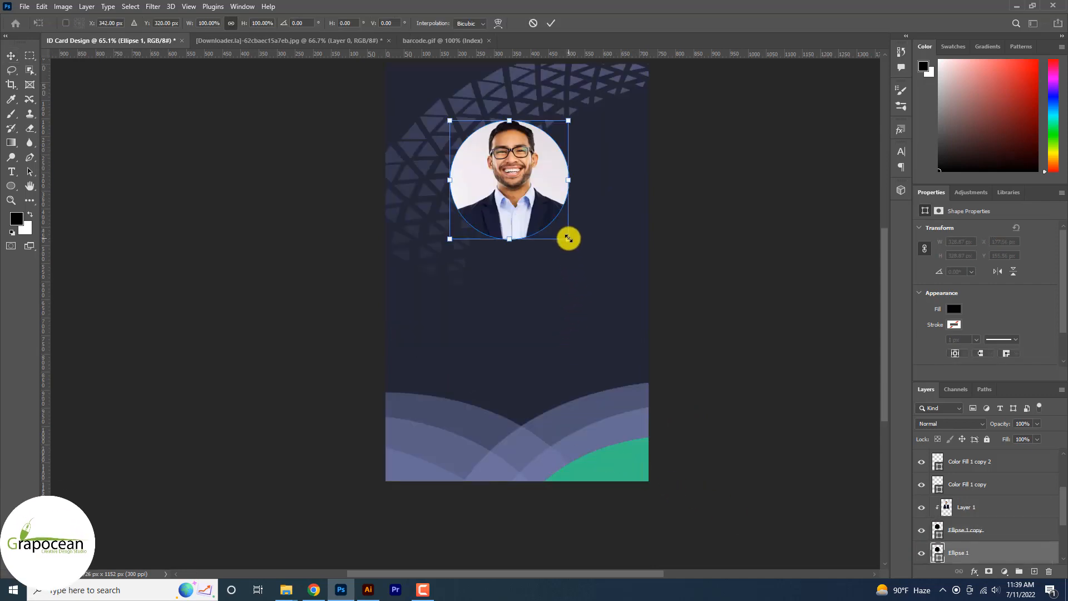
{"action": "left_click_drag", "start_coordinate": [568, 237], "coordinate": [573, 243]}
{"action": "left_click", "coordinate": [549, 23]}
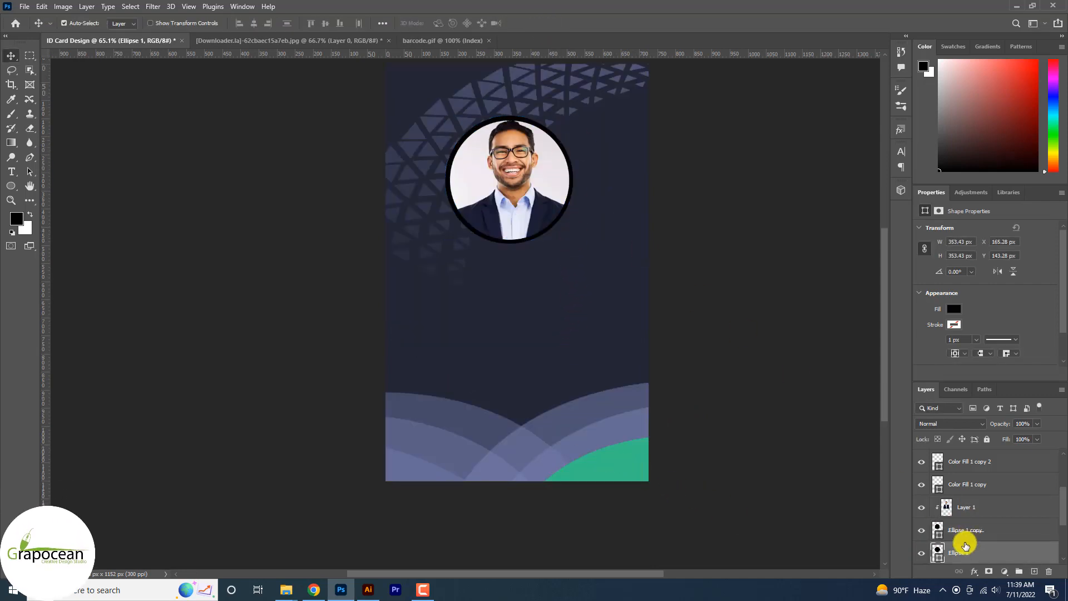
Step: Recolor the ring behind the portrait to #39bf88, sampled from the green corner shape
{"action": "double_click", "coordinate": [938, 551]}
{"action": "left_click", "coordinate": [629, 464]}
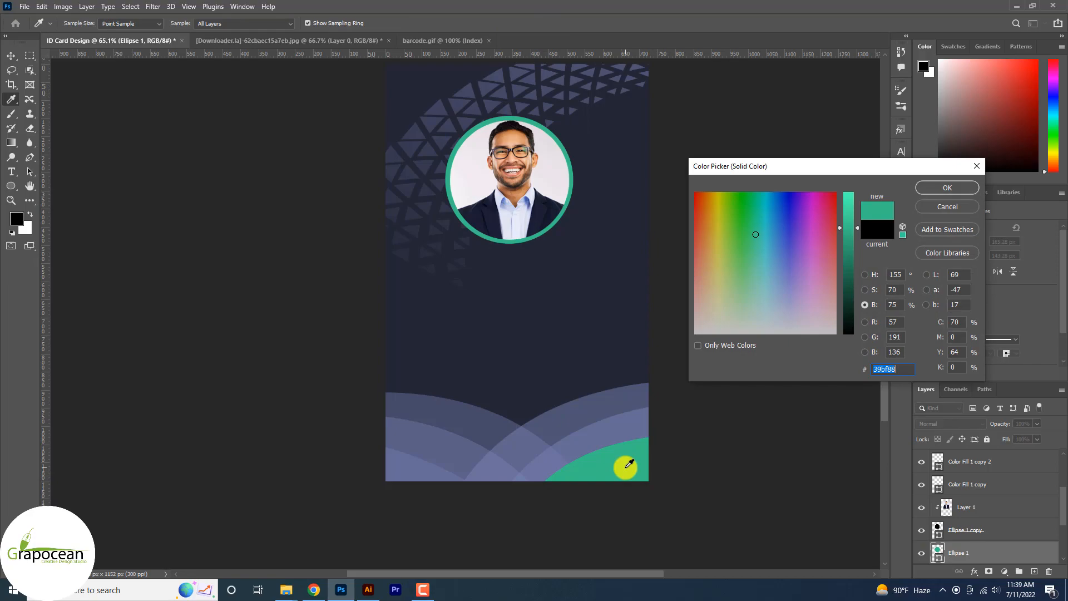
{"action": "left_click", "coordinate": [949, 187]}
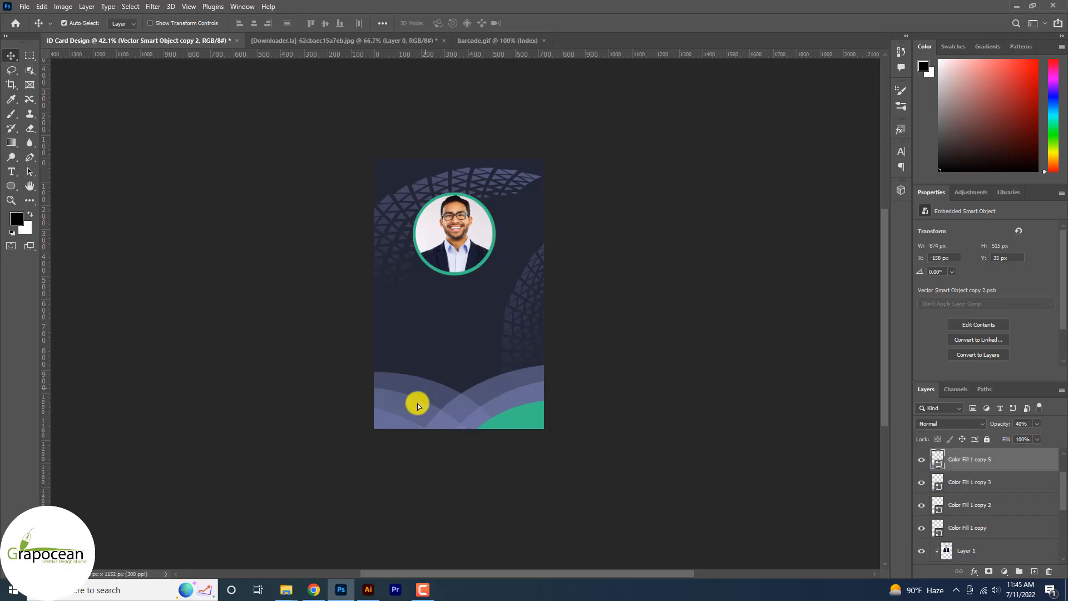
Step: Delete the curved shape Color Fill 1 copy 5 from the card's lower left corner and select the green corner shape
{"action": "key", "text": "Delete"}
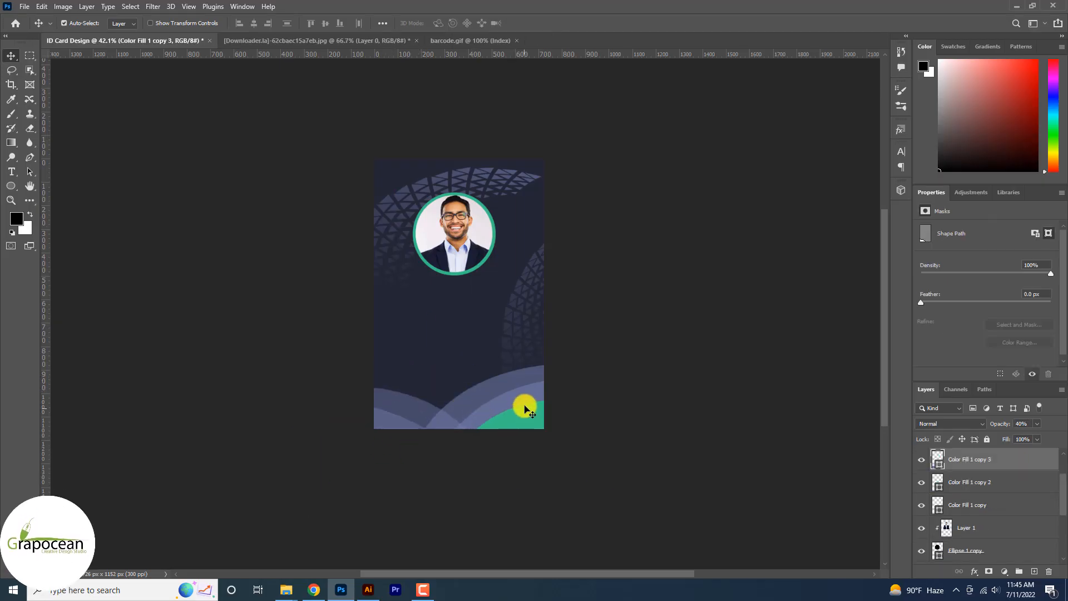
{"action": "left_click", "coordinate": [528, 419]}
{"action": "left_click", "coordinate": [470, 400]}
{"action": "left_click", "coordinate": [482, 416], "text": "shift"}
{"action": "left_click", "coordinate": [419, 410], "text": "shift"}
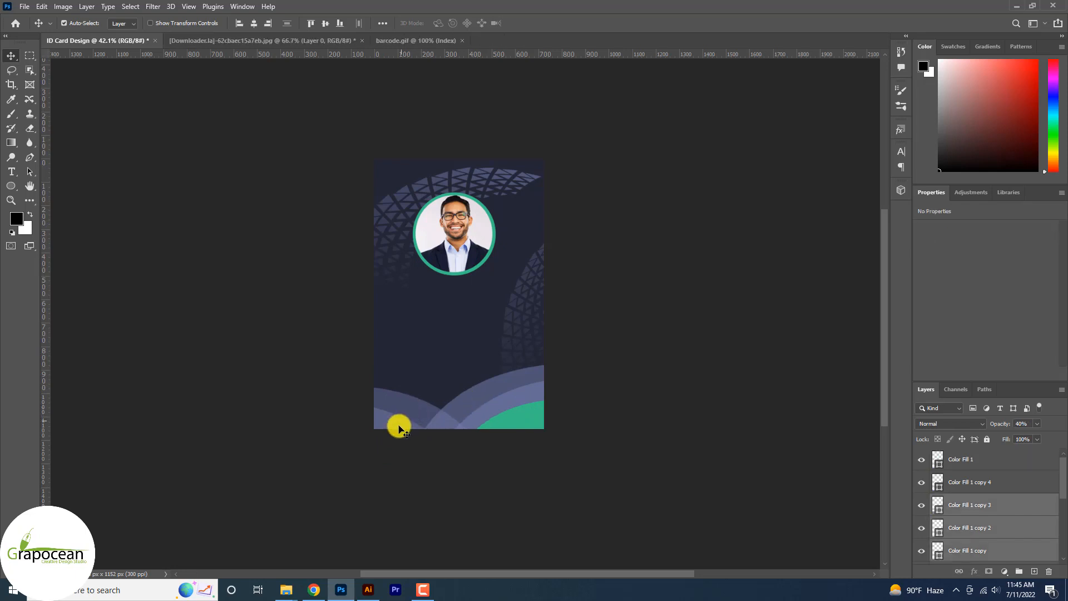
{"action": "left_click", "coordinate": [398, 426], "text": "shift"}
{"action": "mouse_move", "coordinate": [528, 418]}
{"action": "left_mouse_down"}
{"action": "mouse_move", "coordinate": [531, 433]}
{"action": "mouse_move", "coordinate": [532, 415]}
{"action": "left_mouse_up"}
Step: Draw a green rectangle about 874 × 376 px across the top of the card, overlapping its side edges
{"action": "scroll", "coordinate": [602, 389], "scroll_direction": "down", "scroll_amount": 3}
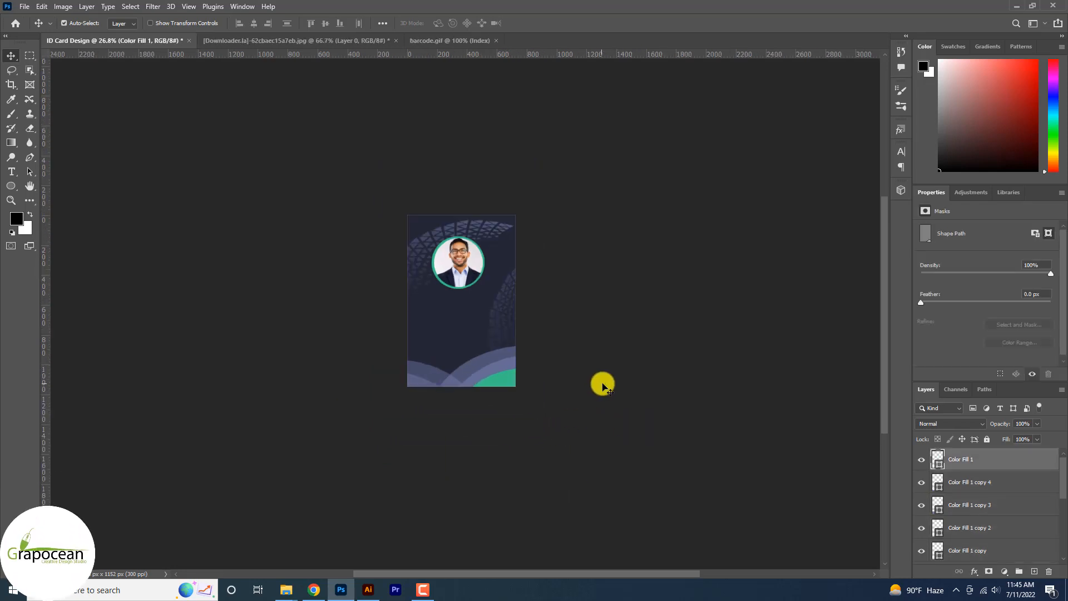
{"action": "scroll", "coordinate": [597, 328], "scroll_direction": "up", "scroll_amount": 4}
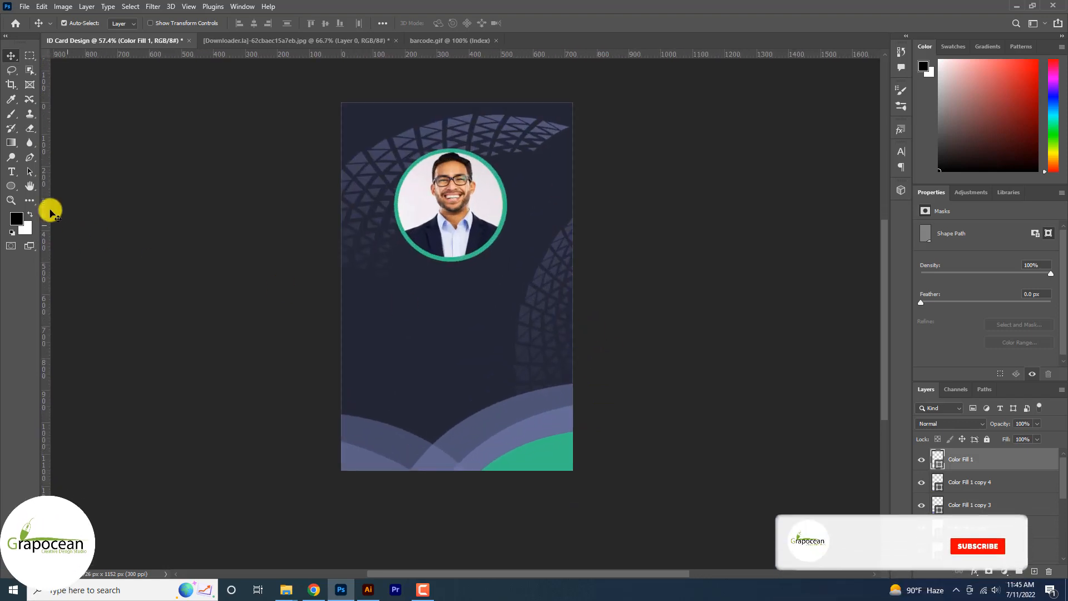
{"action": "left_click", "coordinate": [11, 186]}
{"action": "left_click", "coordinate": [51, 186]}
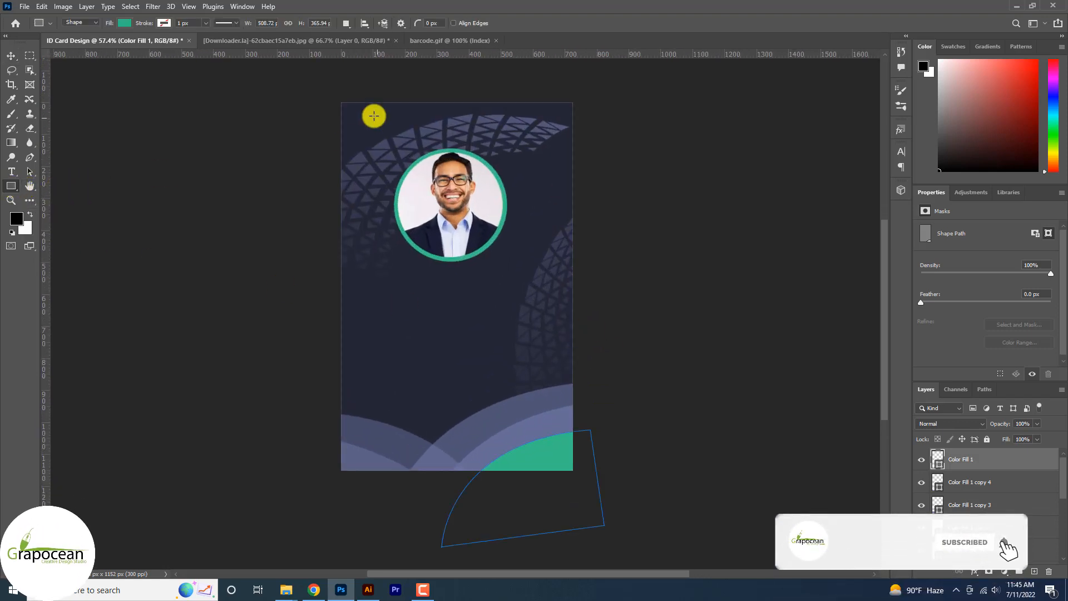
{"action": "left_click_drag", "start_coordinate": [314, 94], "coordinate": [593, 214]}
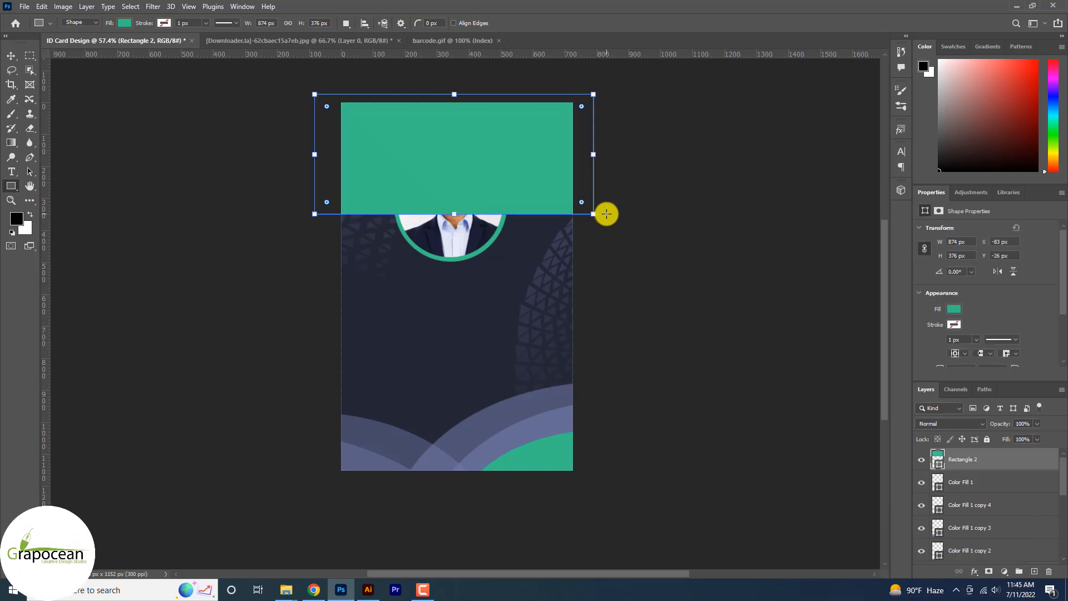
Step: Move the green rectangle down the layer order to just above the background rectangle, beneath the portrait, ring and triangle patterns
{"action": "left_click", "coordinate": [11, 56]}
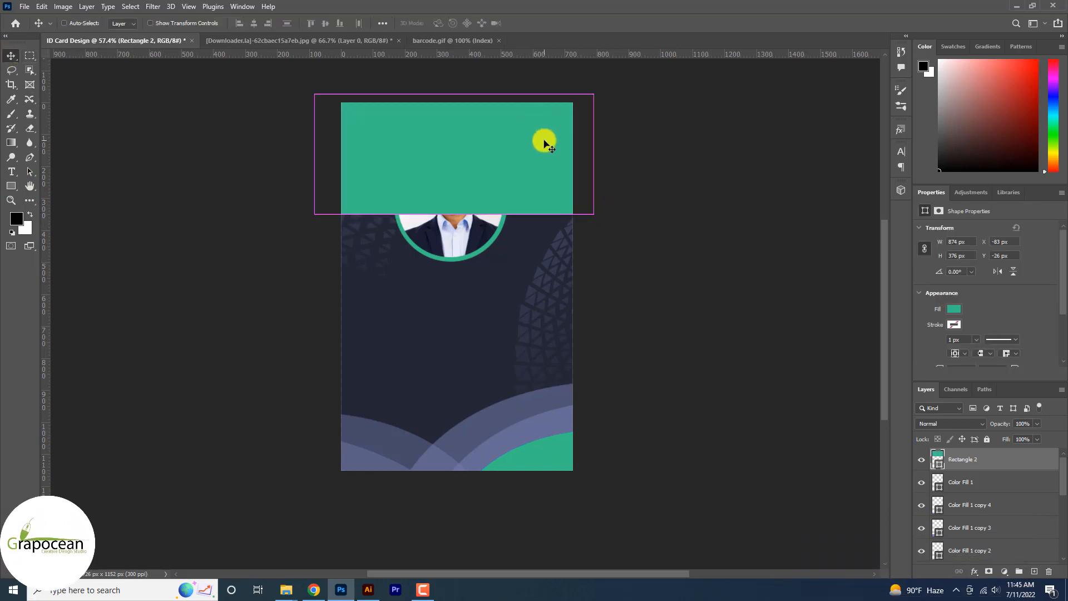
{"action": "key", "text": "ctrl+["}
{"action": "key", "text": "ctrl+["}
{"action": "key", "text": "ctrl+["}
{"action": "key", "text": "ctrl+["}
{"action": "key", "text": "ctrl+["}
{"action": "key", "text": "ctrl+["}
{"action": "key", "text": "ctrl+["}
{"action": "key", "text": "ctrl+]"}
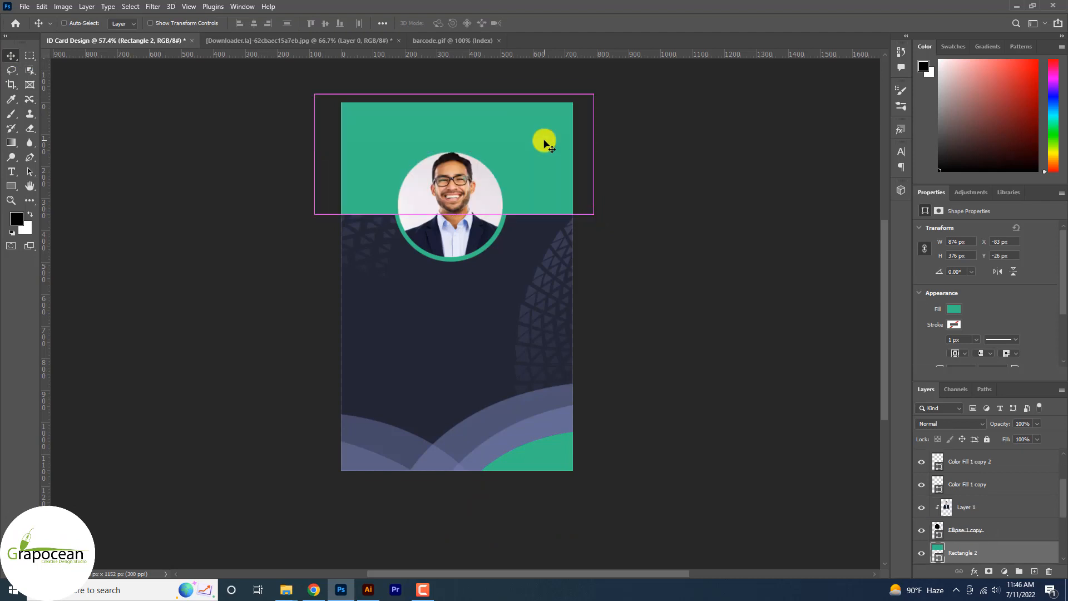
{"action": "key", "text": "ctrl+]"}
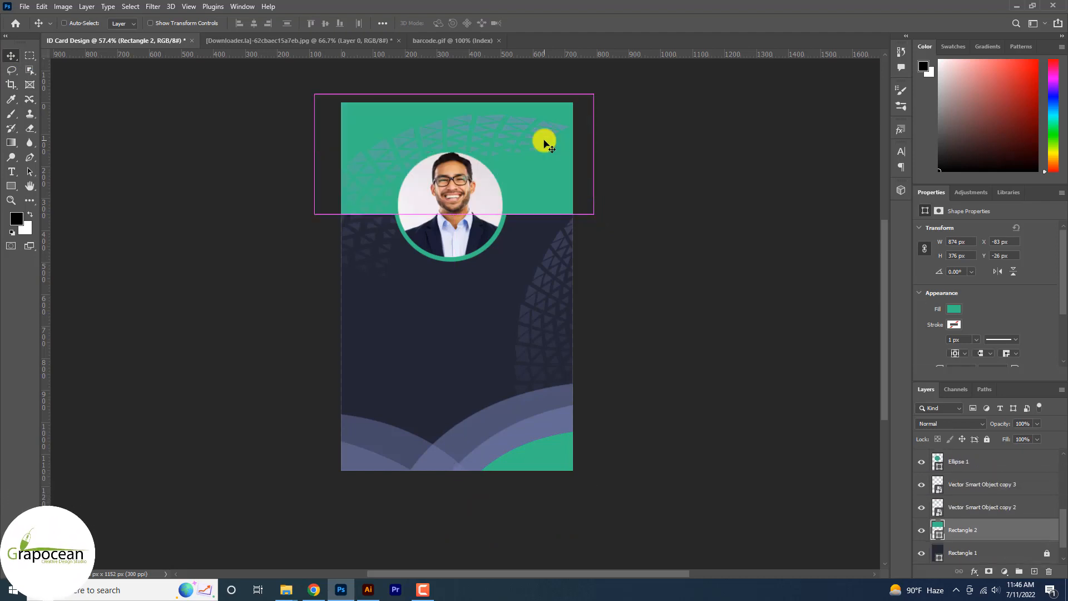
Step: Recolor the header rectangle to #e9e4e8, sampled from the light background of the portrait
{"action": "key", "text": "ctrl+minus"}
{"action": "double_click", "coordinate": [937, 529]}
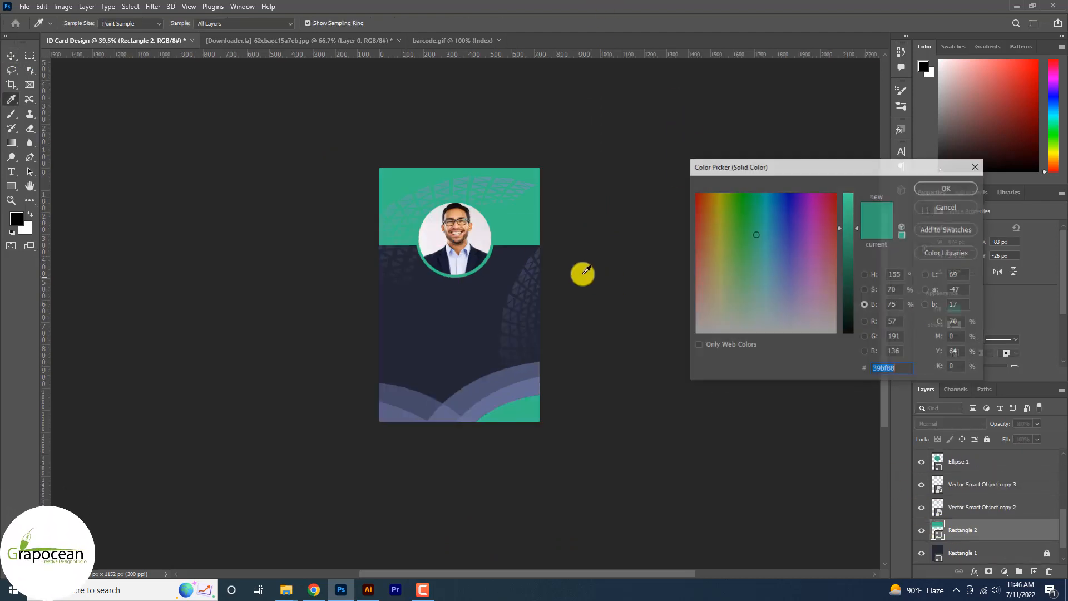
{"action": "left_click", "coordinate": [482, 224]}
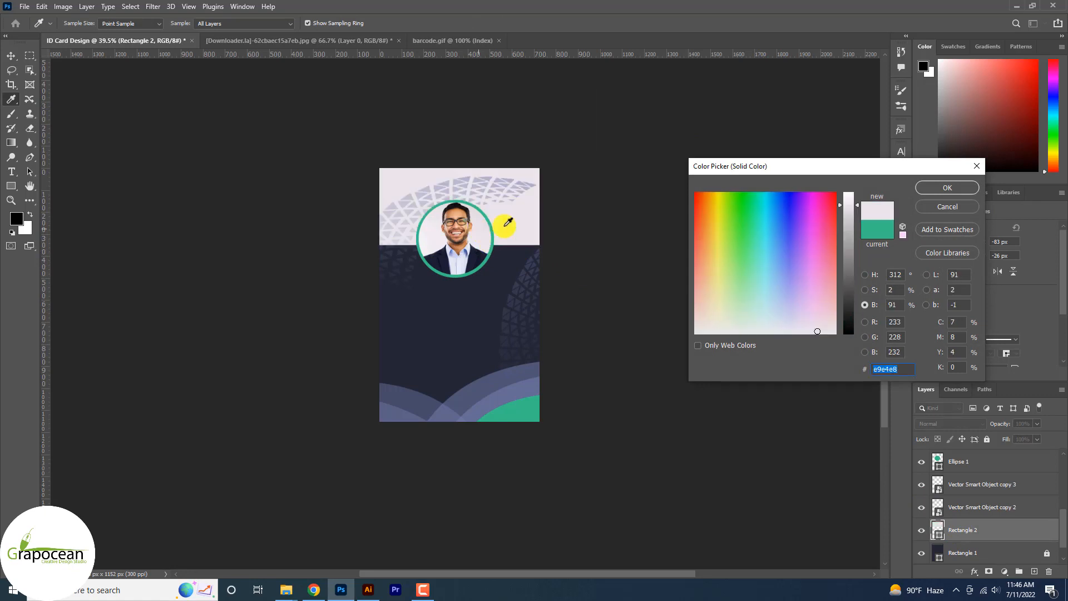
{"action": "left_click", "coordinate": [946, 187]}
Step: Move the header's triangle pattern to X -209, Y -45 px and bring the right-edge pattern up into the header
{"action": "key", "text": "v"}
{"action": "left_click", "coordinate": [459, 172]}
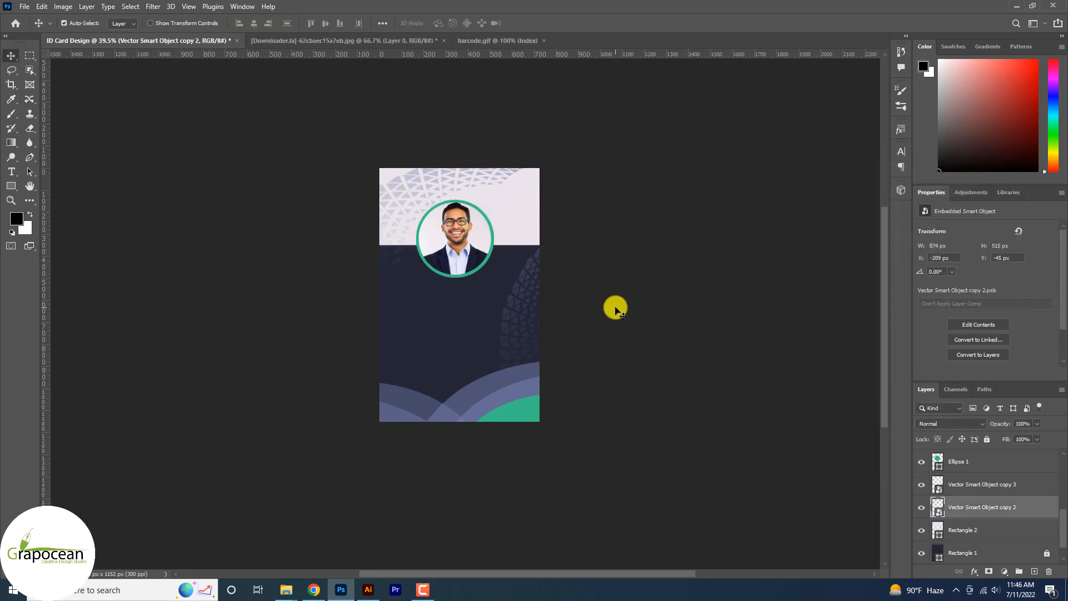
{"action": "key", "text": "ctrl+plus"}
{"action": "left_click", "coordinate": [533, 258]}
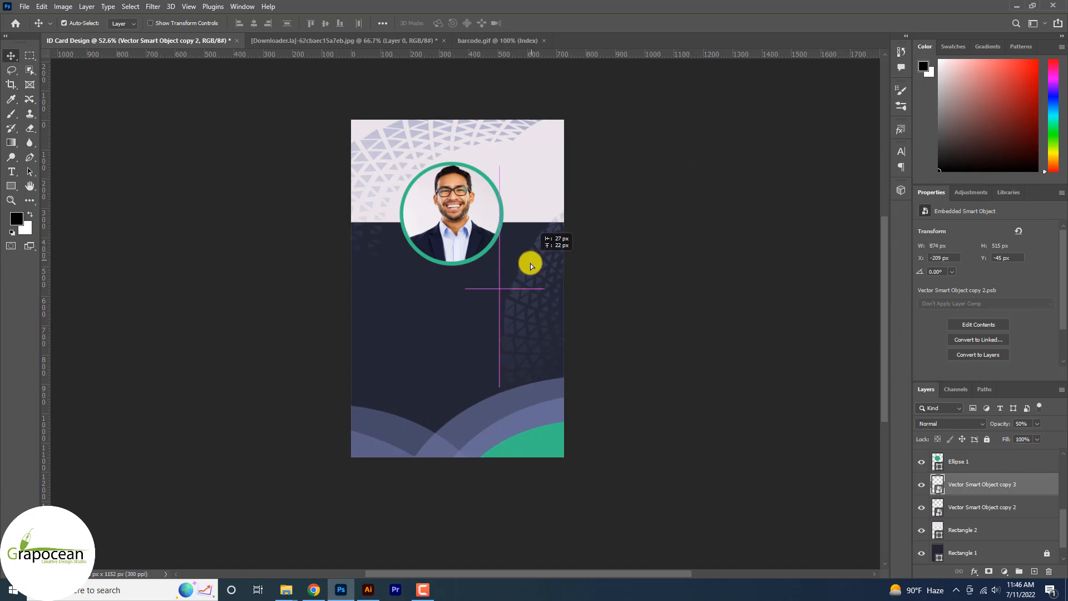
{"action": "left_click_drag", "start_coordinate": [530, 281], "coordinate": [484, 155]}
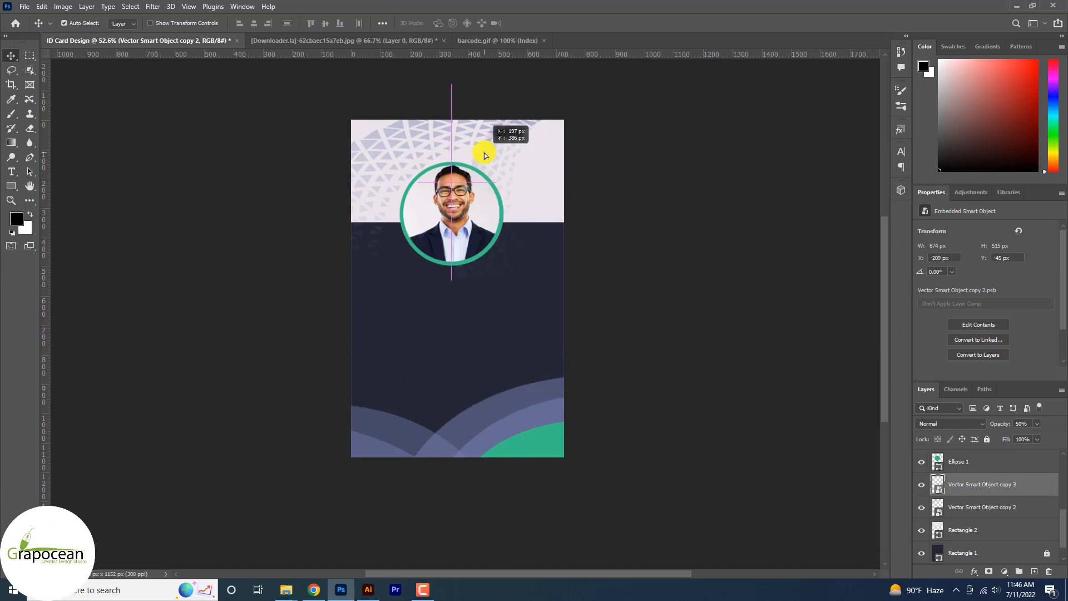
Step: Rotate the second header pattern to 35.95° and duplicate it to X 261, Y 668 px on the lower part of the card
{"action": "key", "text": "ctrl+t"}
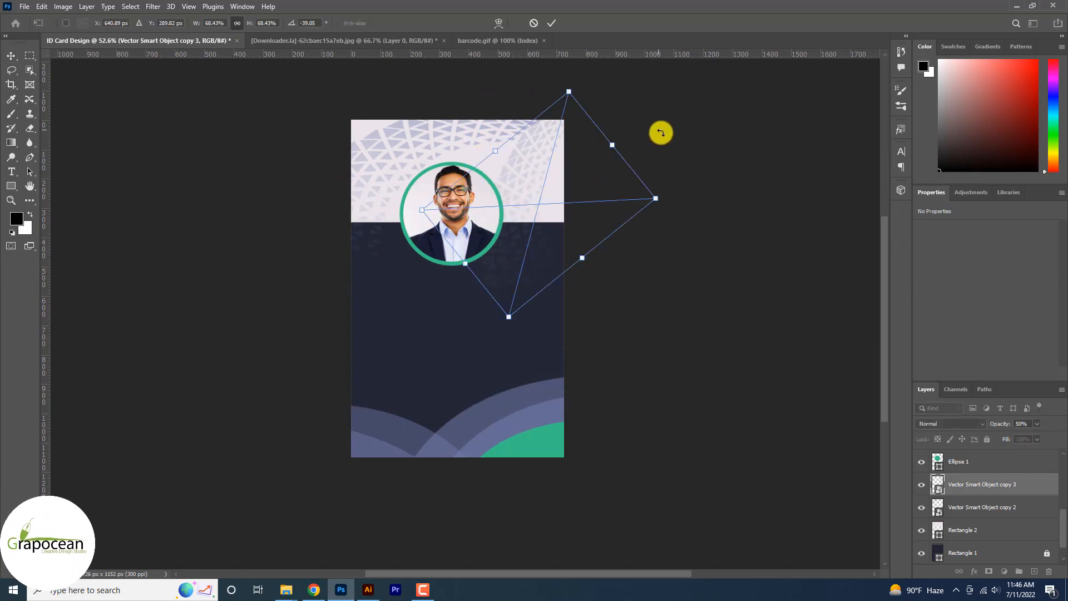
{"action": "left_click_drag", "start_coordinate": [660, 132], "coordinate": [595, 344]}
{"action": "left_click_drag", "start_coordinate": [561, 245], "coordinate": [497, 379]}
{"action": "left_click", "coordinate": [550, 23]}
Step: Delete the two translucent curved shapes around the green shape in the card's lower right corner
{"action": "scroll", "coordinate": [544, 314], "scroll_direction": "down", "scroll_amount": 4}
{"action": "scroll", "coordinate": [506, 295], "scroll_direction": "up", "scroll_amount": 3}
{"action": "left_click_drag", "start_coordinate": [485, 433], "coordinate": [358, 438]}
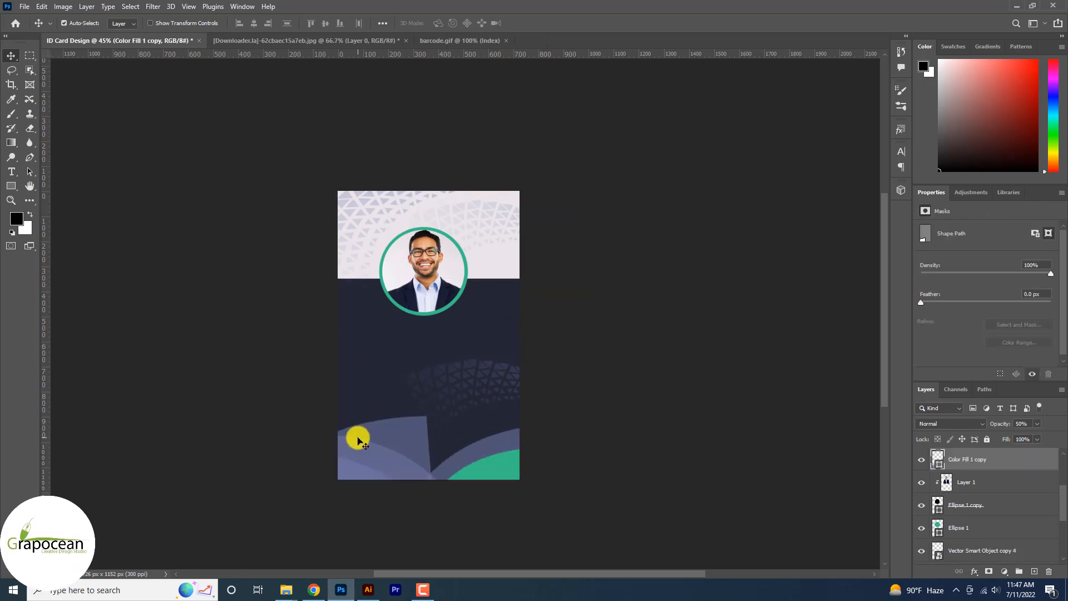
{"action": "key", "text": "Delete"}
{"action": "left_click_drag", "start_coordinate": [484, 445], "coordinate": [413, 455]}
{"action": "key", "text": "Delete"}
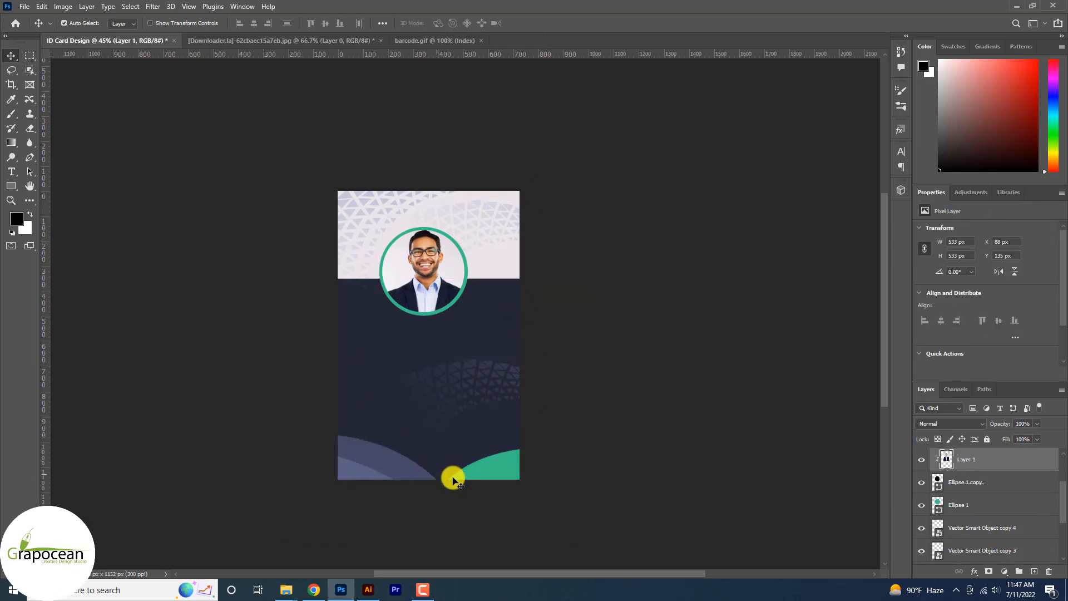
Step: Move the lower triangle pattern down to X 277, Y 892 px, and move the curved shapes off the card's lower left corner
{"action": "left_click", "coordinate": [466, 381]}
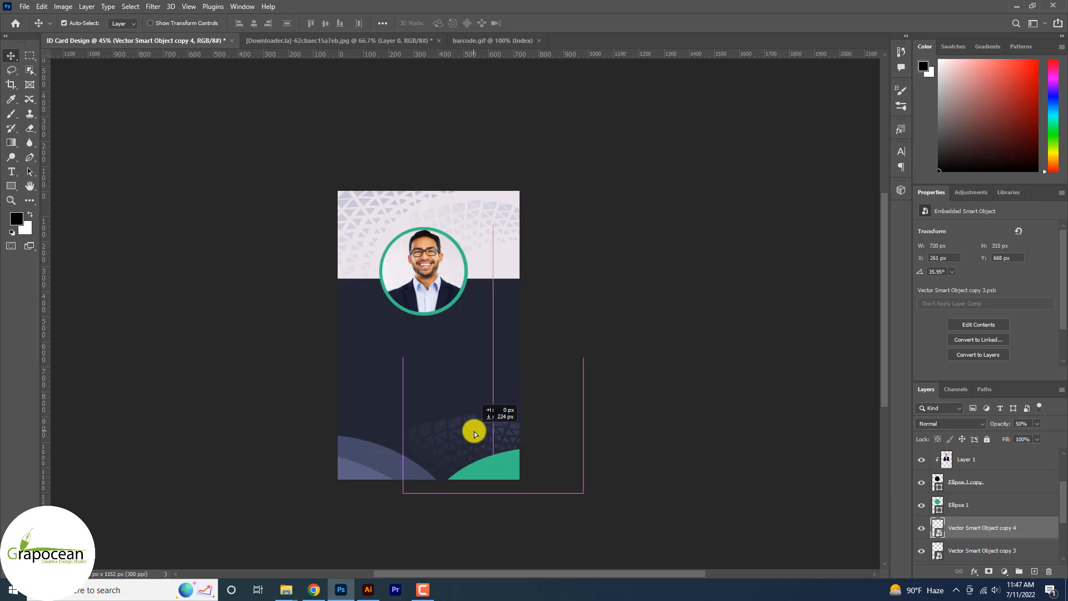
{"action": "mouse_move", "coordinate": [474, 434]}
{"action": "left_mouse_down"}
{"action": "mouse_move", "coordinate": [484, 439]}
{"action": "mouse_move", "coordinate": [478, 429]}
{"action": "left_mouse_up"}
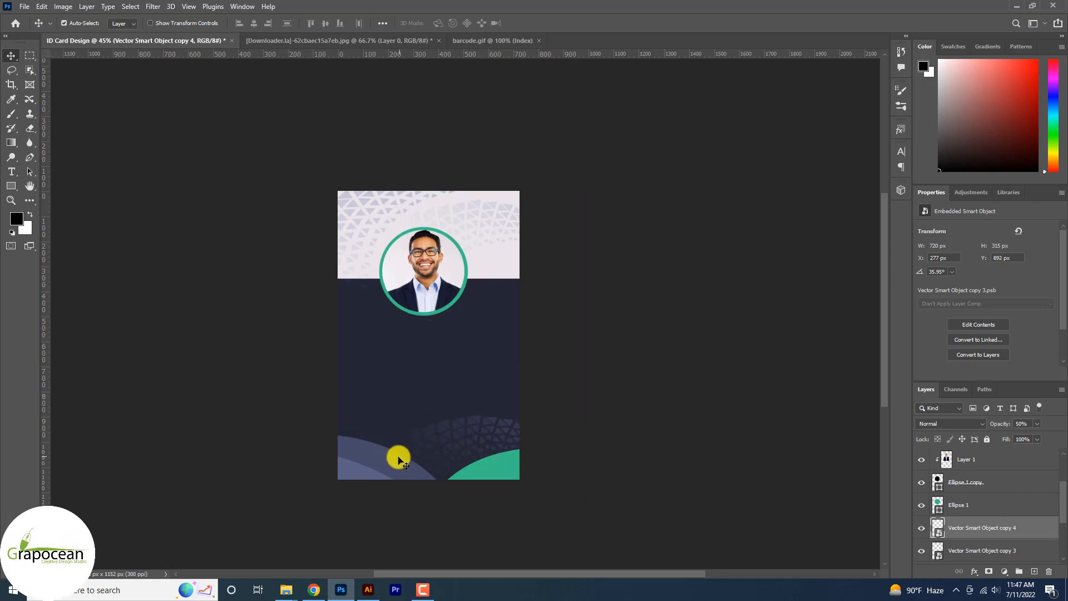
{"action": "left_click_drag", "start_coordinate": [399, 459], "coordinate": [250, 429]}
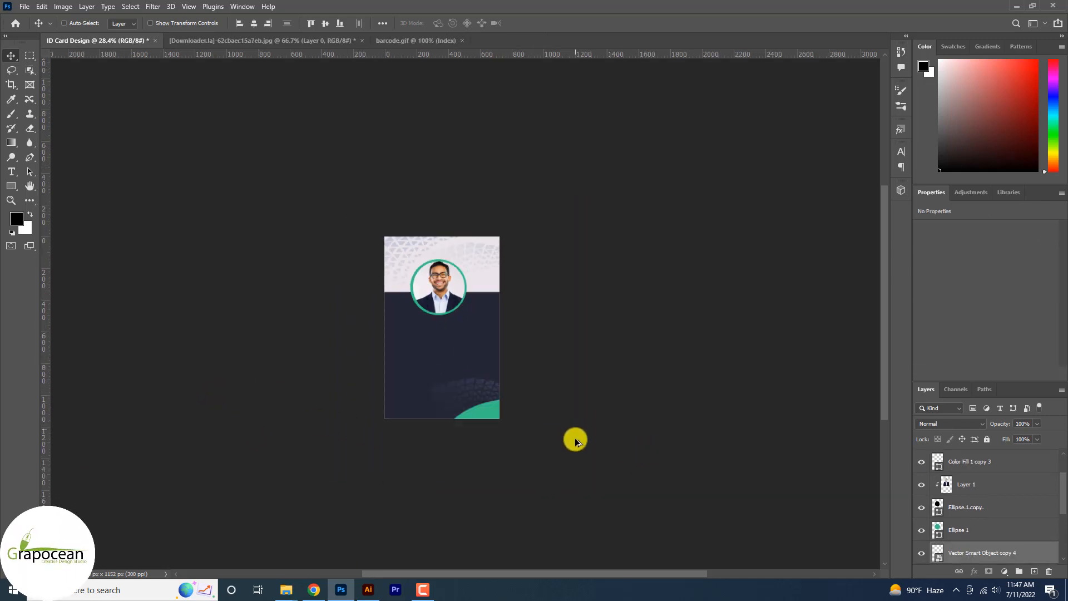
Step: Rotate the lower triangle pattern to 17.54° and place it along the card's bottom edge behind the green corner shape
{"action": "scroll", "coordinate": [448, 387], "scroll_direction": "up", "scroll_amount": 3}
{"action": "left_click_drag", "start_coordinate": [489, 376], "coordinate": [527, 416]}
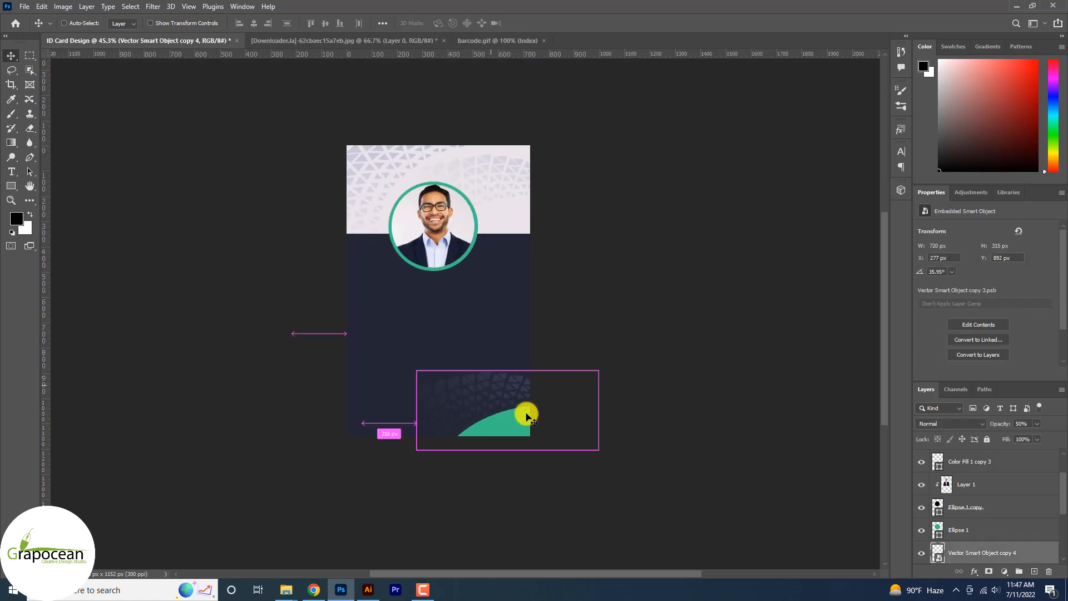
{"action": "key", "text": "ctrl+t"}
{"action": "left_click_drag", "start_coordinate": [599, 497], "coordinate": [602, 466]}
{"action": "left_click_drag", "start_coordinate": [493, 438], "coordinate": [452, 456]}
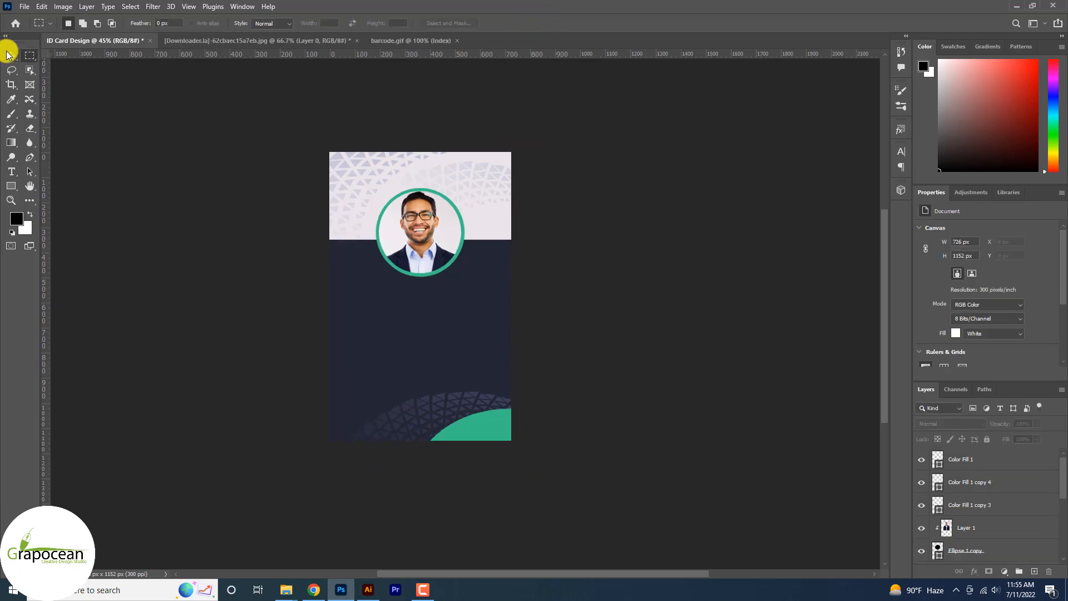
{"action": "left_click", "coordinate": [9, 54]}
Step: Warp the header rectangle so its lower edge arches upward over the portrait
{"action": "left_click", "coordinate": [476, 227]}
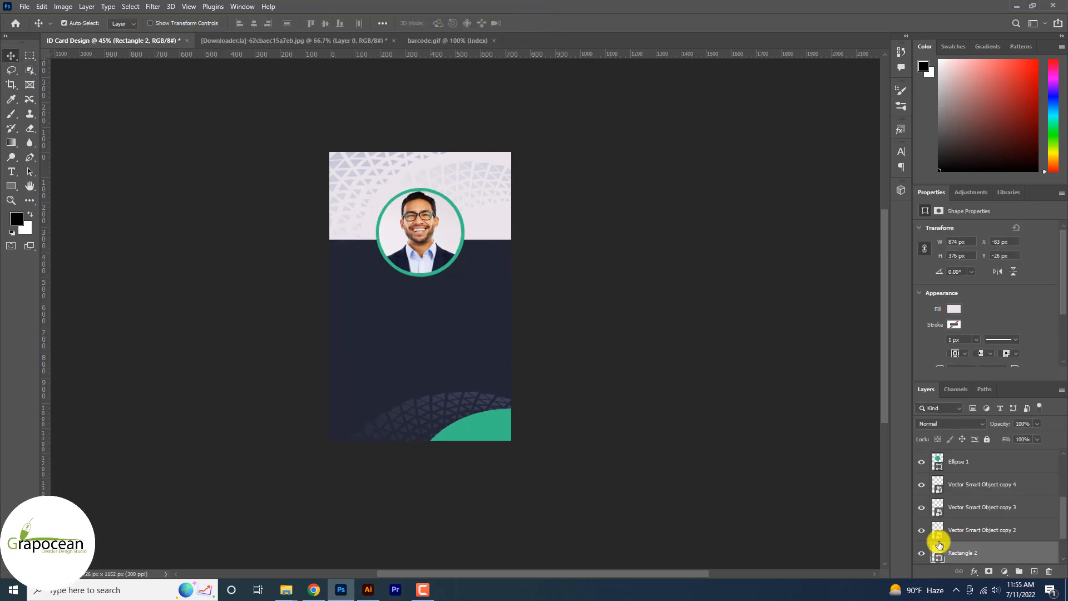
{"action": "left_click", "coordinate": [922, 553]}
{"action": "left_click", "coordinate": [922, 553]}
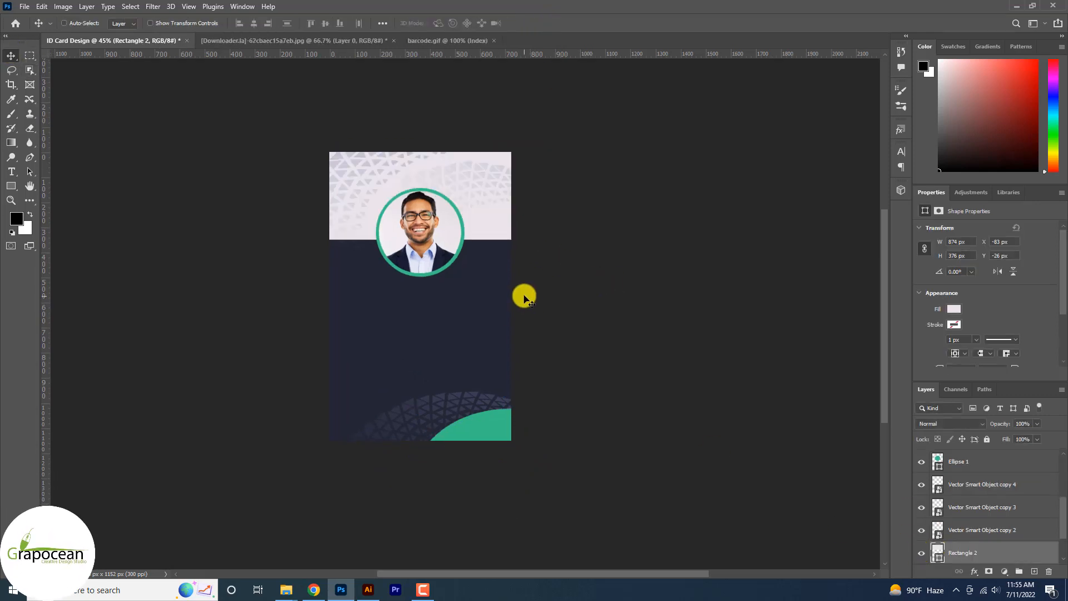
{"action": "key", "text": "ctrl+t"}
{"action": "left_click", "coordinate": [500, 24]}
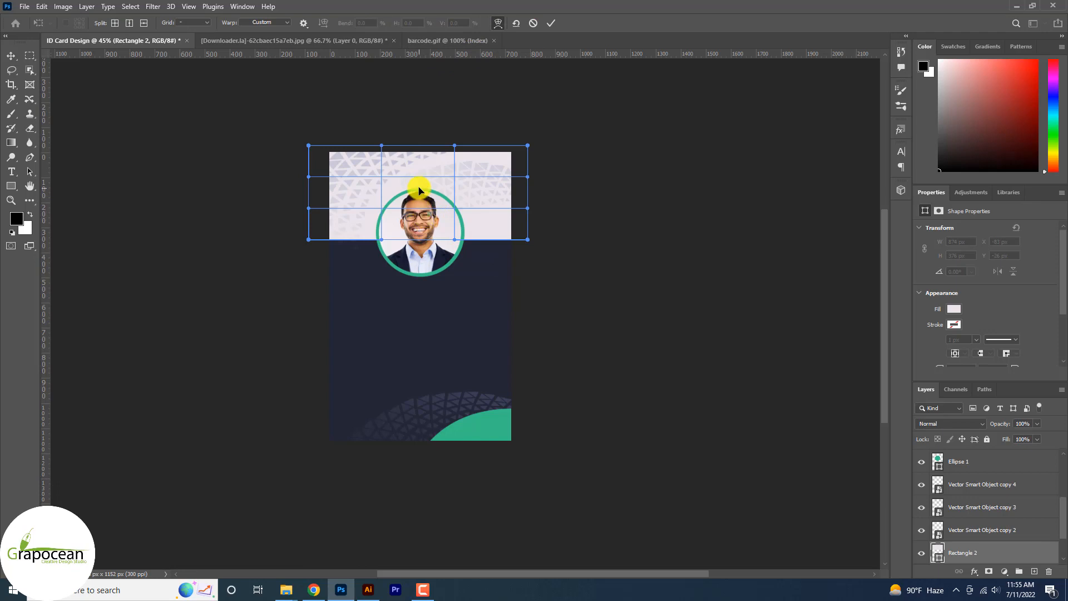
{"action": "mouse_move", "coordinate": [439, 190]}
{"action": "left_mouse_down"}
{"action": "mouse_move", "coordinate": [419, 201]}
{"action": "mouse_move", "coordinate": [423, 175]}
{"action": "left_mouse_up"}
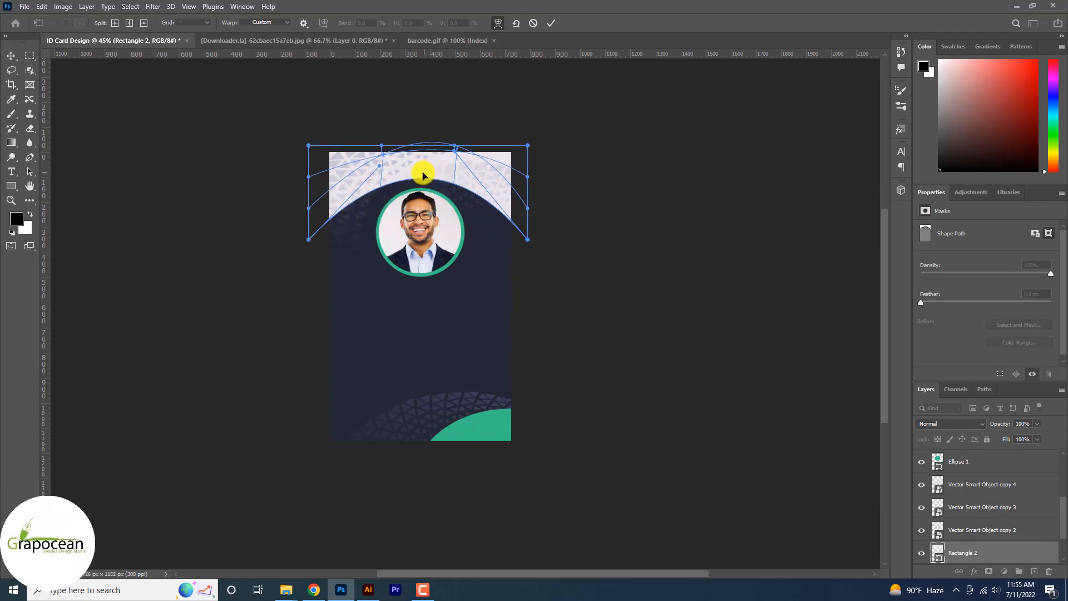
{"action": "left_click", "coordinate": [550, 23]}
Step: Move the two header triangle patterns down around the portrait, to X 297, Y 320 px and X -140, Y 82 px
{"action": "key", "text": "ctrl+minus"}
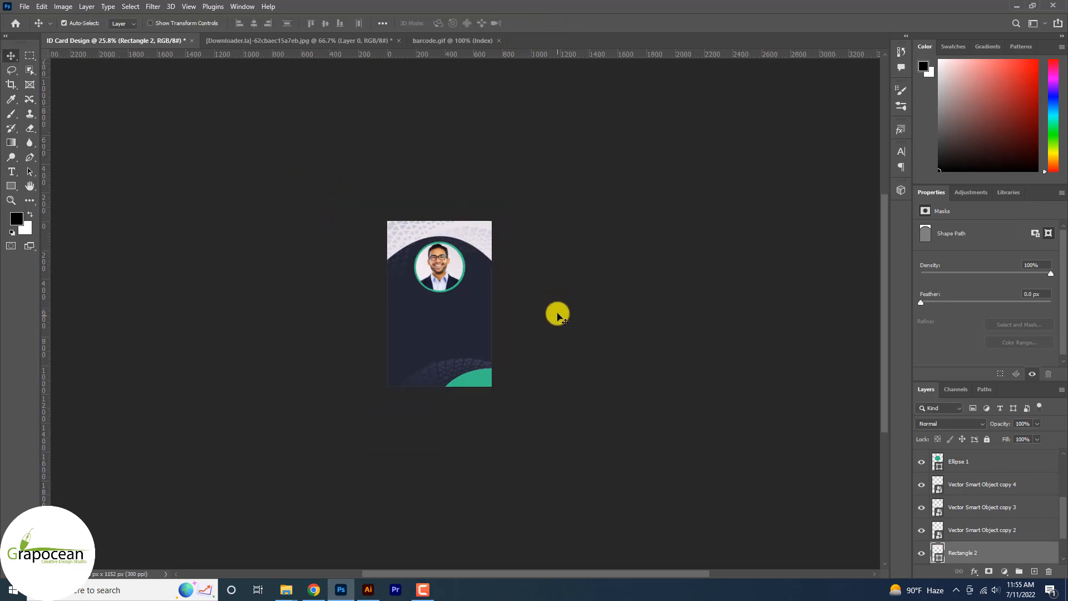
{"action": "scroll", "coordinate": [469, 264], "scroll_direction": "up", "scroll_amount": 9}
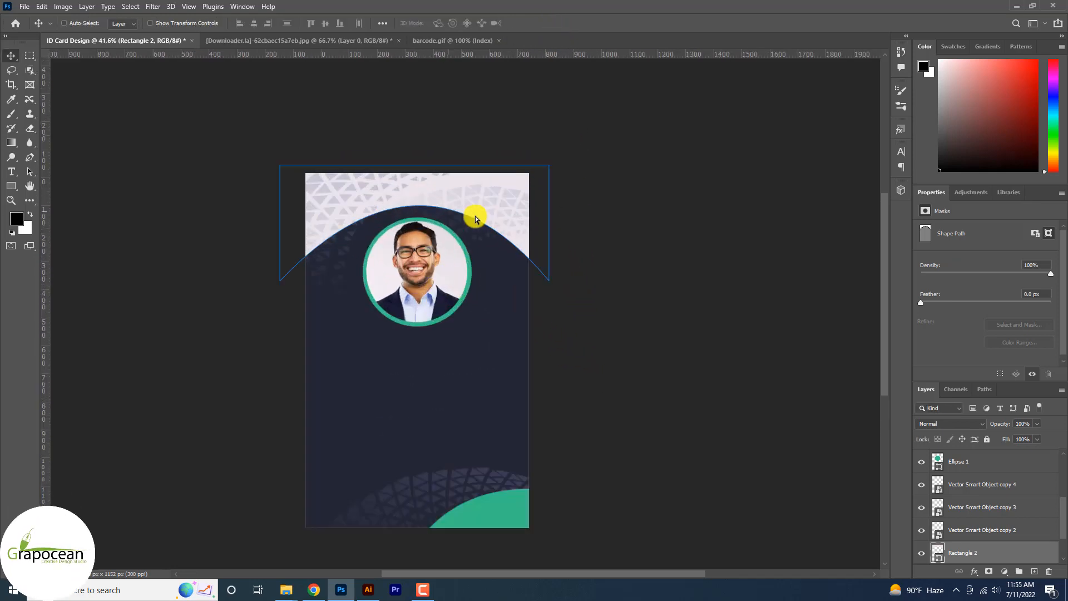
{"action": "left_click_drag", "start_coordinate": [474, 202], "coordinate": [480, 293]}
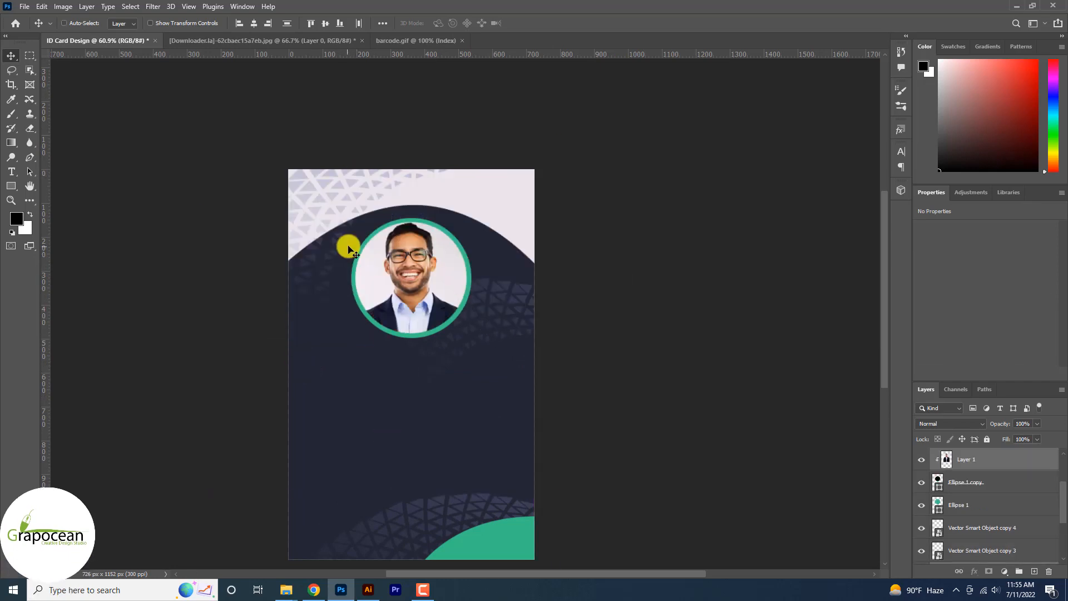
{"action": "left_click", "coordinate": [418, 201], "text": "ctrl"}
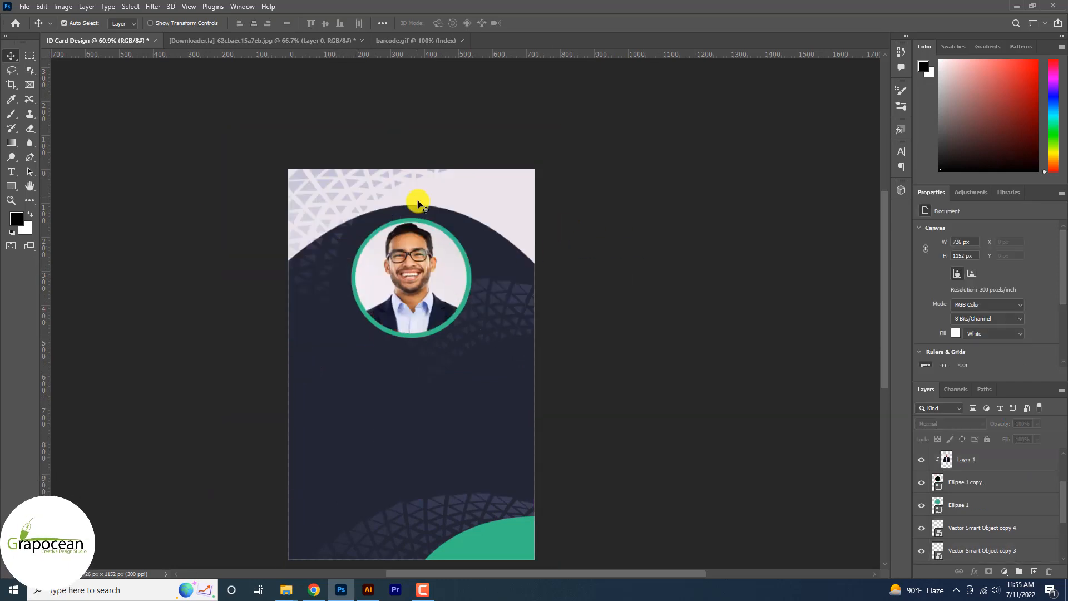
{"action": "left_click_drag", "start_coordinate": [384, 178], "coordinate": [402, 251]}
{"action": "left_click_drag", "start_coordinate": [401, 248], "coordinate": [400, 245]}
{"action": "scroll", "coordinate": [590, 287], "scroll_direction": "down", "scroll_amount": 3}
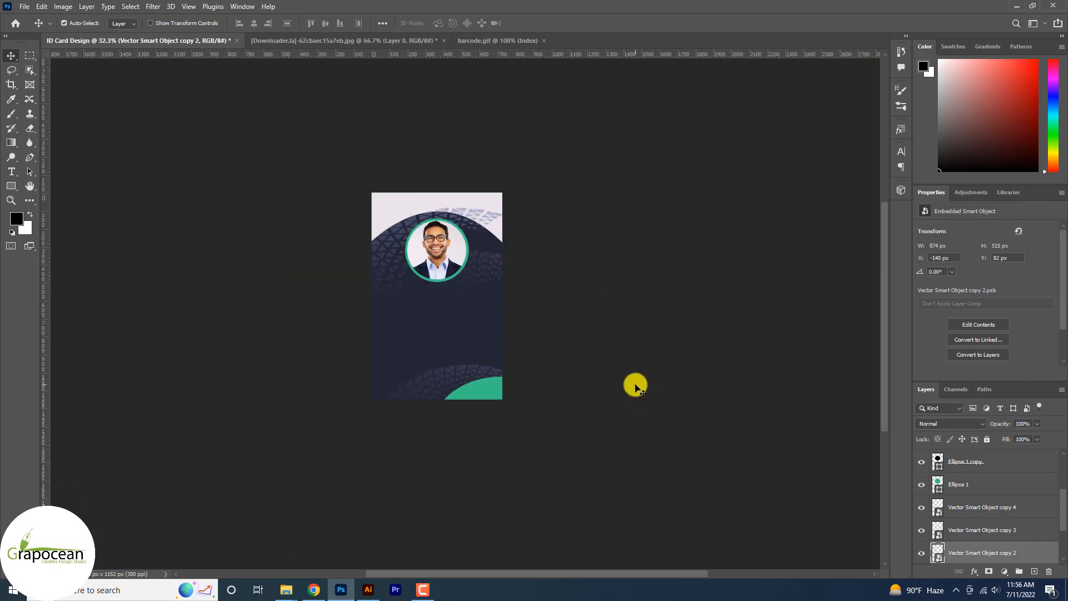
{"action": "scroll", "coordinate": [634, 383], "scroll_direction": "up", "scroll_amount": 2}
Step: Apply a linear green-to-dark-green Gradient Overlay at 0° to the header shape and the green corner shape
{"action": "left_click", "coordinate": [468, 160]}
{"action": "right_click", "coordinate": [977, 542]}
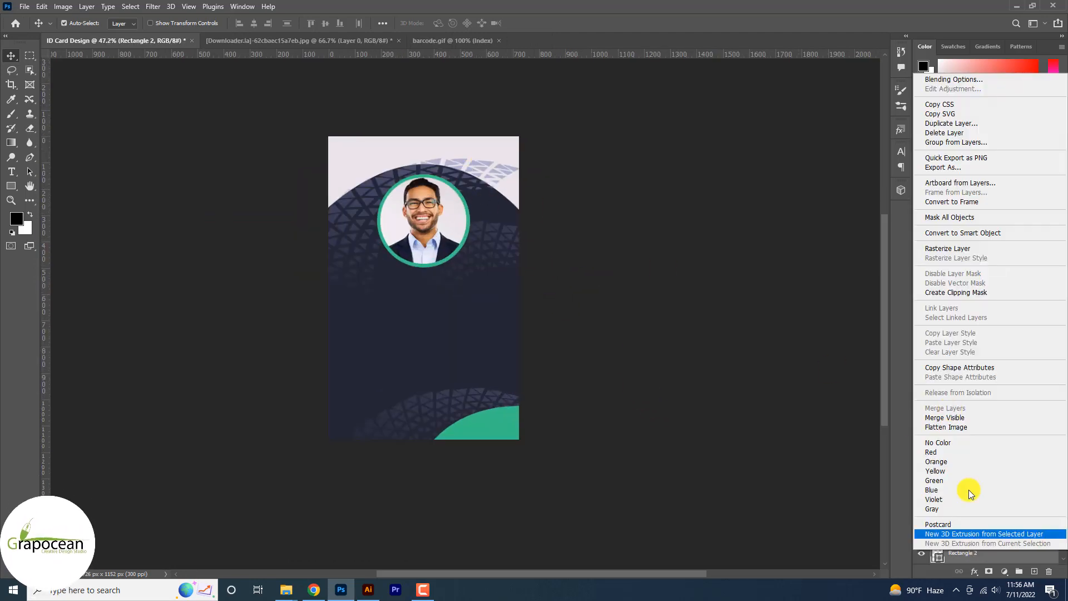
{"action": "left_click", "coordinate": [956, 79]}
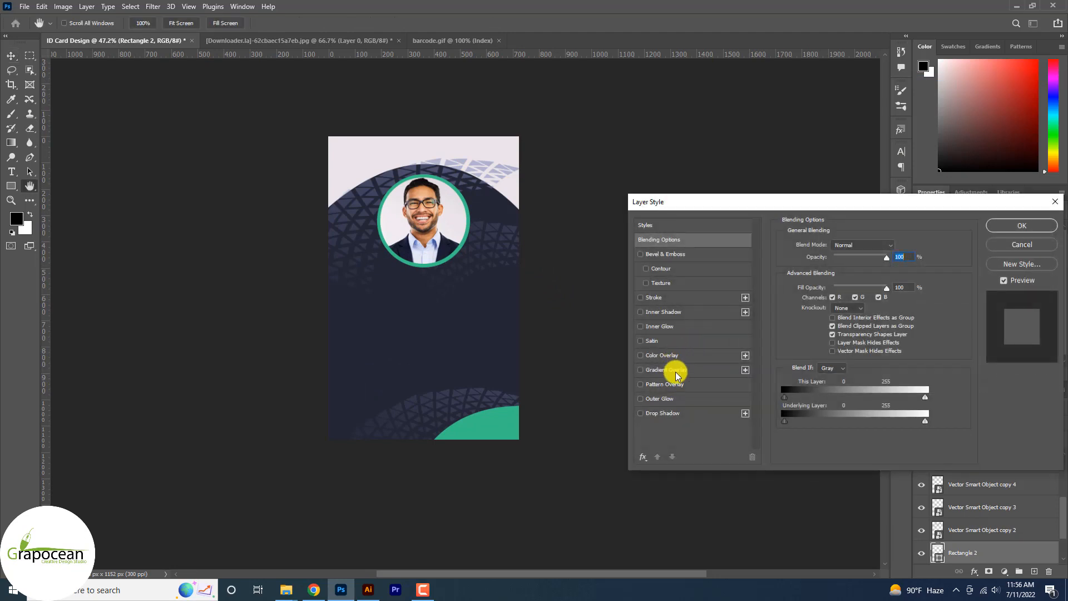
{"action": "left_click", "coordinate": [675, 369]}
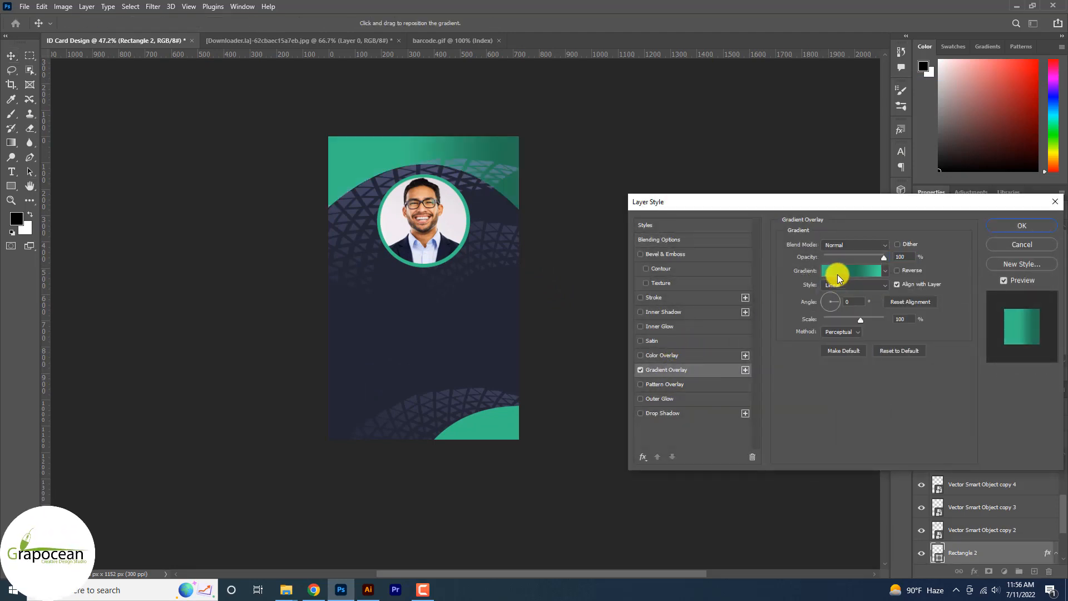
{"action": "key", "text": "Return"}
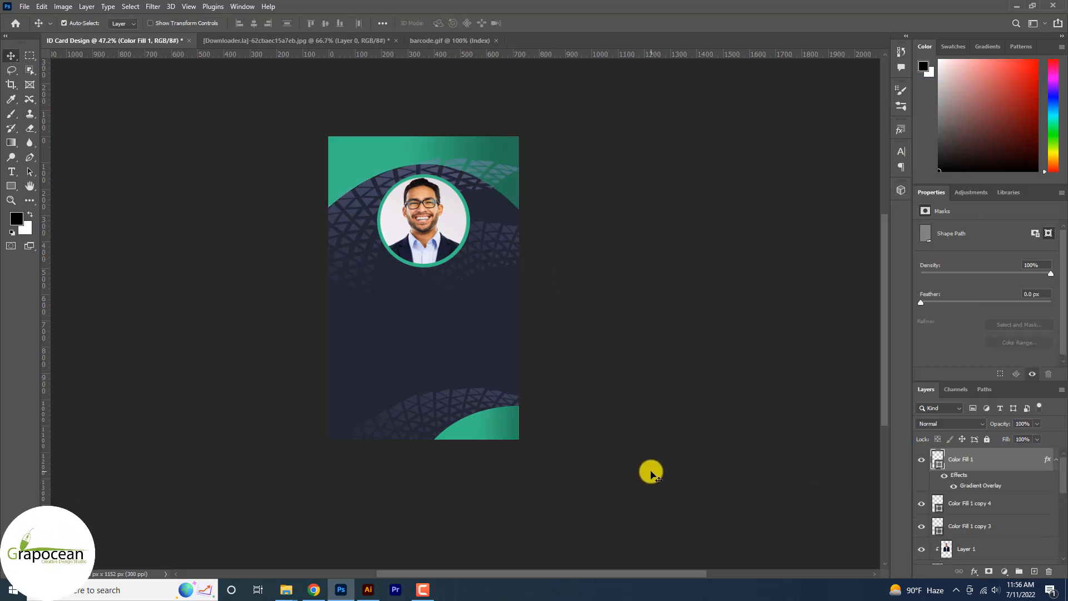
Step: Load the header's outline as a selection, invert it, and mask Vector Smart Object copy 2 to the area below the header
{"action": "left_click", "coordinate": [510, 192]}
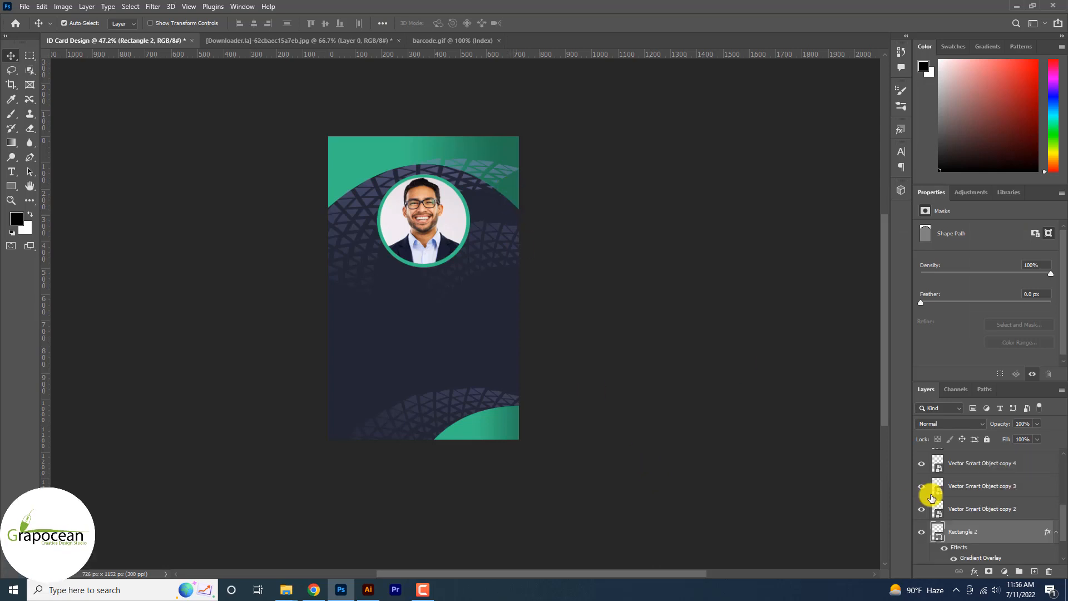
{"action": "left_click", "coordinate": [937, 530], "text": "ctrl"}
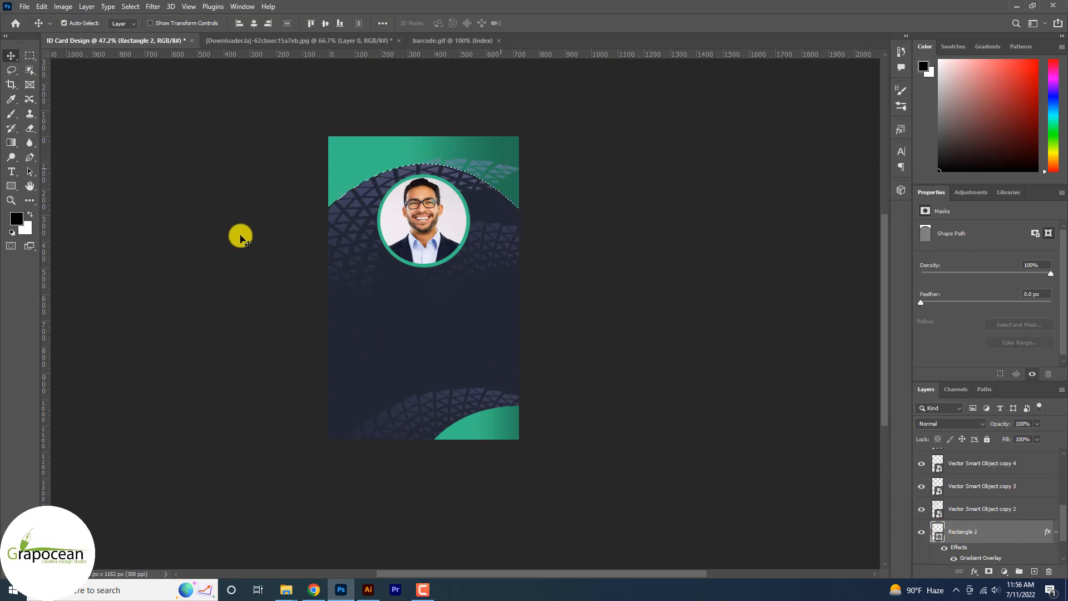
{"action": "left_click", "coordinate": [350, 197]}
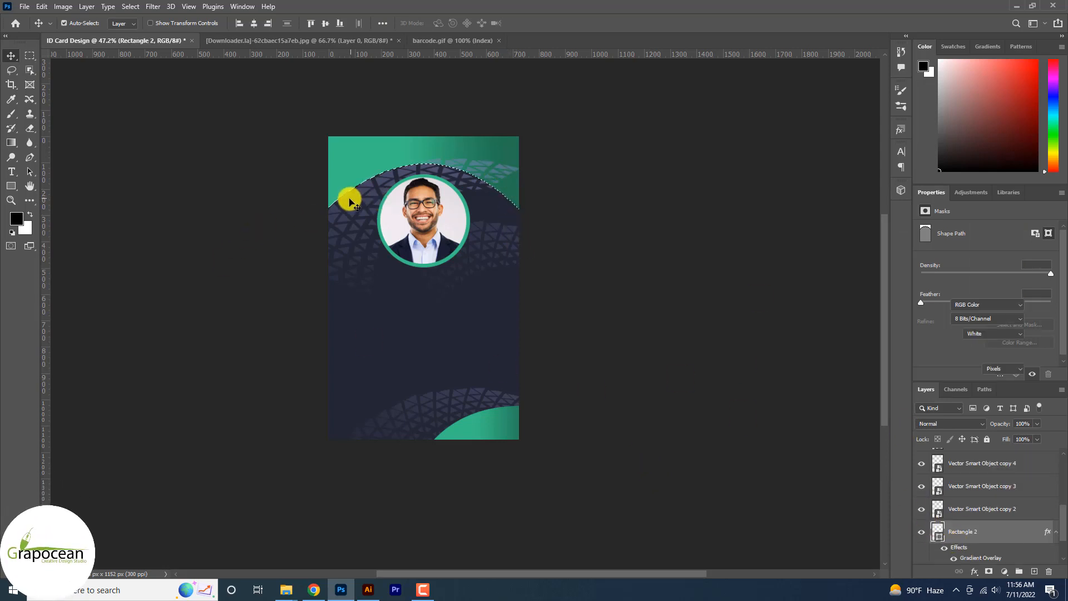
{"action": "left_click", "coordinate": [422, 177]}
{"action": "left_click", "coordinate": [921, 510]}
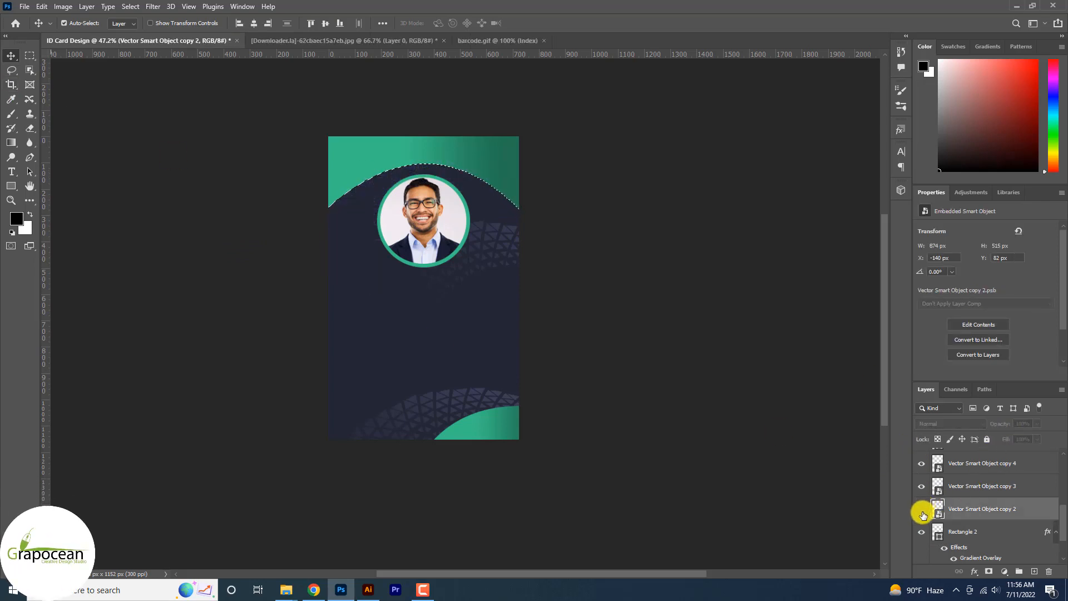
{"action": "left_click", "coordinate": [922, 510]}
{"action": "left_click", "coordinate": [985, 574]}
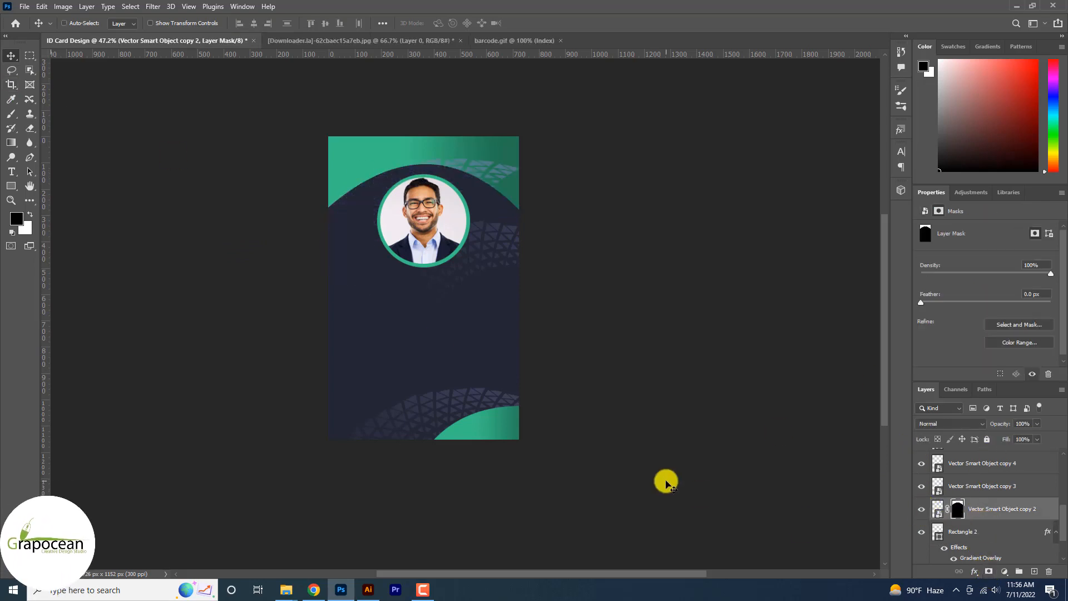
{"action": "key", "text": "ctrl+z"}
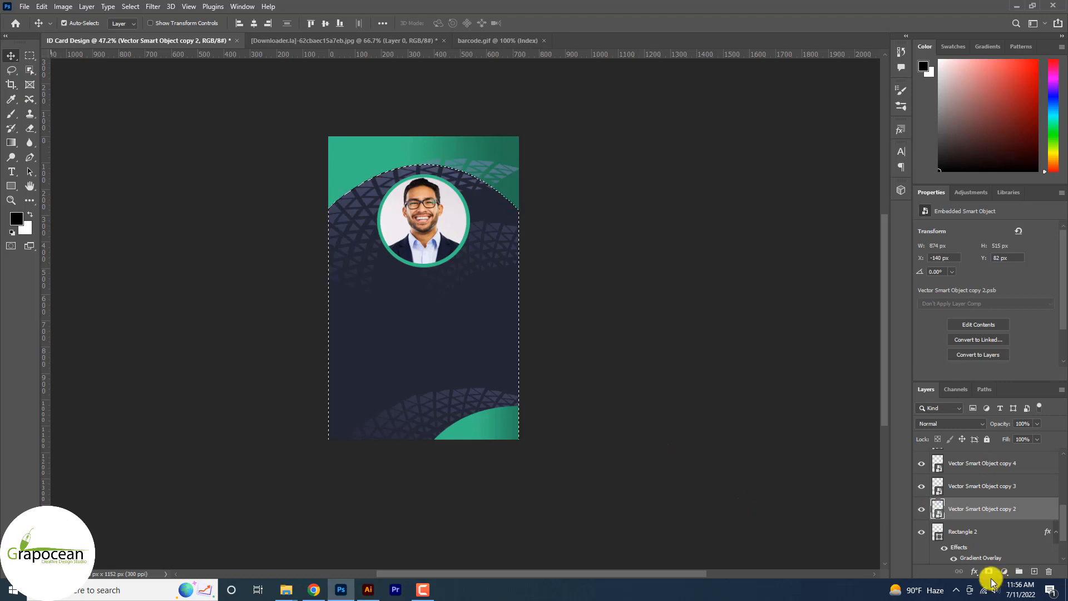
{"action": "left_click", "coordinate": [988, 573]}
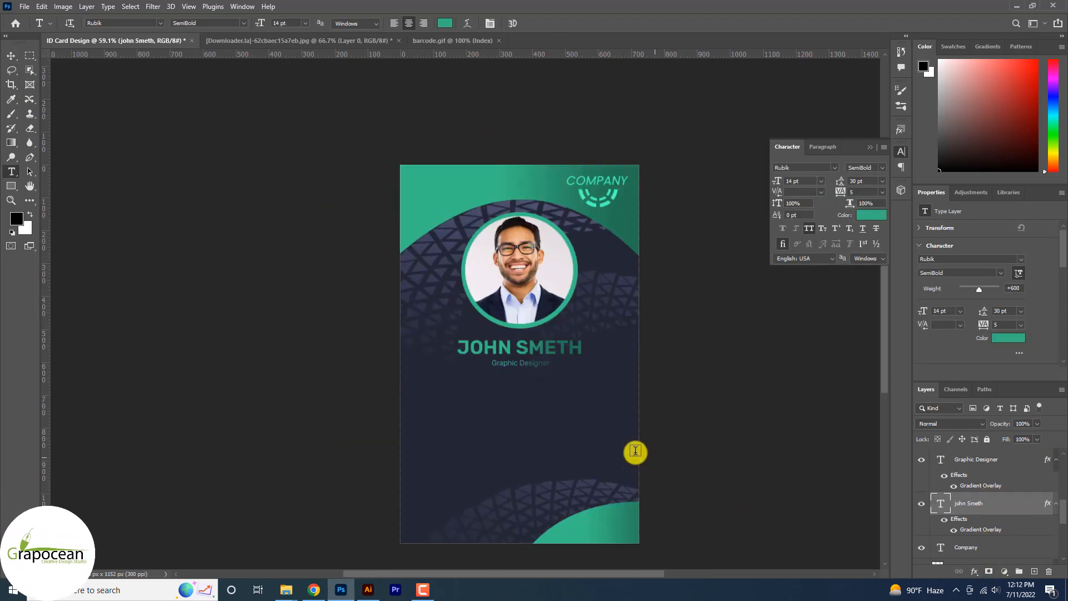
Step: Add a text line below the job title reading "ID NO :" followed by the ID number
{"action": "scroll", "coordinate": [635, 452], "scroll_direction": "up", "scroll_amount": 2}
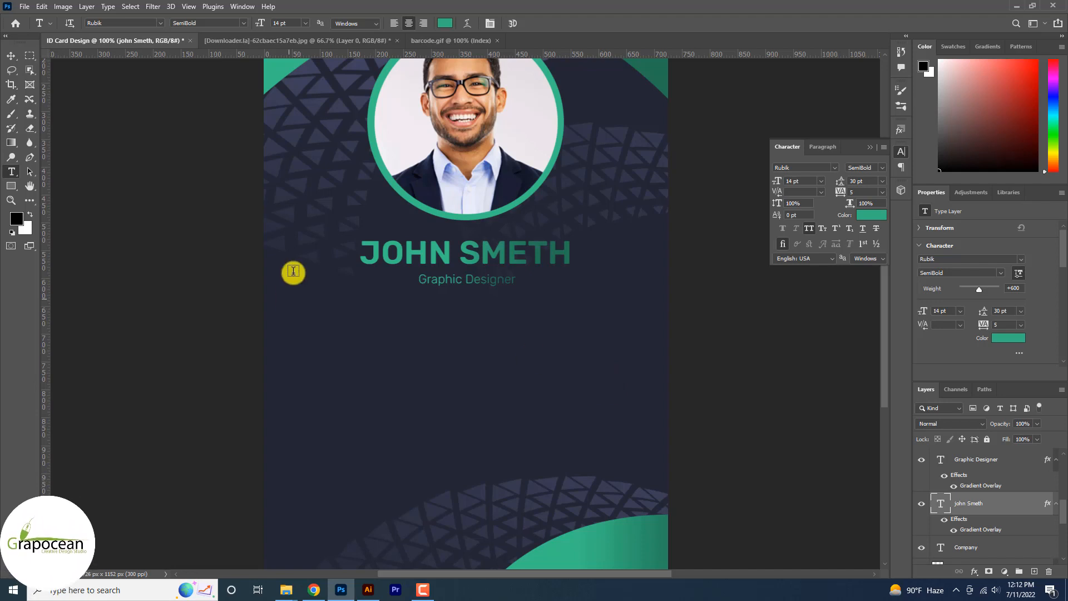
{"action": "left_click", "coordinate": [365, 327]}
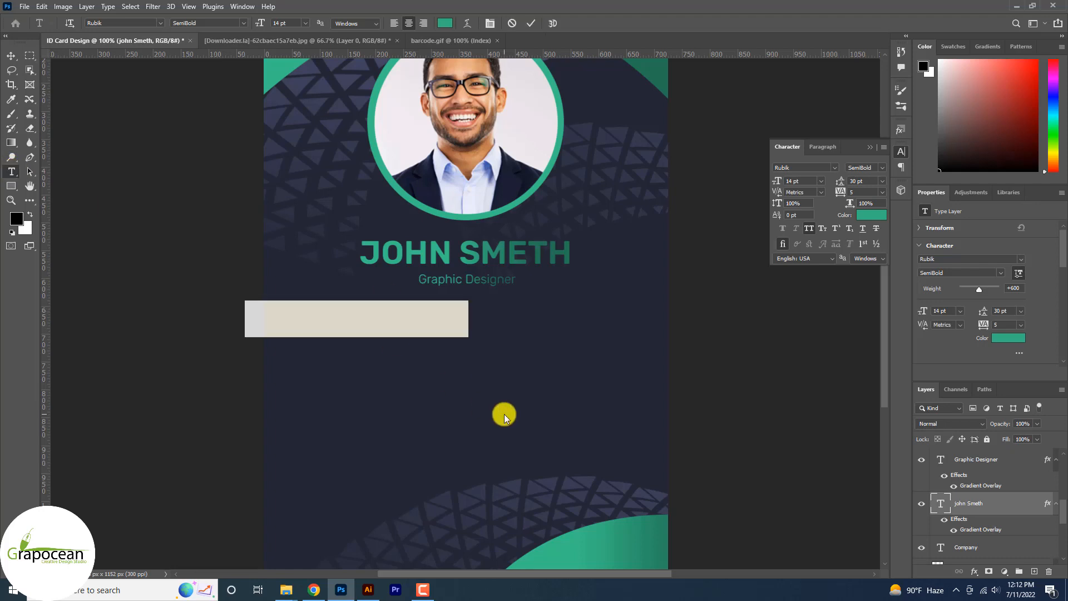
{"action": "key", "text": "BackSpace"}
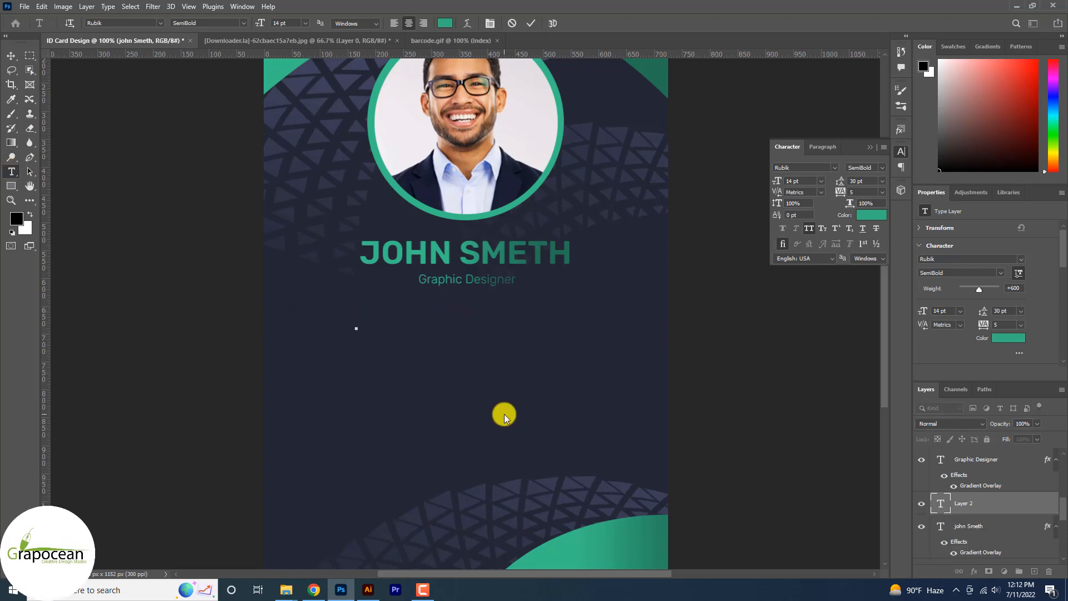
{"action": "type", "text": "ID NO"}
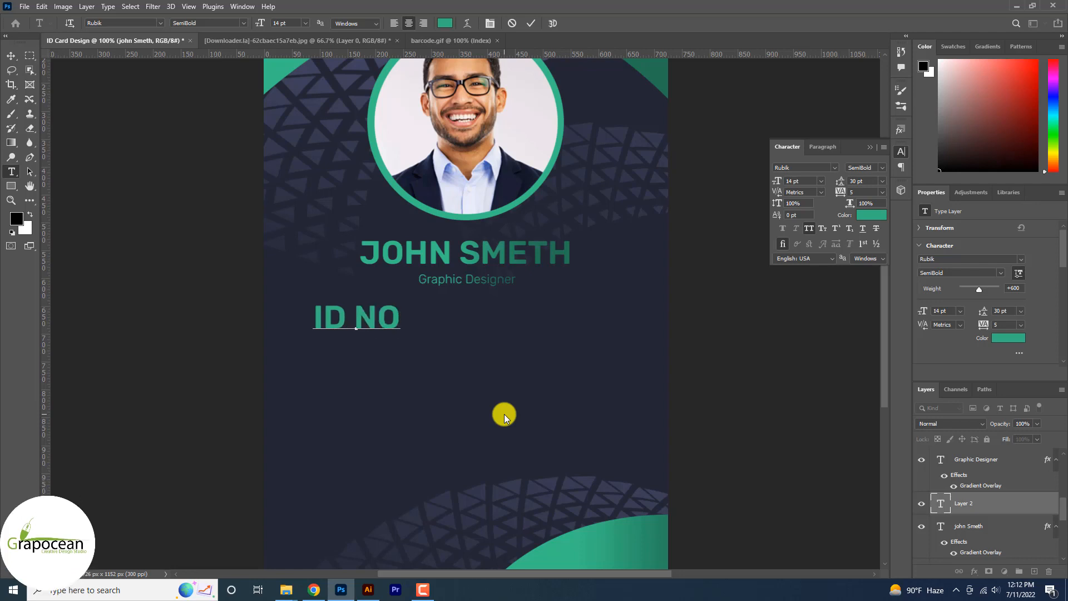
{"action": "type", "text": " : "}
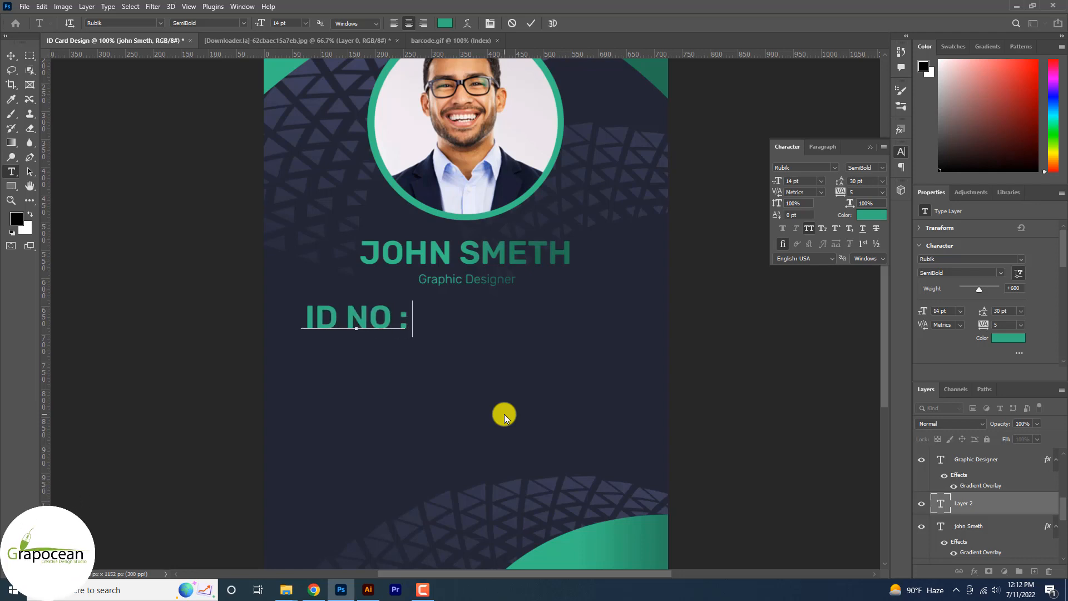
{"action": "type", "text": "1111"}
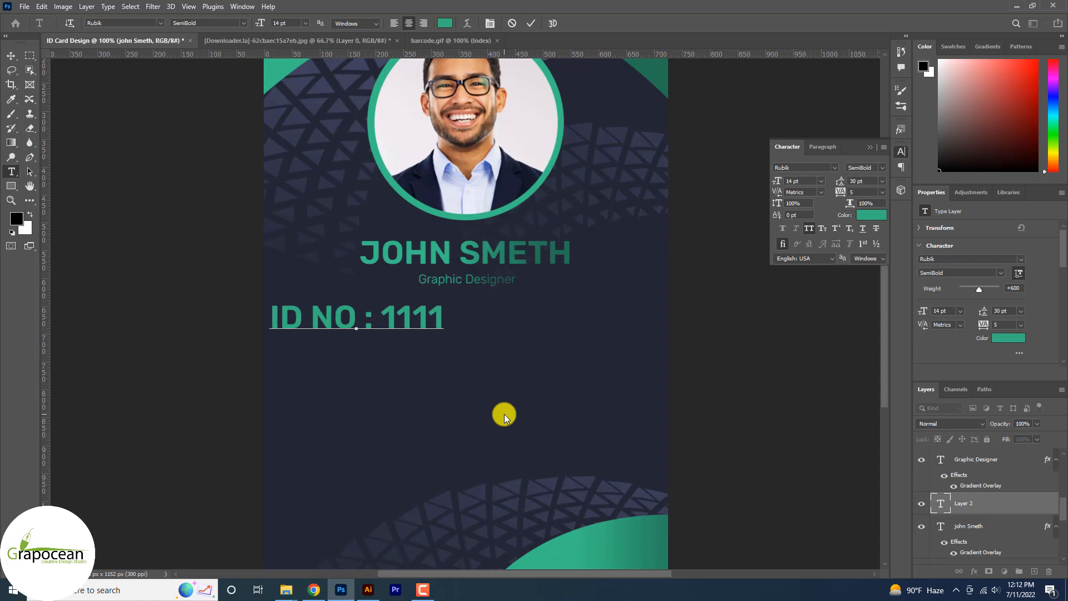
{"action": "type", "text": " 2222"}
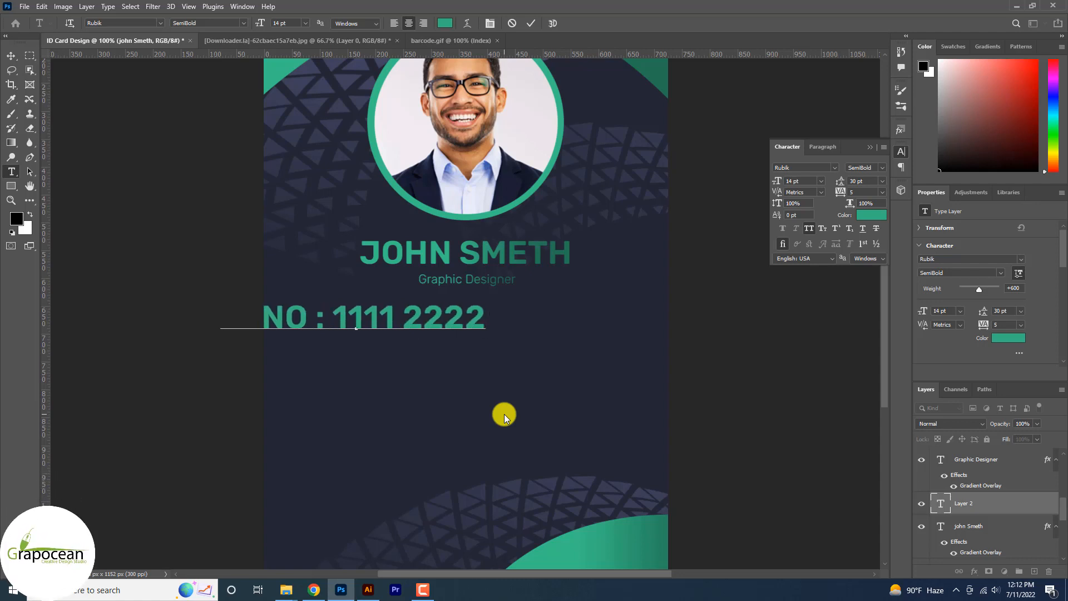
{"action": "type", "text": " 4444"}
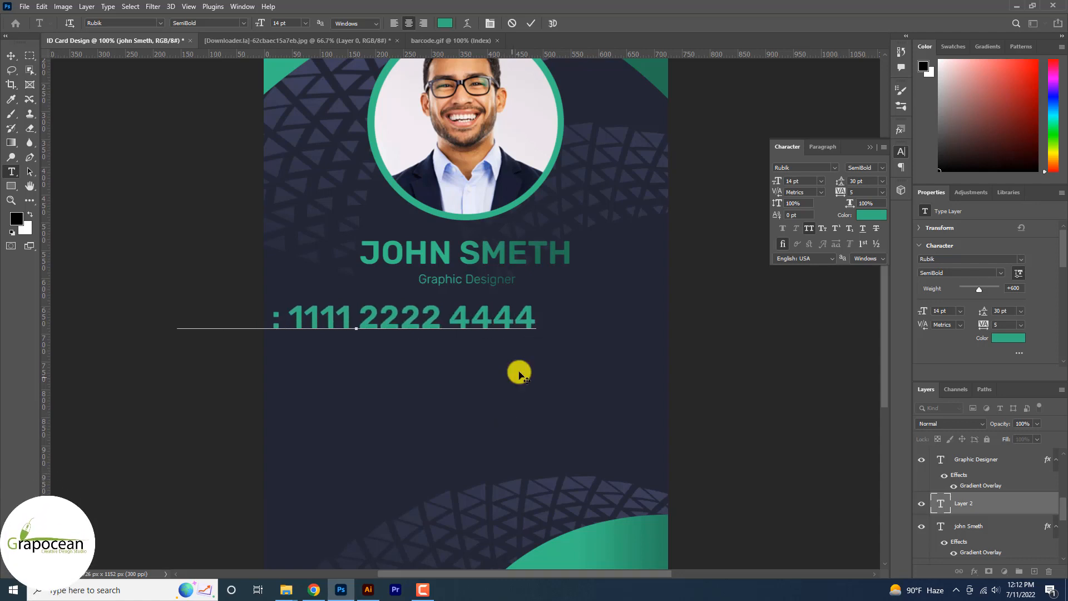
Step: Set the ID line to Regular weight at 8 pt and move it centrally below the job title
{"action": "key", "text": "ctrl+a"}
{"action": "left_click", "coordinate": [243, 22]}
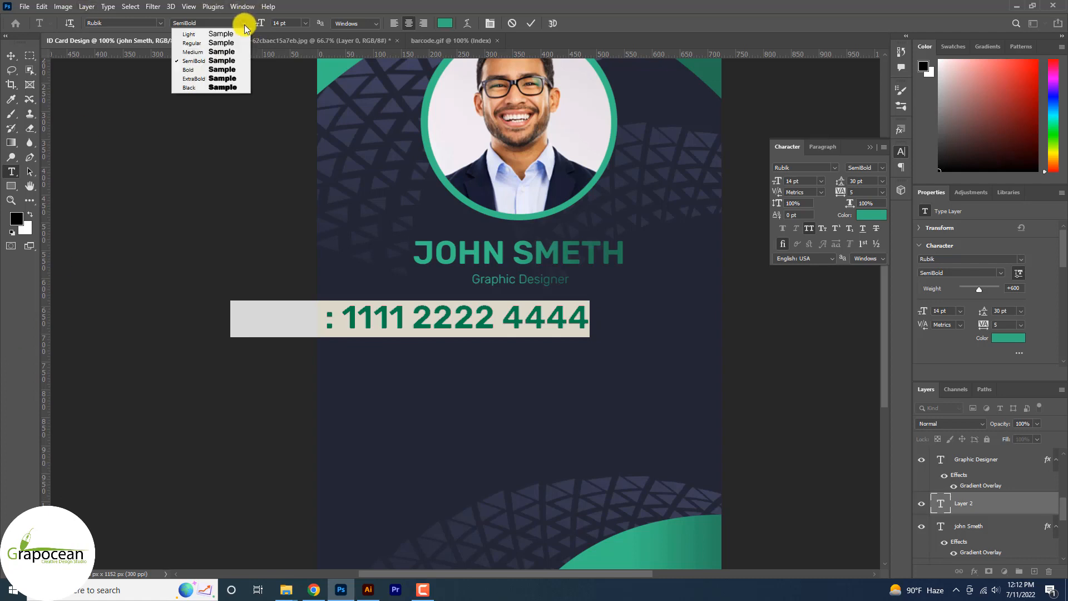
{"action": "left_click", "coordinate": [217, 39]}
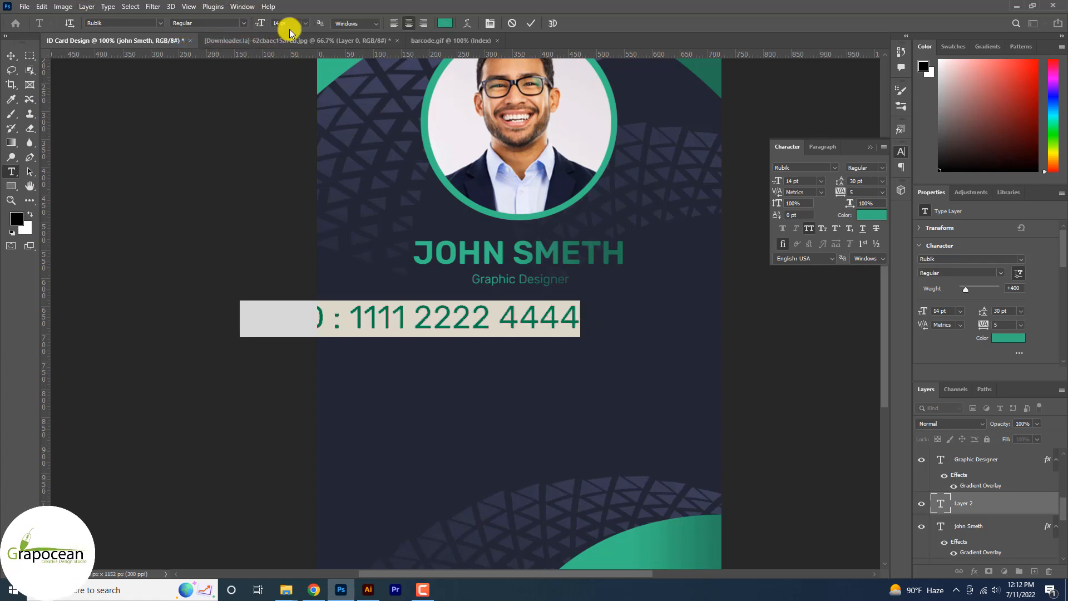
{"action": "left_click_drag", "start_coordinate": [264, 27], "coordinate": [260, 27]}
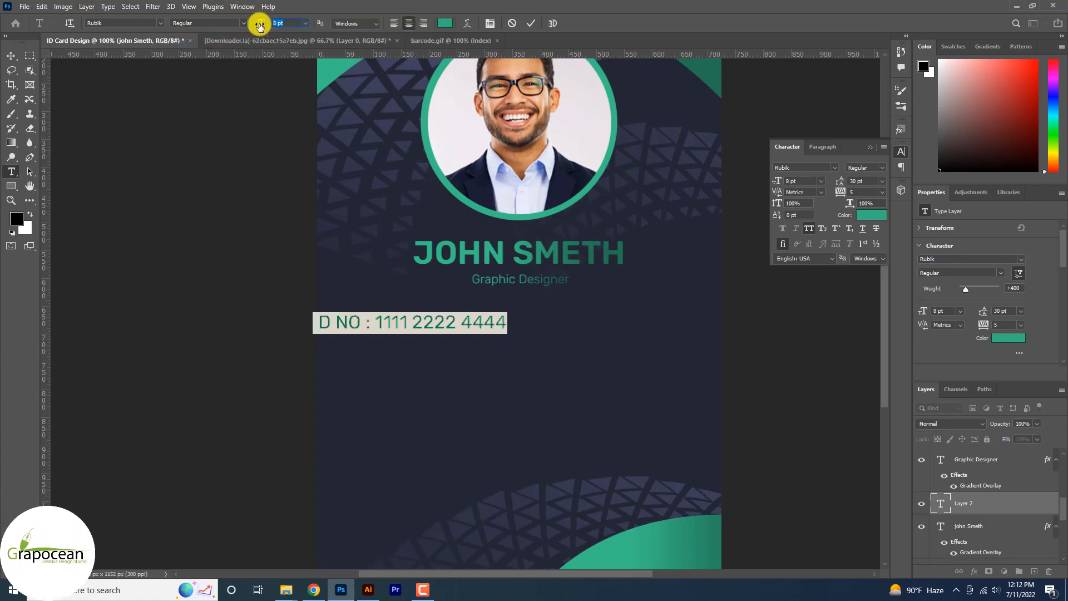
{"action": "left_click", "coordinate": [11, 55]}
{"action": "left_click_drag", "start_coordinate": [435, 327], "coordinate": [529, 325]}
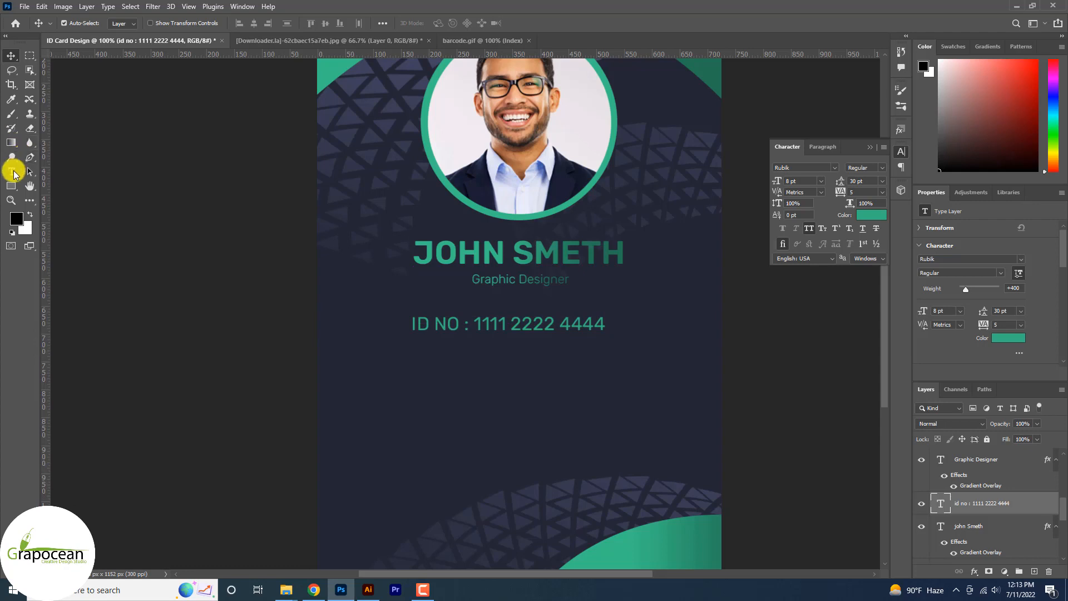
Step: Reduce the ID line to 6 pt, left-align its text and move it back beneath the job title
{"action": "left_click", "coordinate": [13, 173]}
{"action": "left_click_drag", "start_coordinate": [604, 324], "coordinate": [288, 100]}
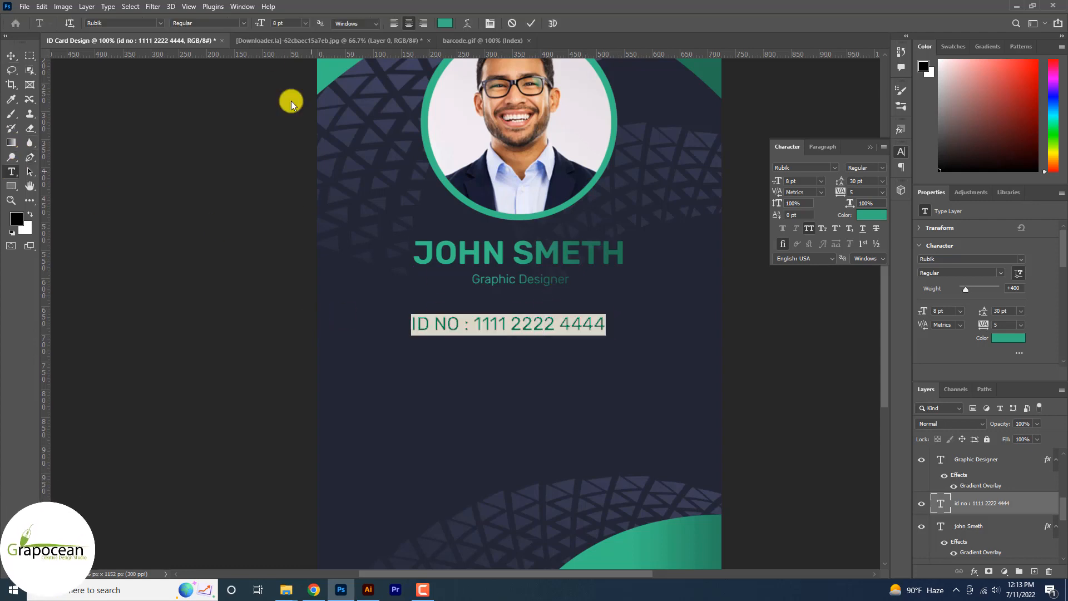
{"action": "left_click", "coordinate": [264, 26]}
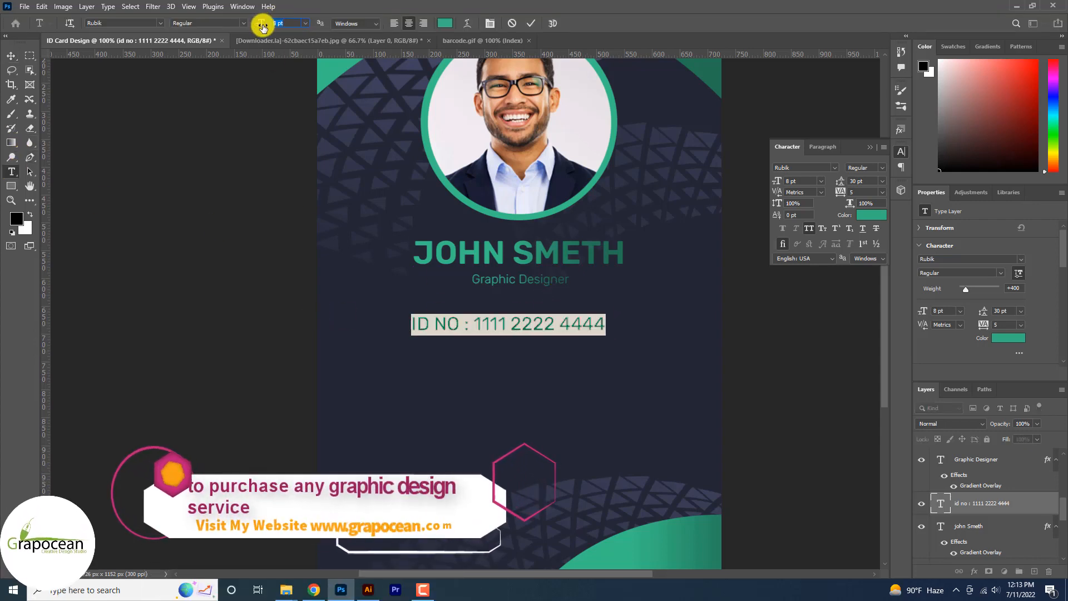
{"action": "type", "text": "6"}
{"action": "key", "text": "Return"}
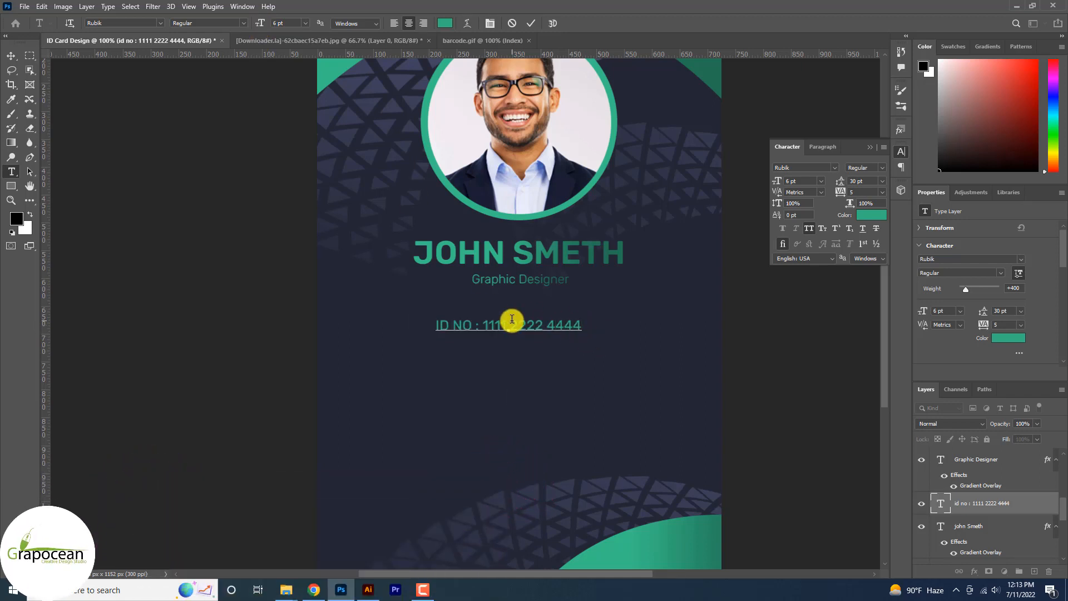
{"action": "left_click", "coordinate": [393, 25]}
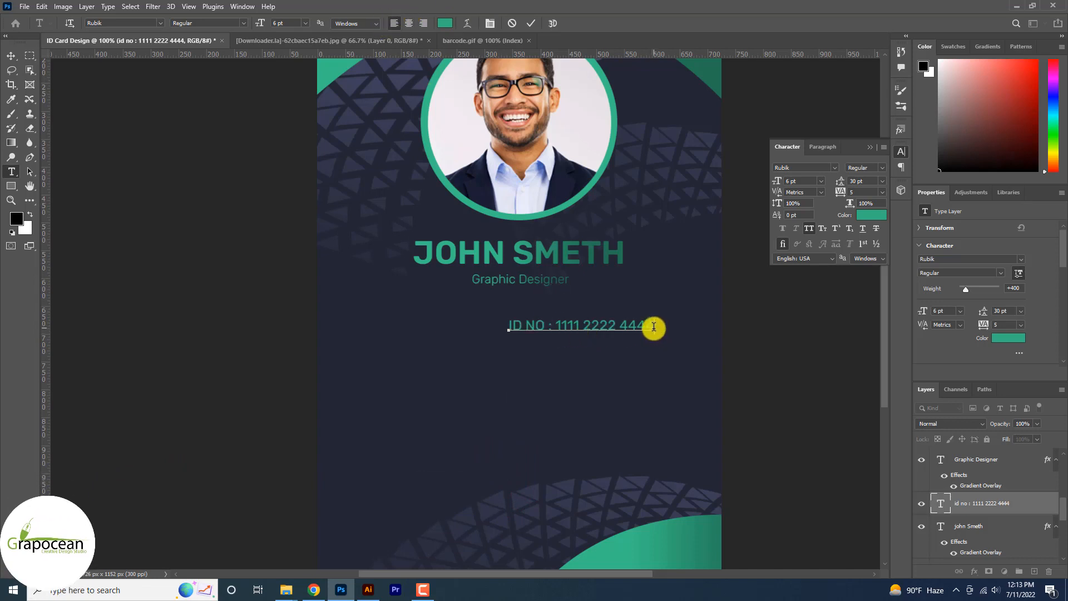
{"action": "left_click_drag", "start_coordinate": [651, 329], "coordinate": [383, 258]}
{"action": "left_click", "coordinate": [11, 56]}
{"action": "left_click_drag", "start_coordinate": [587, 323], "coordinate": [531, 324]}
Step: Set the ID text's leading to Auto and add a second line labelled "PHONE:" to the same text block
{"action": "left_click", "coordinate": [12, 173]}
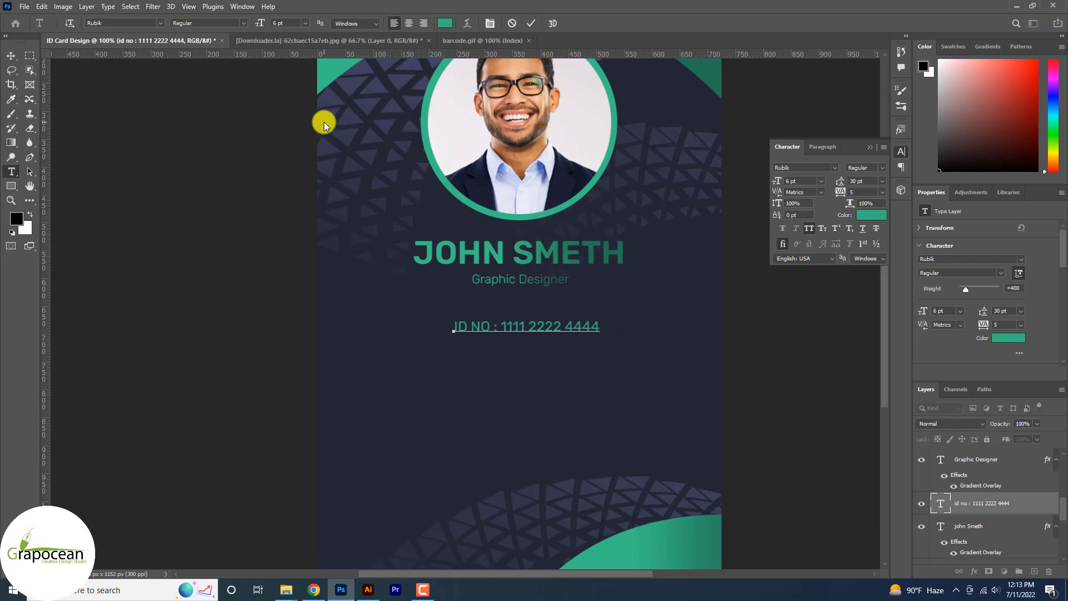
{"action": "left_click", "coordinate": [881, 181]}
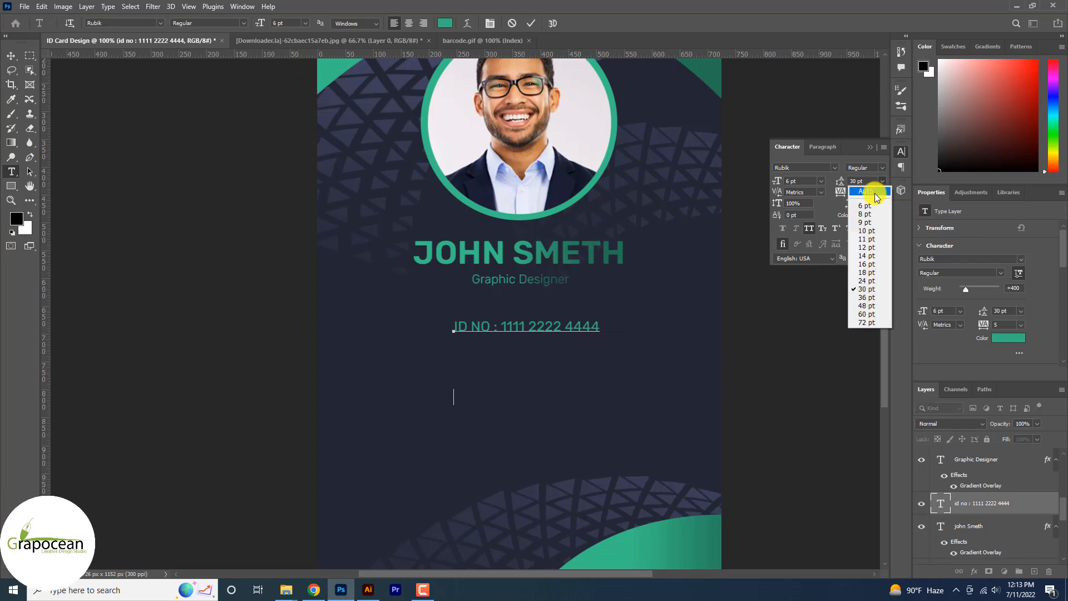
{"action": "left_click", "coordinate": [875, 194]}
{"action": "key", "text": "ctrl+a"}
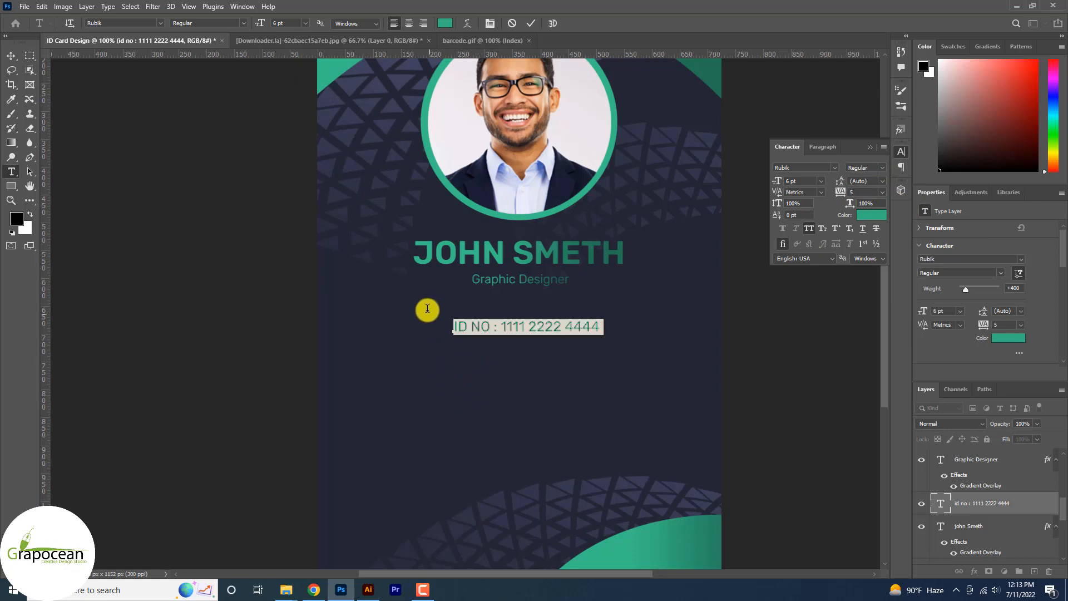
{"action": "left_click", "coordinate": [882, 192]}
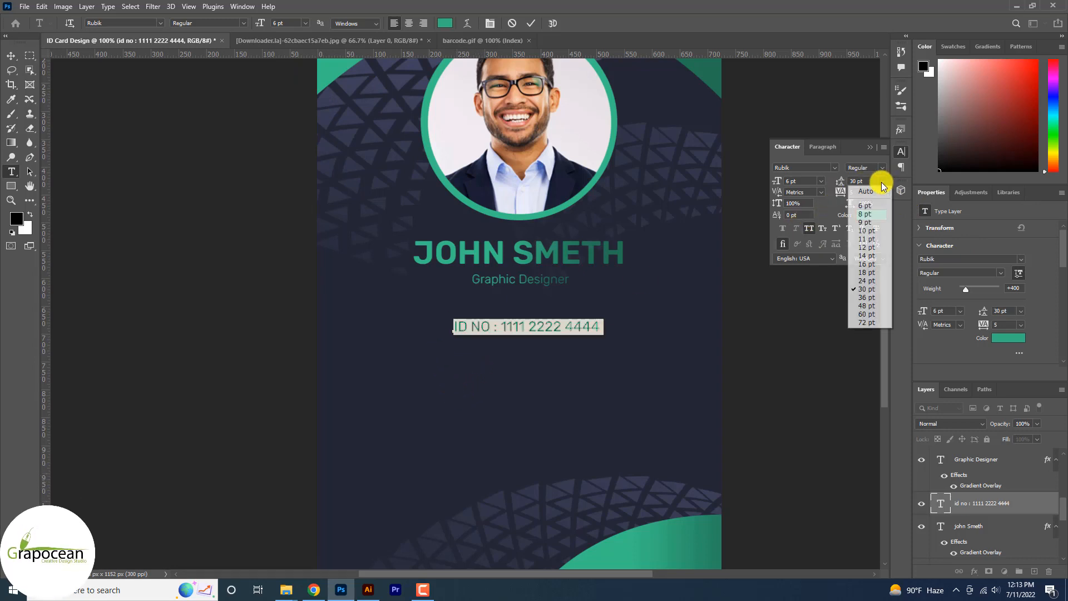
{"action": "left_click", "coordinate": [608, 324]}
{"action": "key", "text": "Return"}
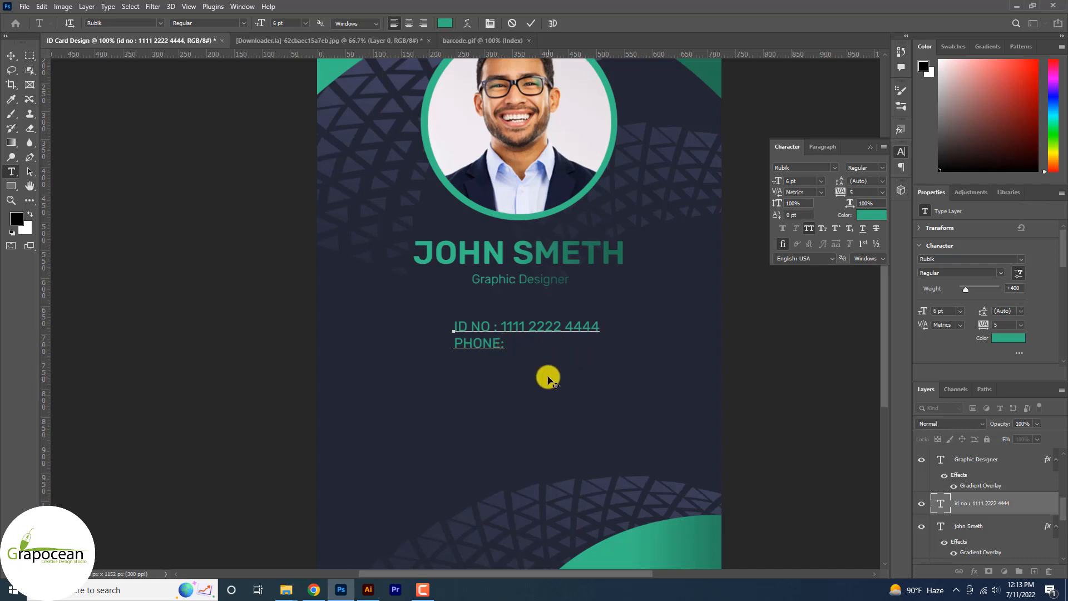
Step: Align the colons of the ID and phone labels with tab spacing and enter the phone number
{"action": "left_click", "coordinate": [493, 326]}
{"action": "key", "text": "Tab"}
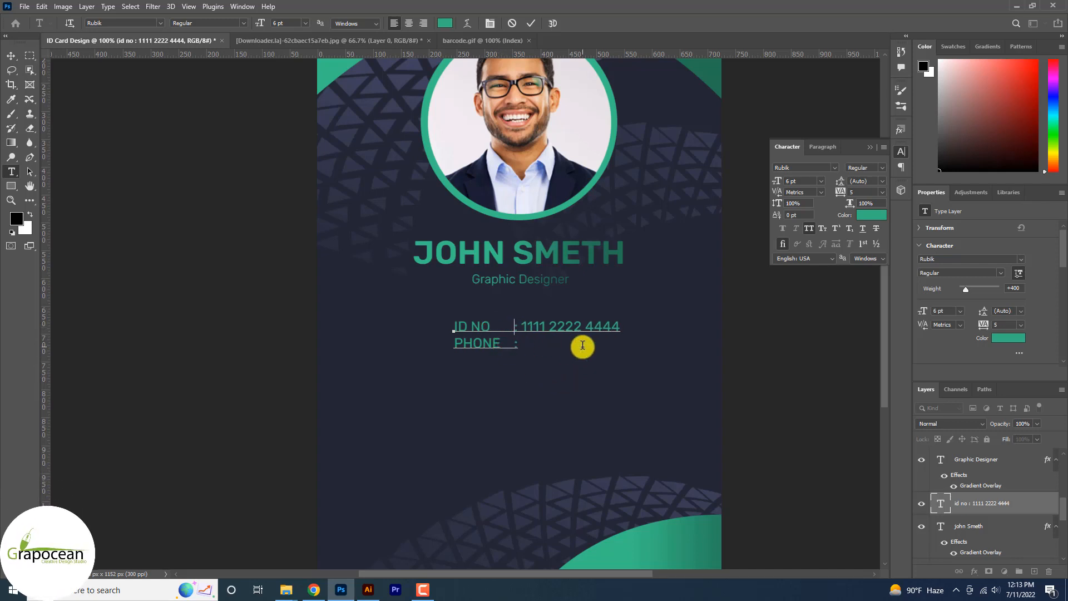
{"action": "left_click", "coordinate": [519, 345]}
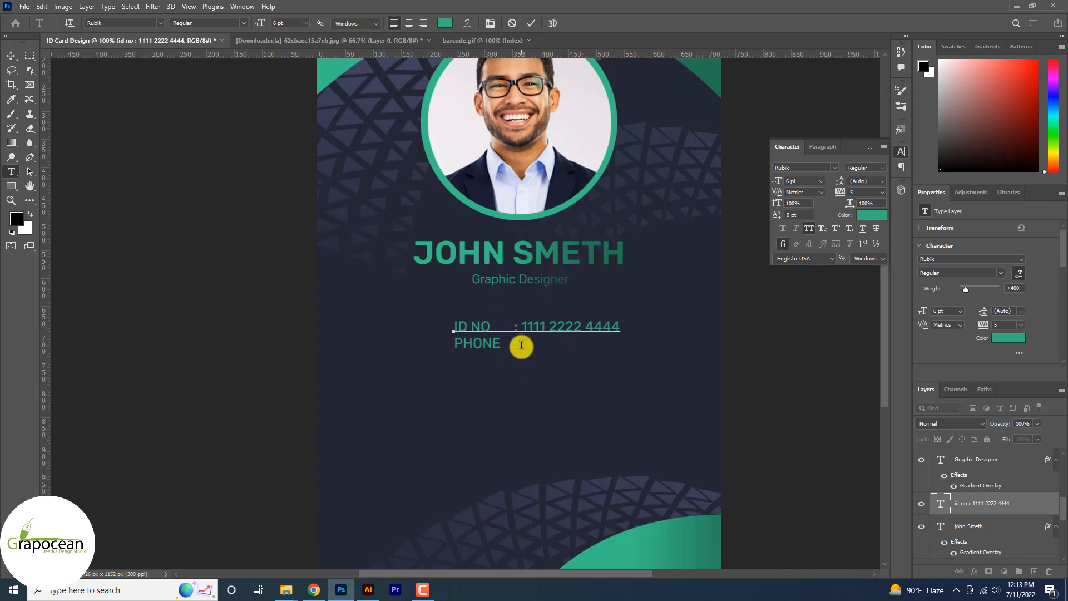
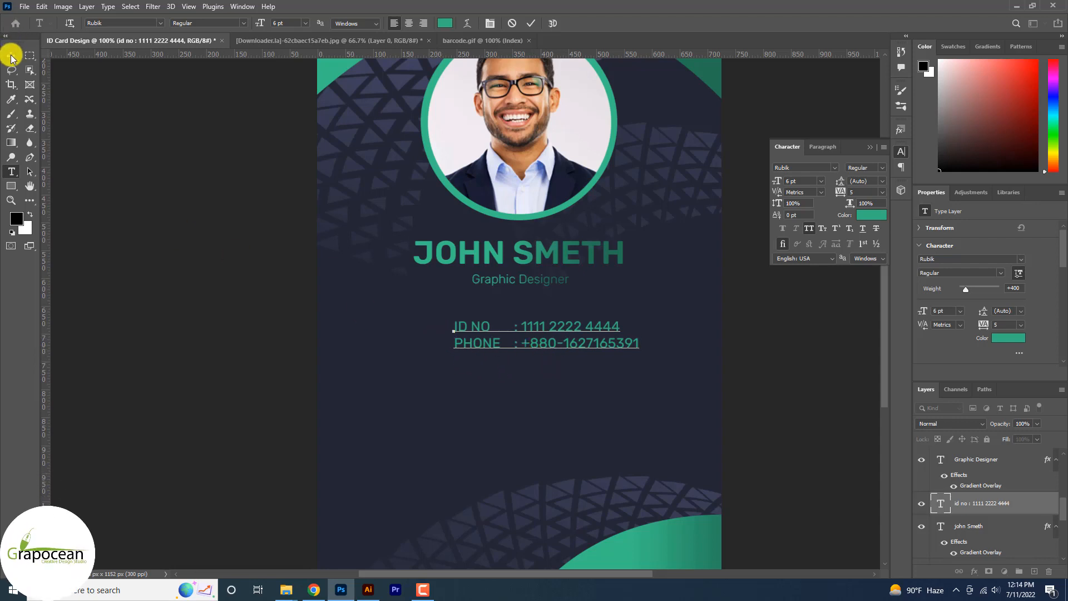
Step: Add an "EMAIL:" line below the phone line and enter the contact's e-mail address
{"action": "key", "text": "Return"}
{"action": "type", "text": "EMAIL:"}
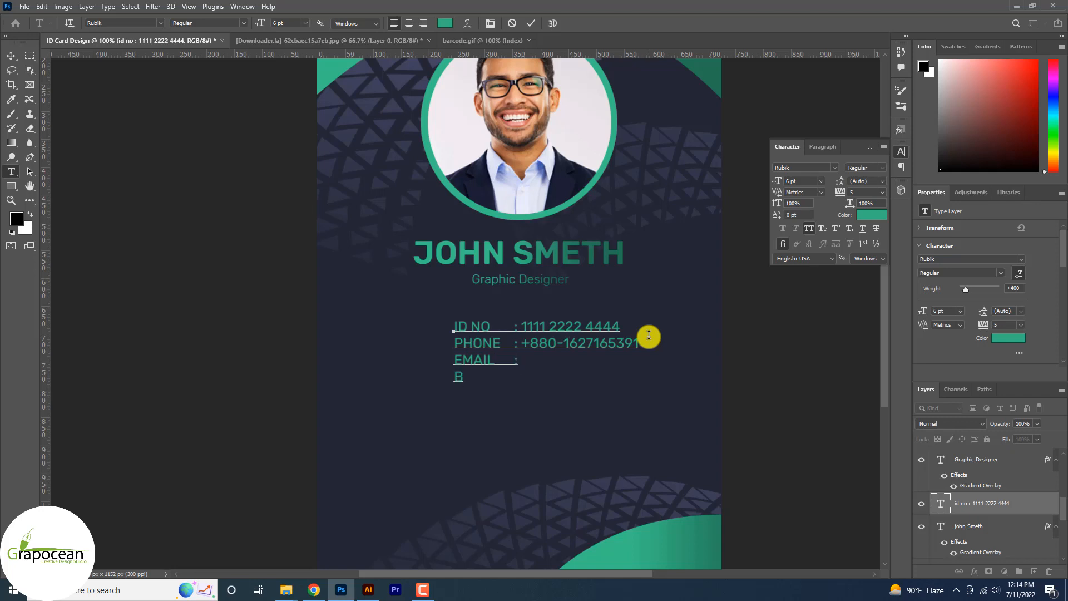
{"action": "key", "text": "BackSpace"}
{"action": "key", "text": "BackSpace"}
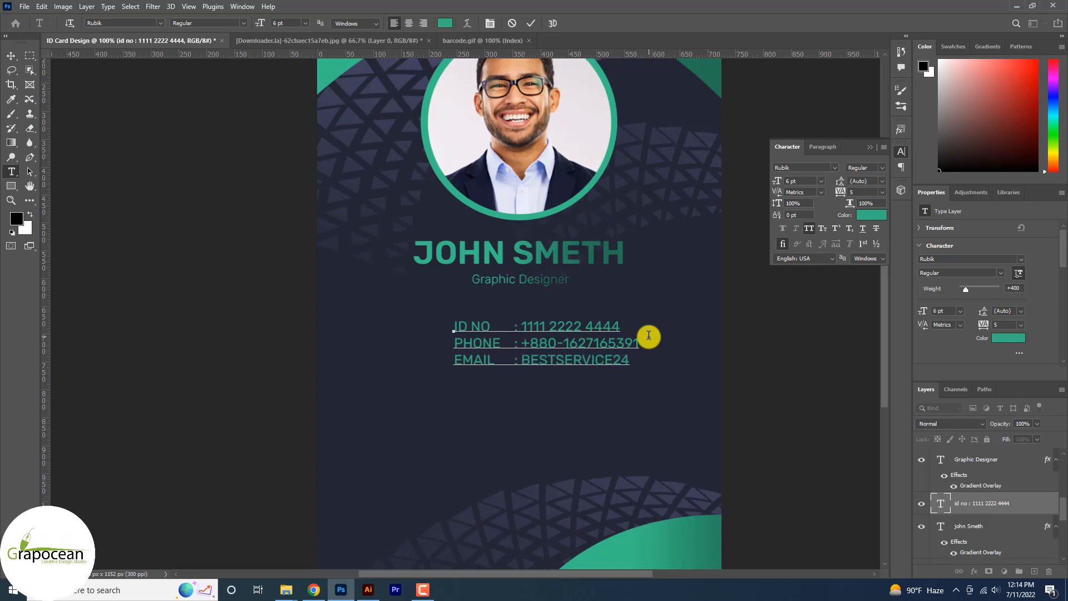
Step: Turn off All Caps for the whole details block and align the Email line's colon with those above
{"action": "key", "text": "ctrl+a"}
{"action": "left_click", "coordinate": [809, 228]}
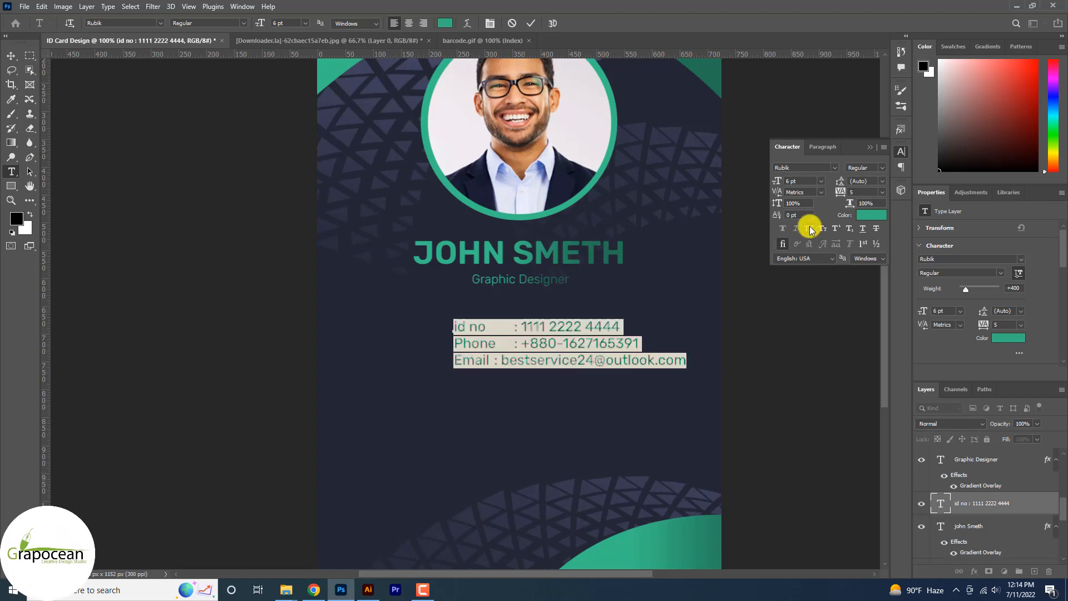
{"action": "left_click", "coordinate": [493, 361]}
{"action": "key", "text": "Tab"}
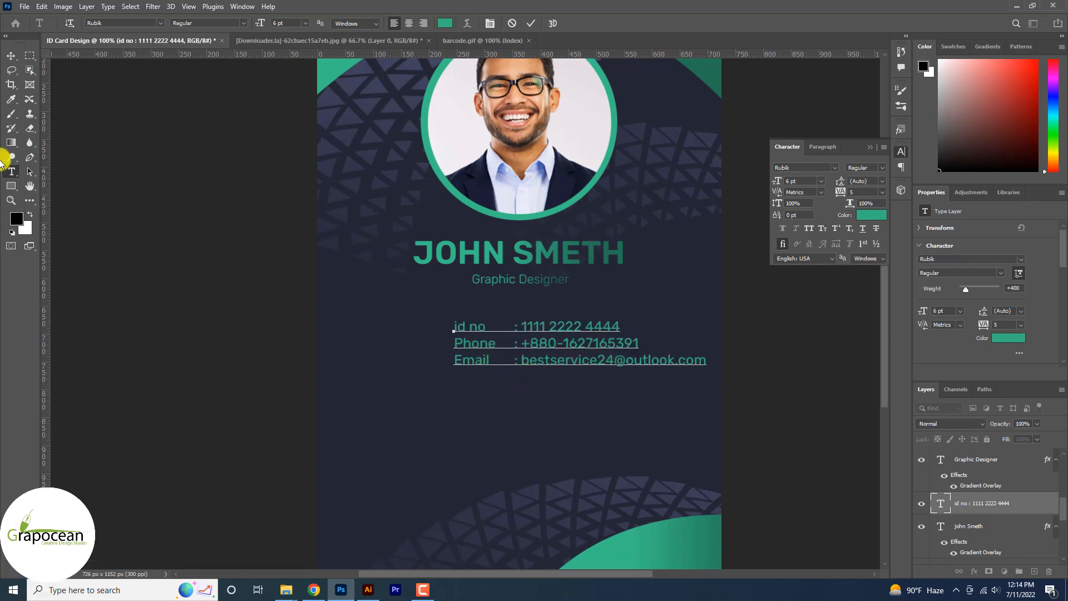
{"action": "left_click", "coordinate": [459, 327]}
{"action": "key", "text": "BackSpace"}
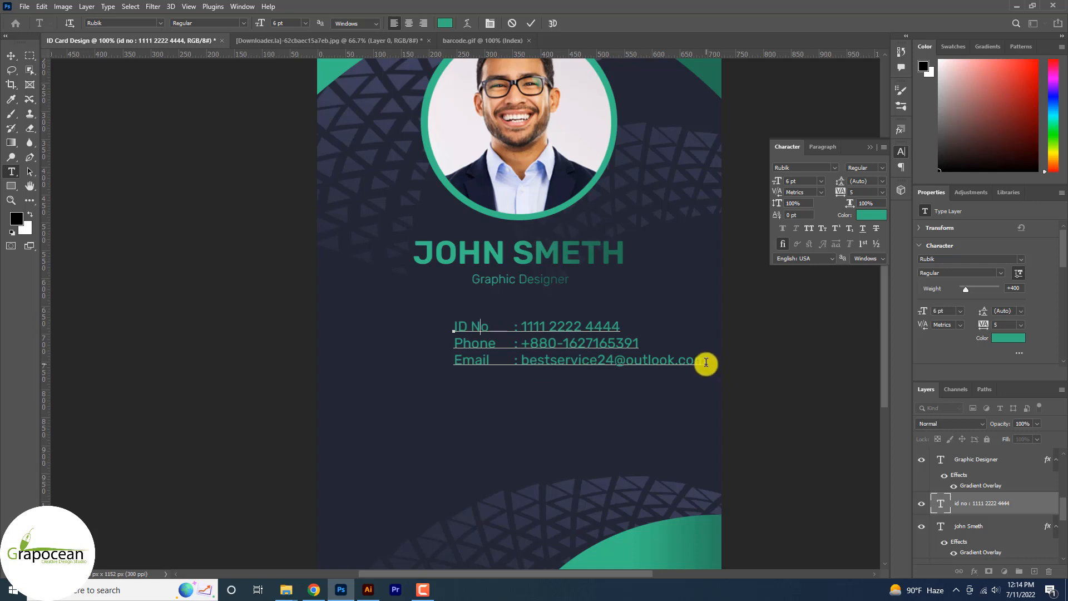
{"action": "key", "text": "Return"}
{"action": "type", "text": "website"}
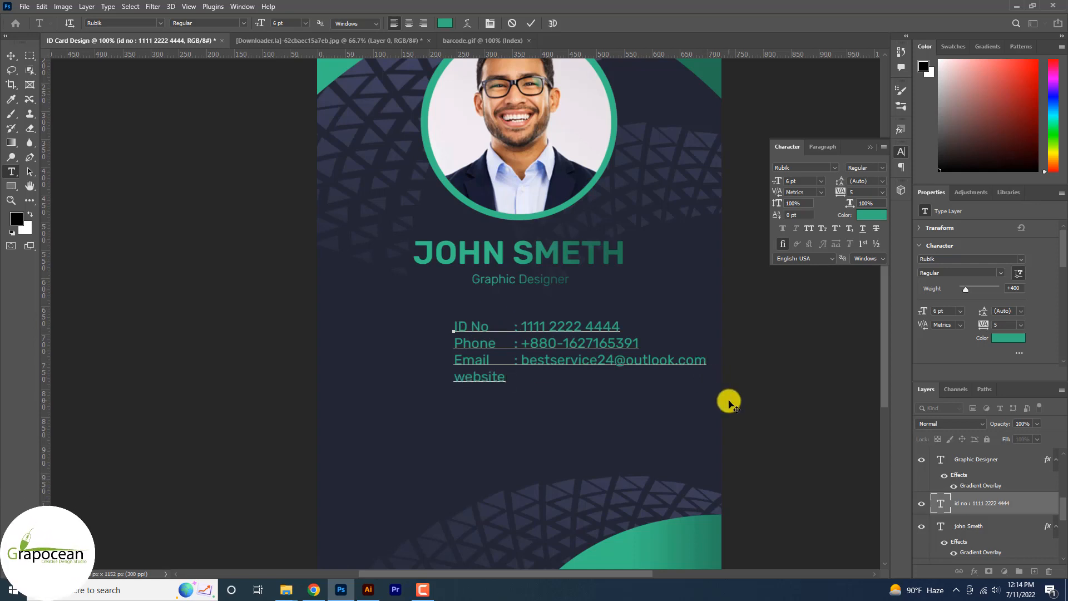
{"action": "type", "text": "\t: www.grapocean.com"}
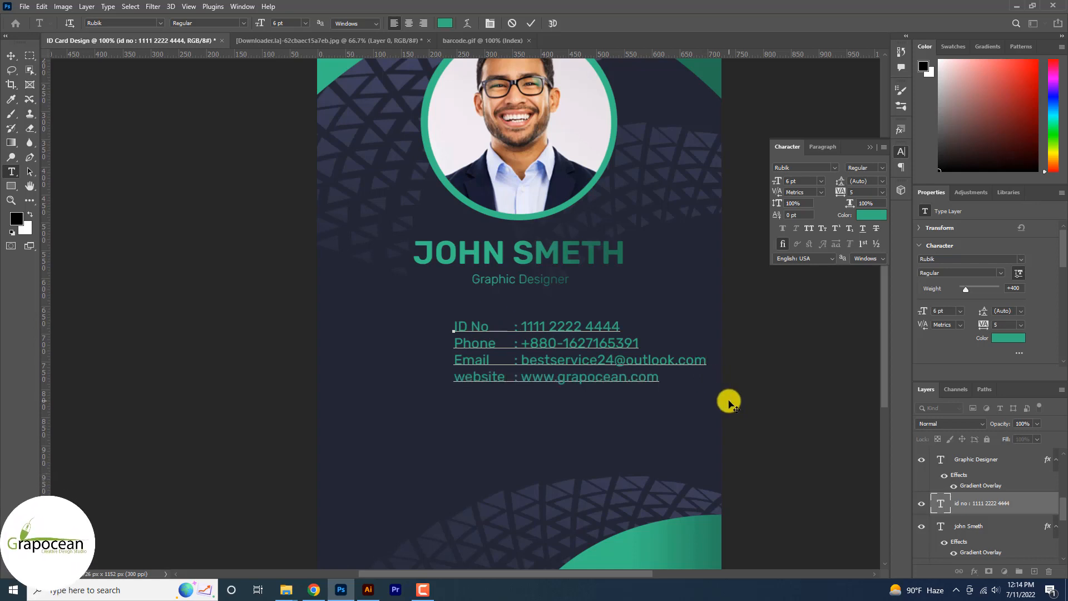
Step: Set the details block's leading to 9 pt and shift the block left to sit beneath the name and job title
{"action": "key", "text": "ctrl+a"}
{"action": "left_click", "coordinate": [881, 181]}
{"action": "left_click", "coordinate": [867, 223]}
{"action": "key", "text": "ctrl+Return"}
{"action": "key", "text": "v"}
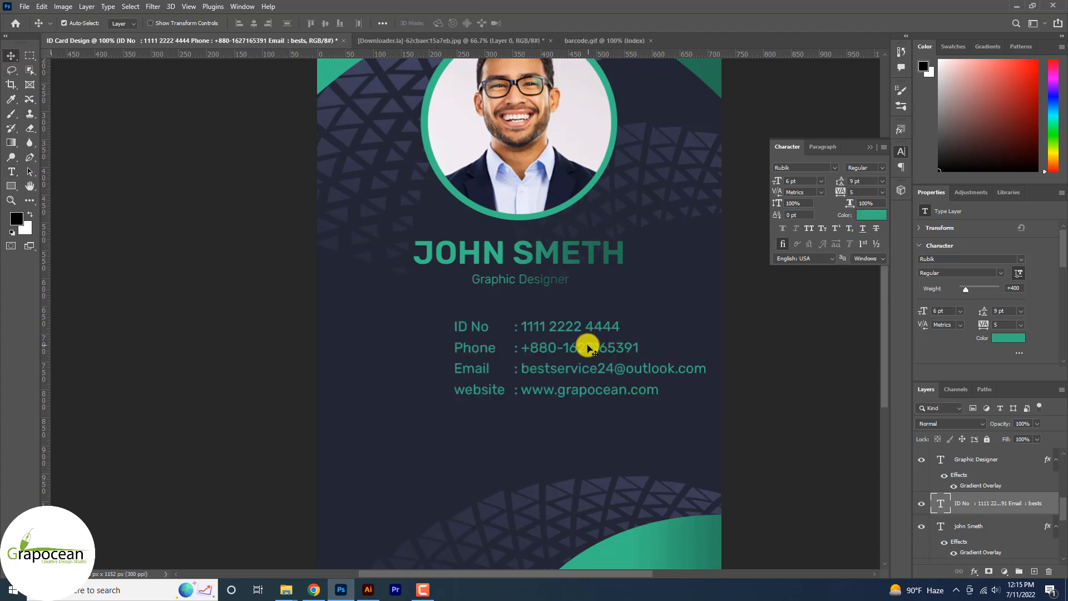
{"action": "left_click_drag", "start_coordinate": [584, 345], "coordinate": [546, 352]}
{"action": "scroll", "coordinate": [736, 422], "scroll_direction": "down", "scroll_amount": 1}
{"action": "scroll", "coordinate": [617, 403], "scroll_direction": "down", "scroll_amount": 6}
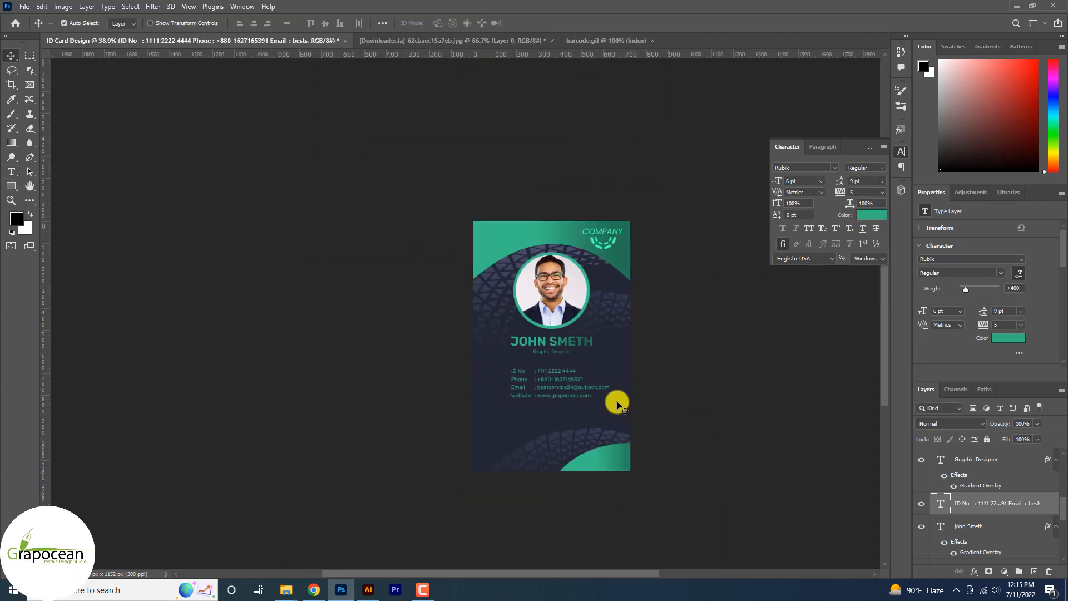
Step: Recolor the whole contact details block light lavender by sampling the card's dark background and brightening the sampled color
{"action": "scroll", "coordinate": [618, 411], "scroll_direction": "up", "scroll_amount": 5}
{"action": "left_click", "coordinate": [667, 482]}
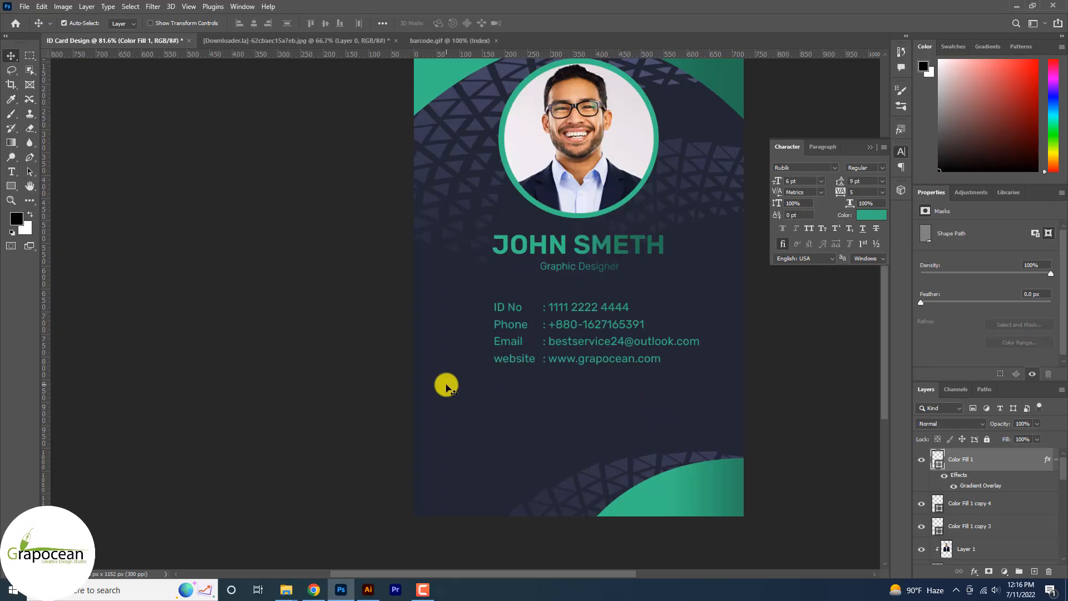
{"action": "key", "text": "t"}
{"action": "left_click", "coordinate": [655, 359]}
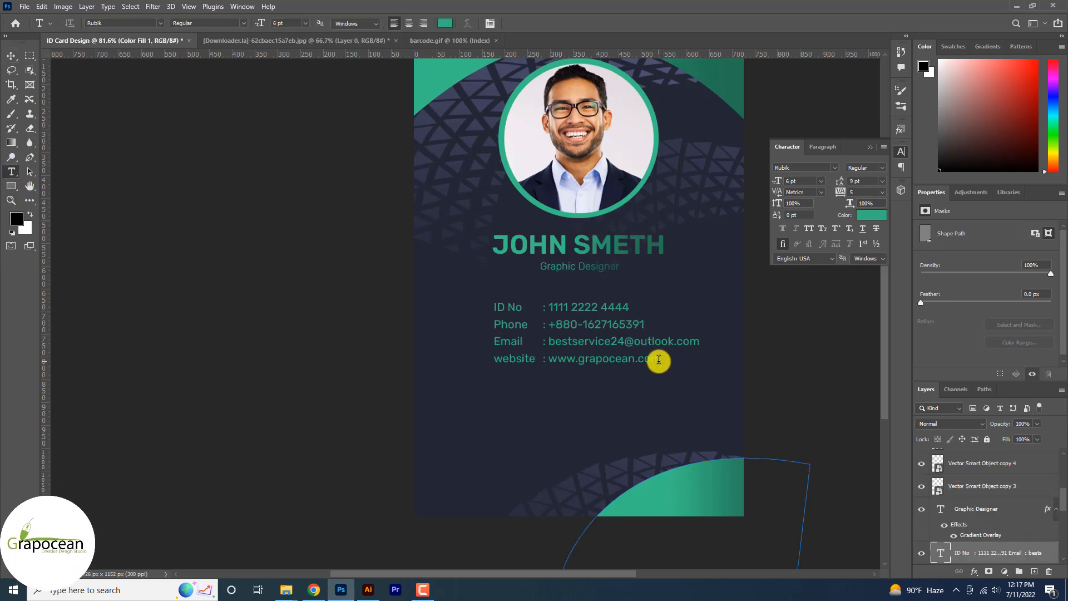
{"action": "key", "text": "ctrl+a"}
{"action": "left_click", "coordinate": [883, 218]}
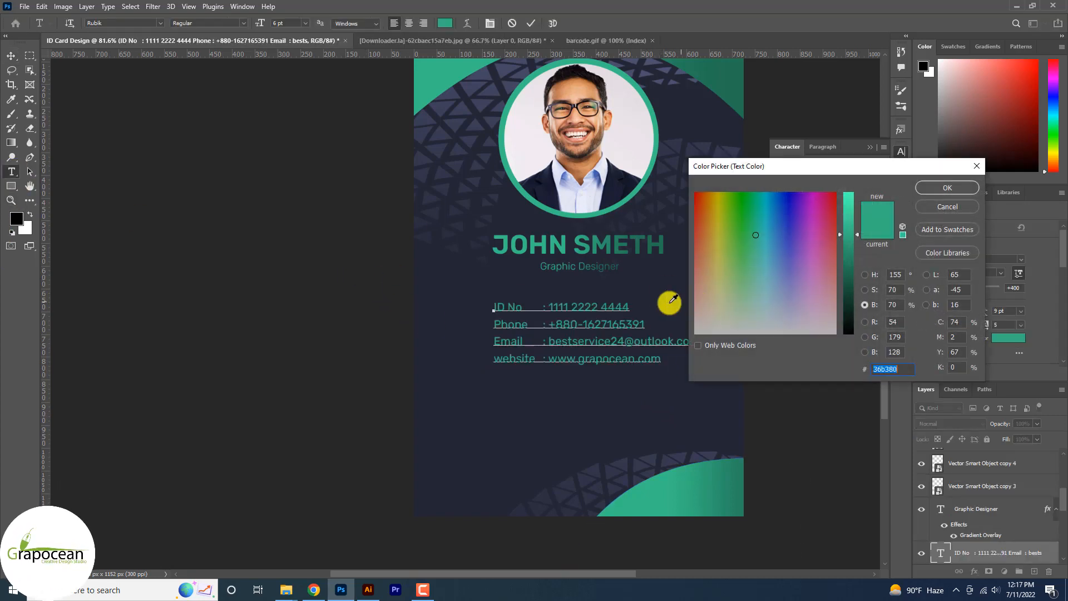
{"action": "left_click", "coordinate": [666, 301]}
{"action": "left_click_drag", "start_coordinate": [849, 268], "coordinate": [851, 210]}
{"action": "left_click", "coordinate": [948, 189]}
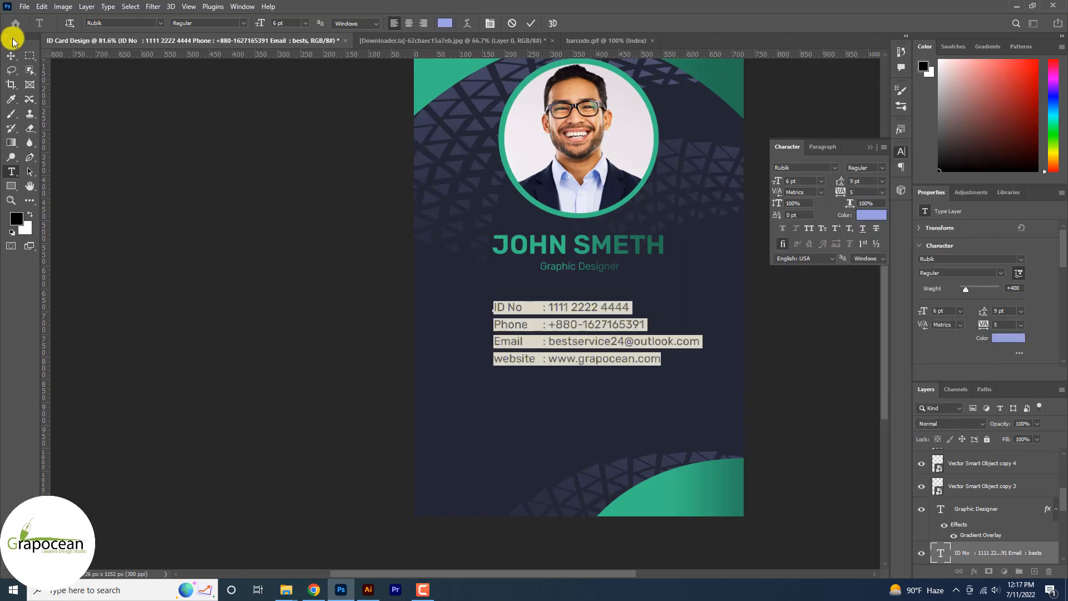
{"action": "left_click", "coordinate": [234, 312]}
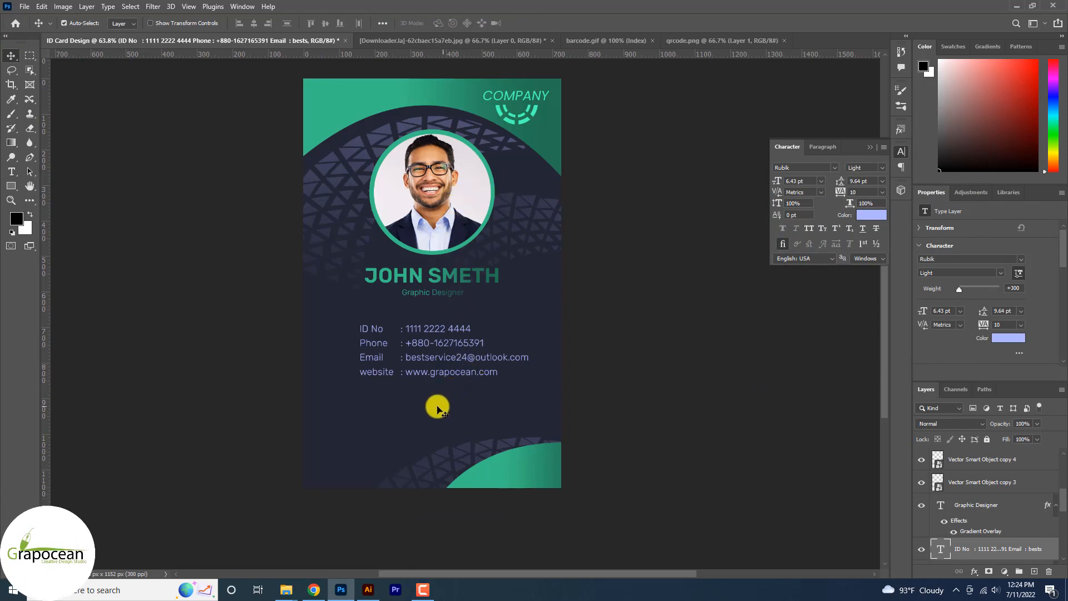
Step: Move the contact details block, the name and the job title lower on the card
{"action": "left_click_drag", "start_coordinate": [442, 356], "coordinate": [443, 392]}
{"action": "left_click", "coordinate": [445, 293]}
{"action": "left_click", "coordinate": [443, 278], "text": "shift"}
{"action": "left_click_drag", "start_coordinate": [443, 279], "coordinate": [445, 323]}
Step: Move the portrait together with its green ring lower, and shift the arched header artwork down behind it
{"action": "left_click_drag", "start_coordinate": [443, 203], "coordinate": [441, 271]}
{"action": "key", "text": "ctrl+z"}
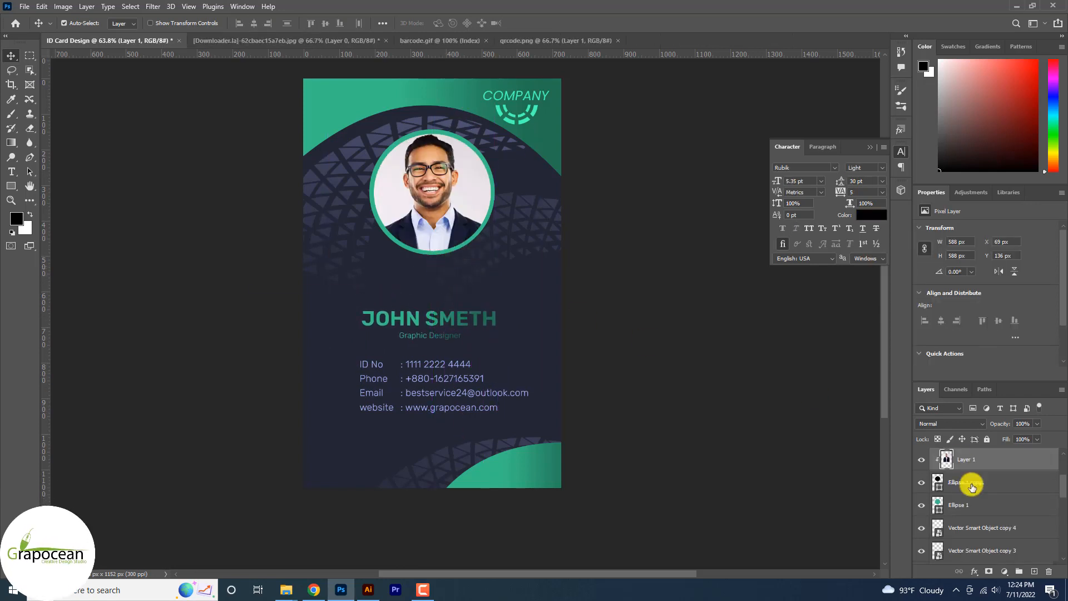
{"action": "left_click", "coordinate": [976, 502], "text": "shift"}
{"action": "left_click_drag", "start_coordinate": [424, 227], "coordinate": [442, 241]}
{"action": "left_click_drag", "start_coordinate": [462, 112], "coordinate": [396, 174]}
Step: Center the logo mark and the "COMPANY" text in the green header above the portrait
{"action": "left_click_drag", "start_coordinate": [523, 115], "coordinate": [441, 98]}
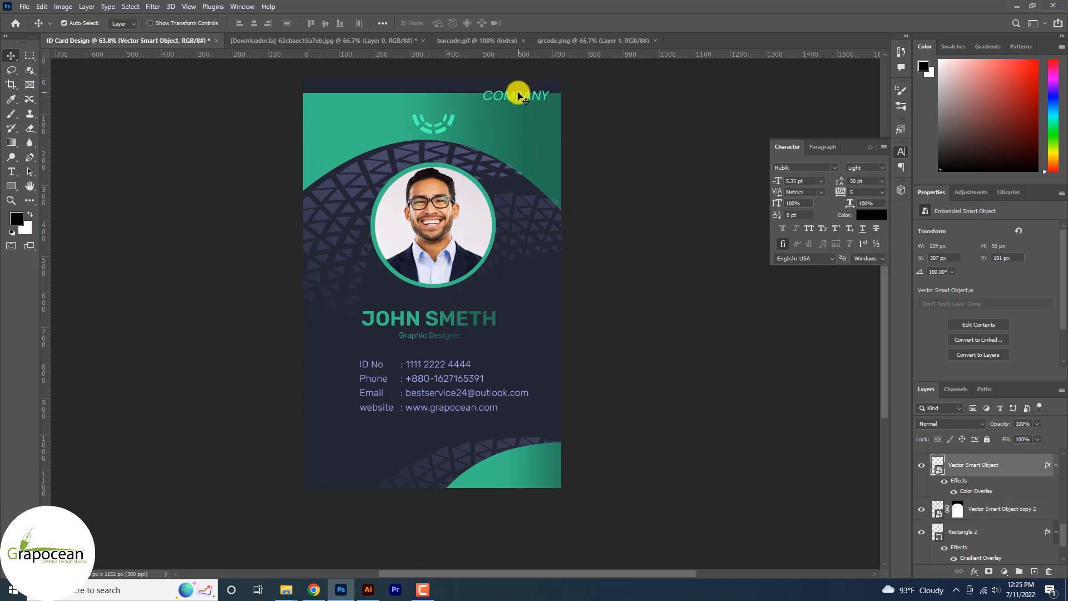
{"action": "left_click_drag", "start_coordinate": [517, 91], "coordinate": [436, 100]}
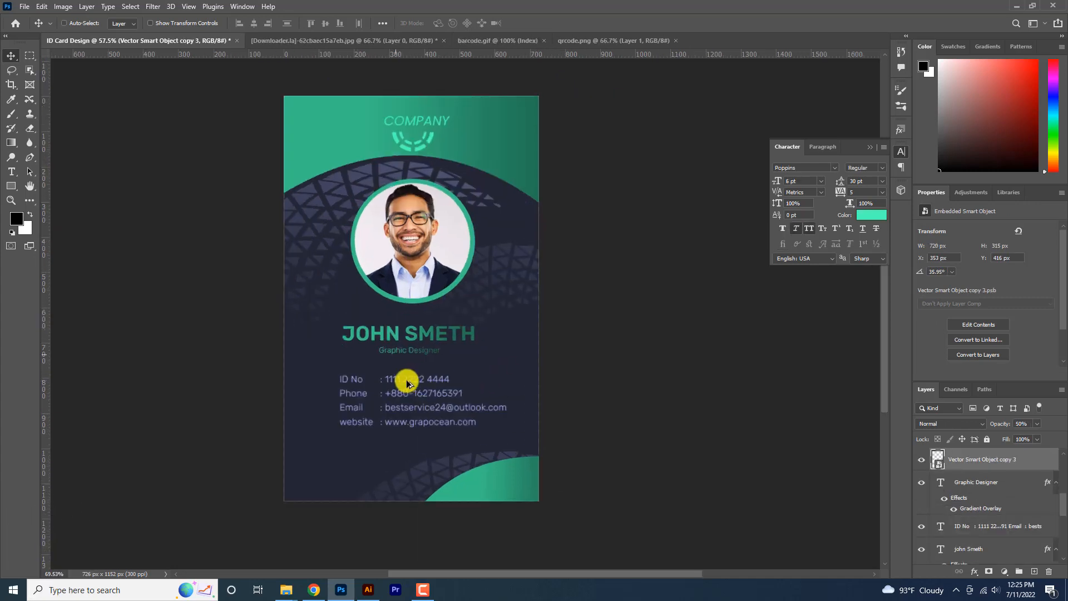
{"action": "scroll", "coordinate": [408, 382], "scroll_direction": "up", "scroll_amount": 1}
{"action": "scroll", "coordinate": [518, 366], "scroll_direction": "down", "scroll_amount": 5}
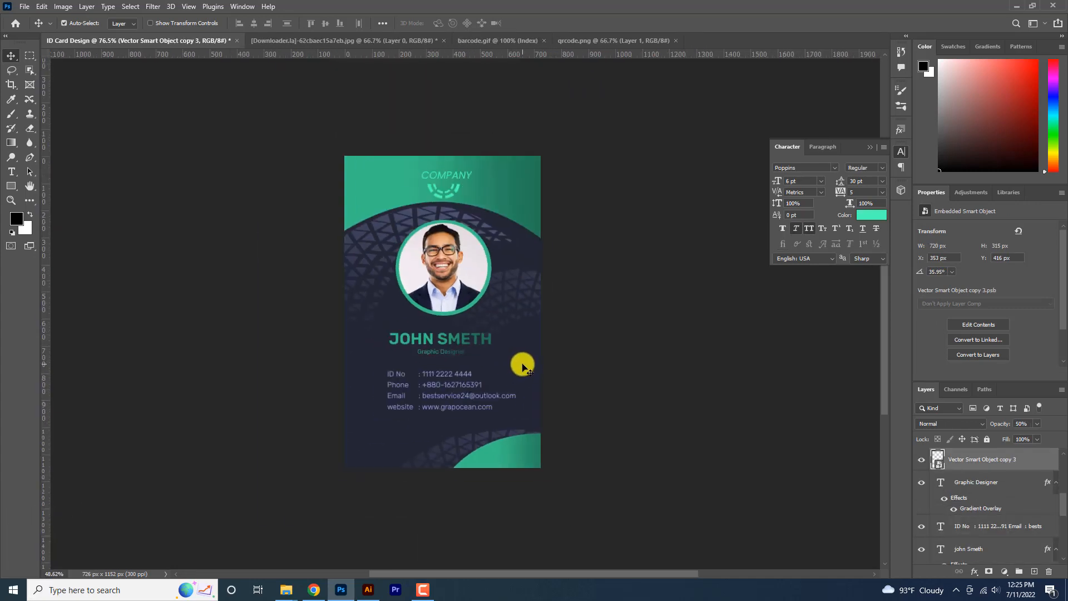
{"action": "scroll", "coordinate": [477, 280], "scroll_direction": "up", "scroll_amount": 2}
{"action": "scroll", "coordinate": [460, 317], "scroll_direction": "down", "scroll_amount": 3}
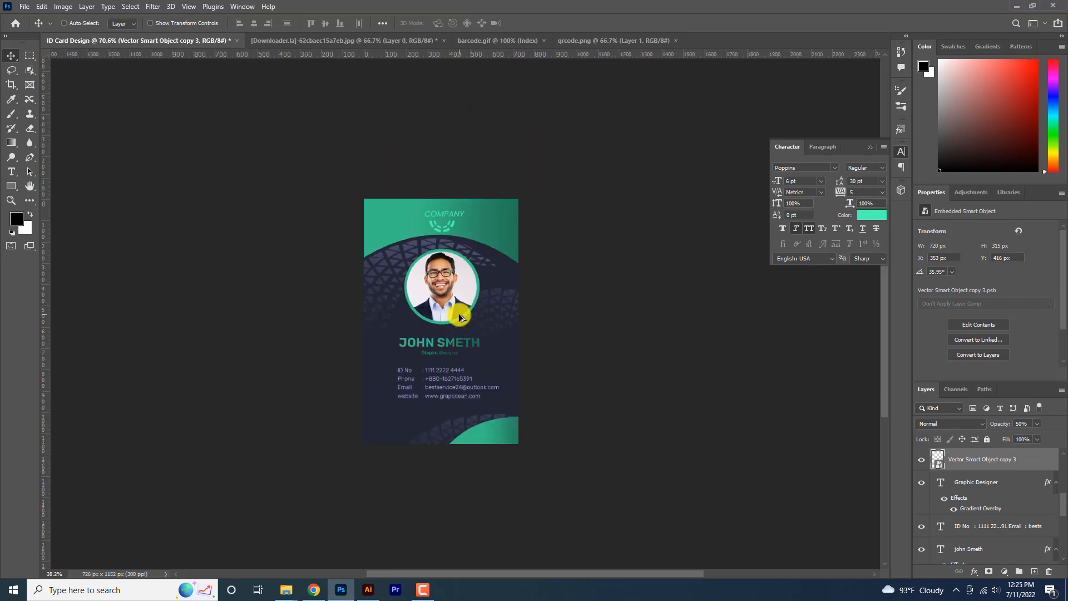